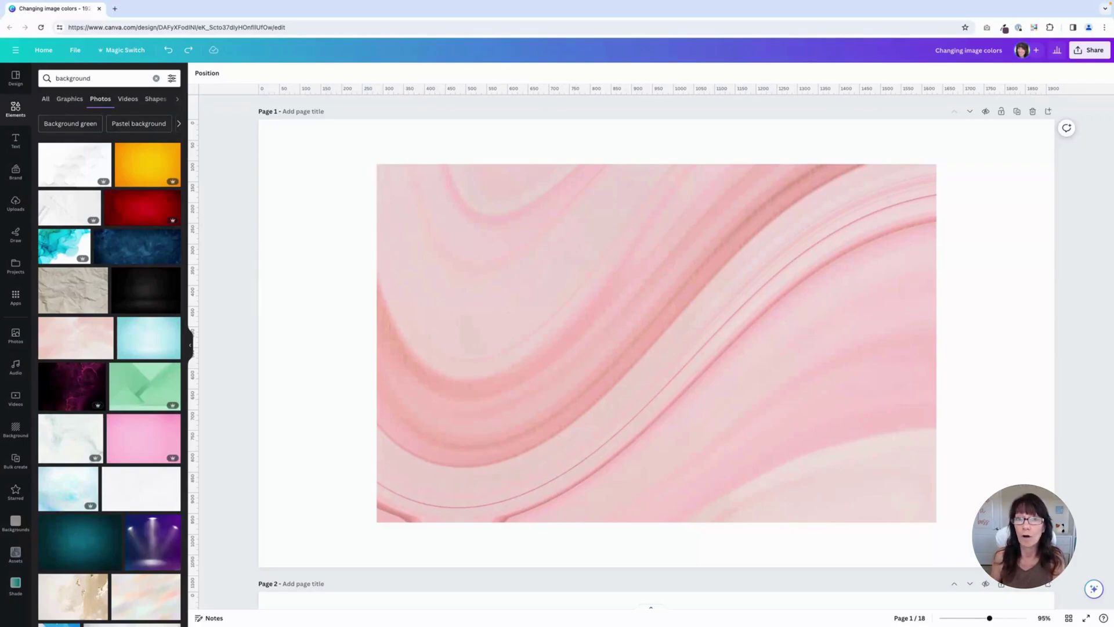
Step: Open the full filter collection for the pink marble photo on page 1 and look through its categories
click(647, 314)
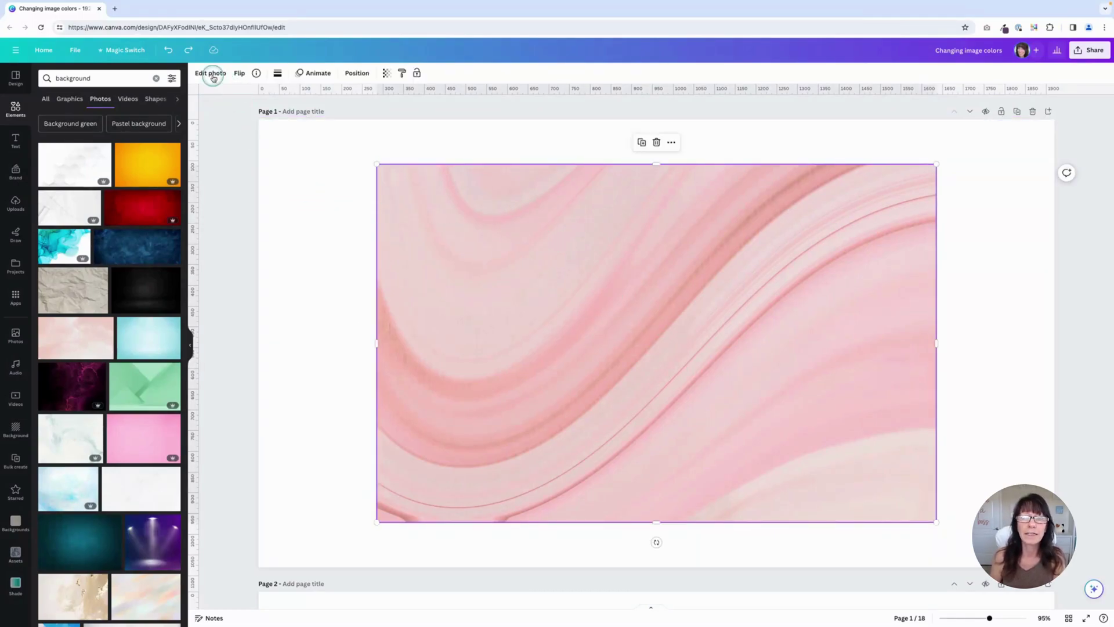
click(212, 75)
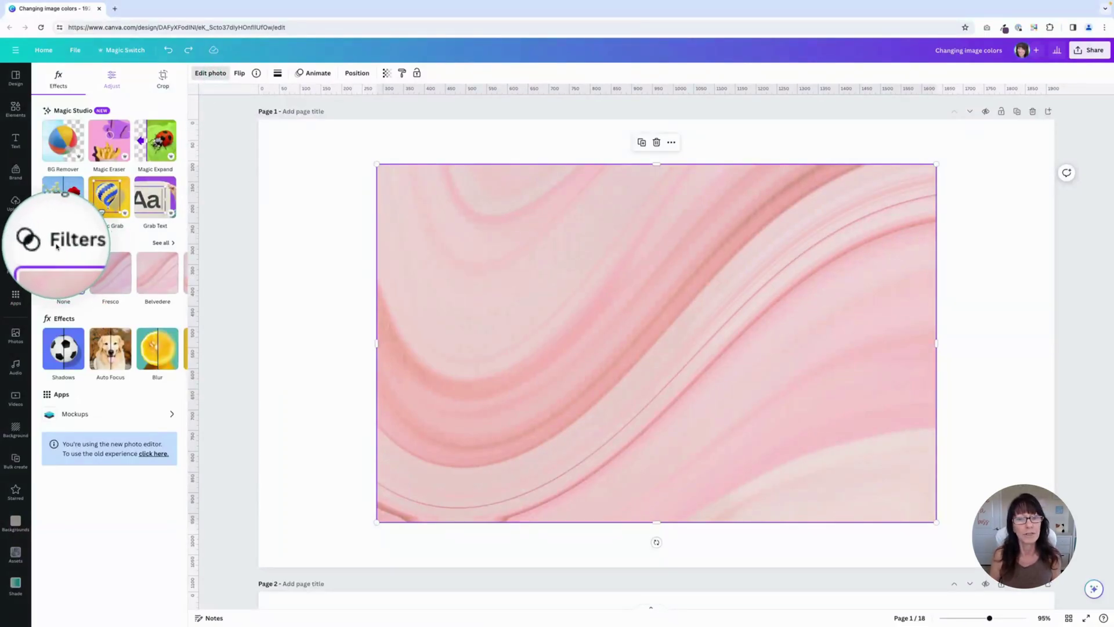
click(163, 248)
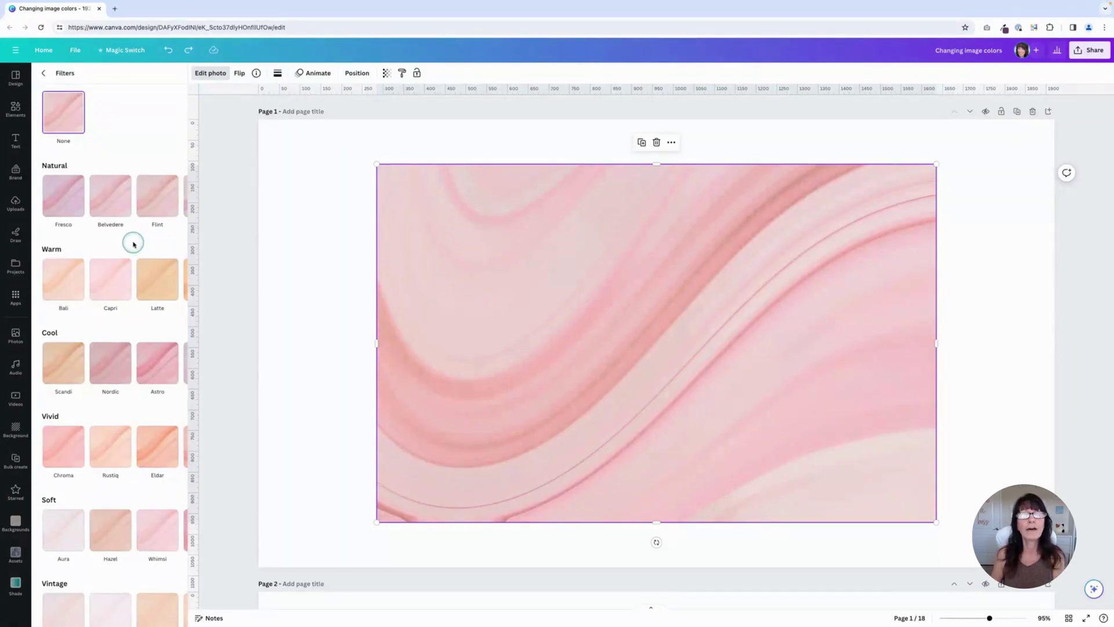
scroll(133, 245, down, 5)
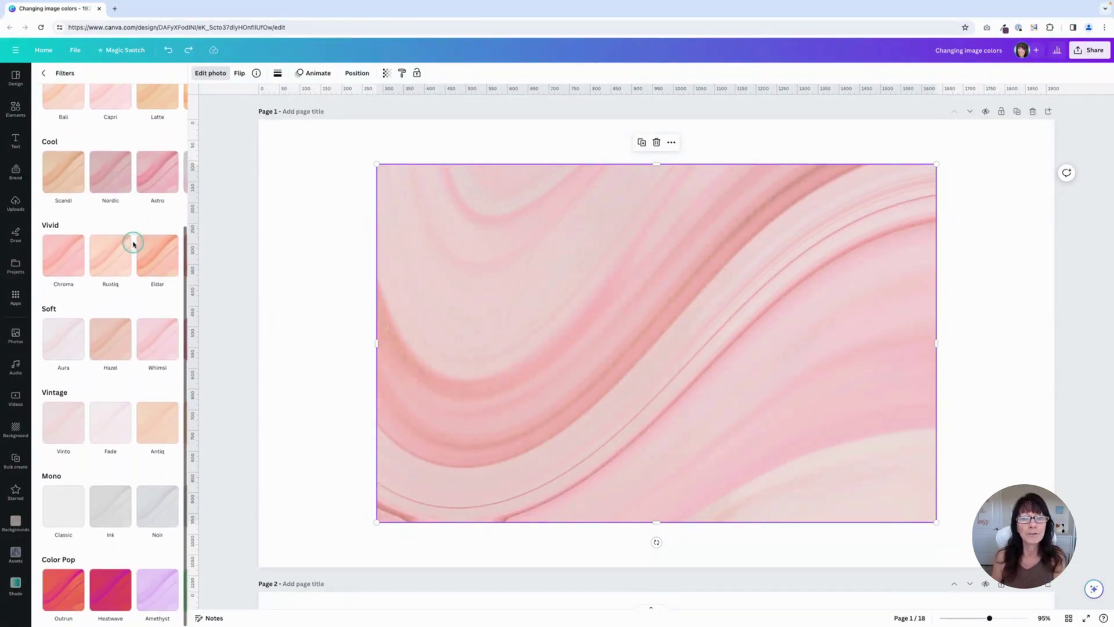
mouse_move(133, 244)
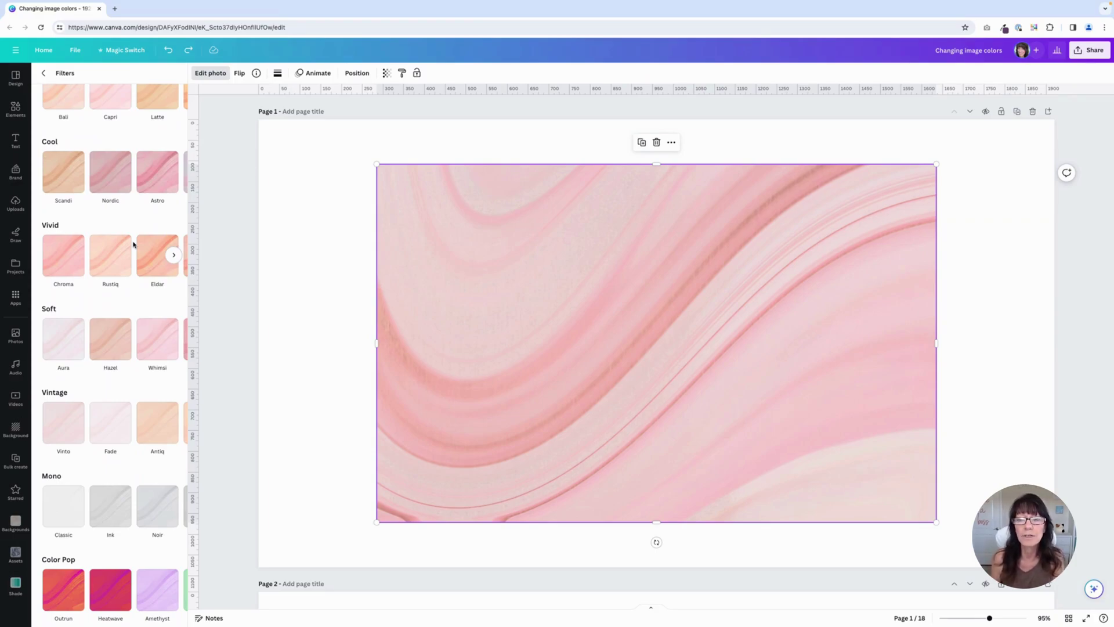
scroll(133, 244, up, 4)
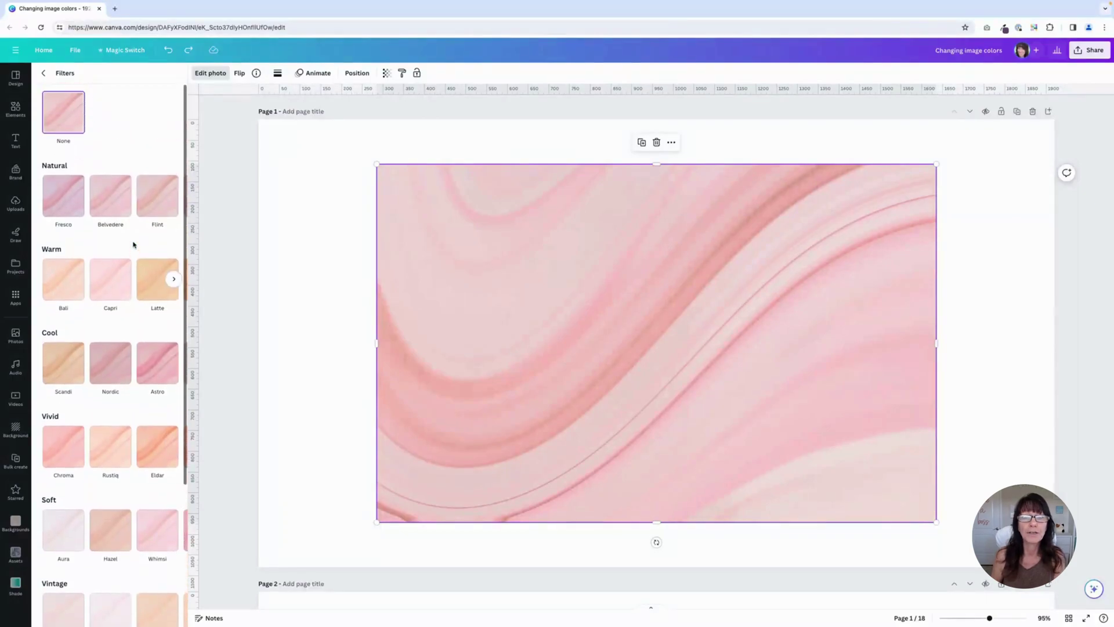
Step: Look through the Natural and Warm filters and apply Bronz to the marble photo
click(74, 214)
scroll(75, 214, right, 3)
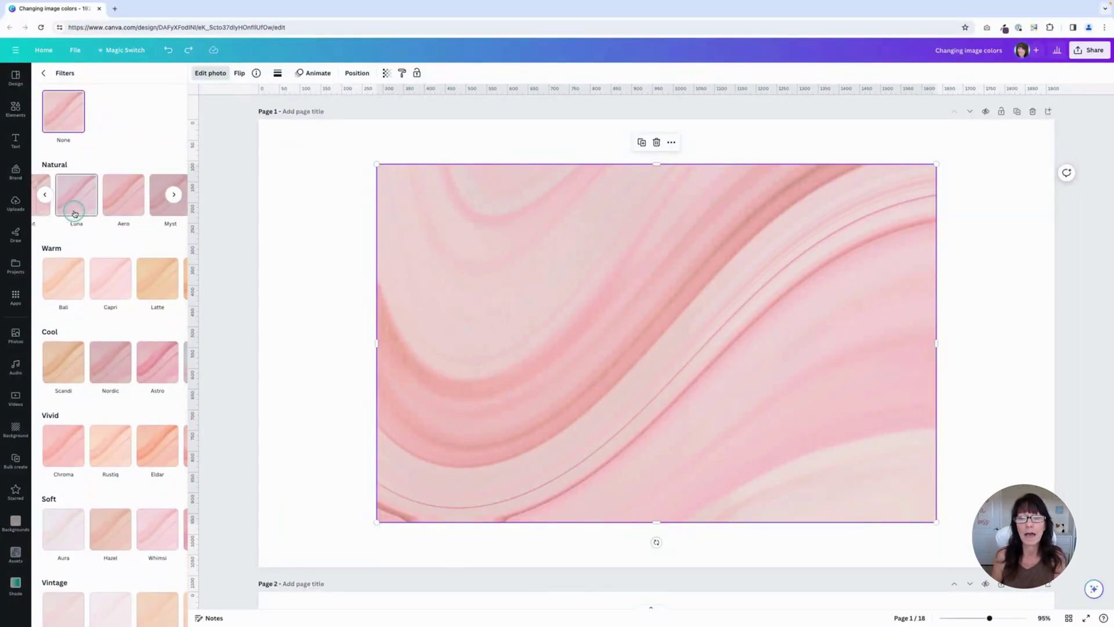
scroll(74, 214, left, 3)
scroll(67, 279, right, 3)
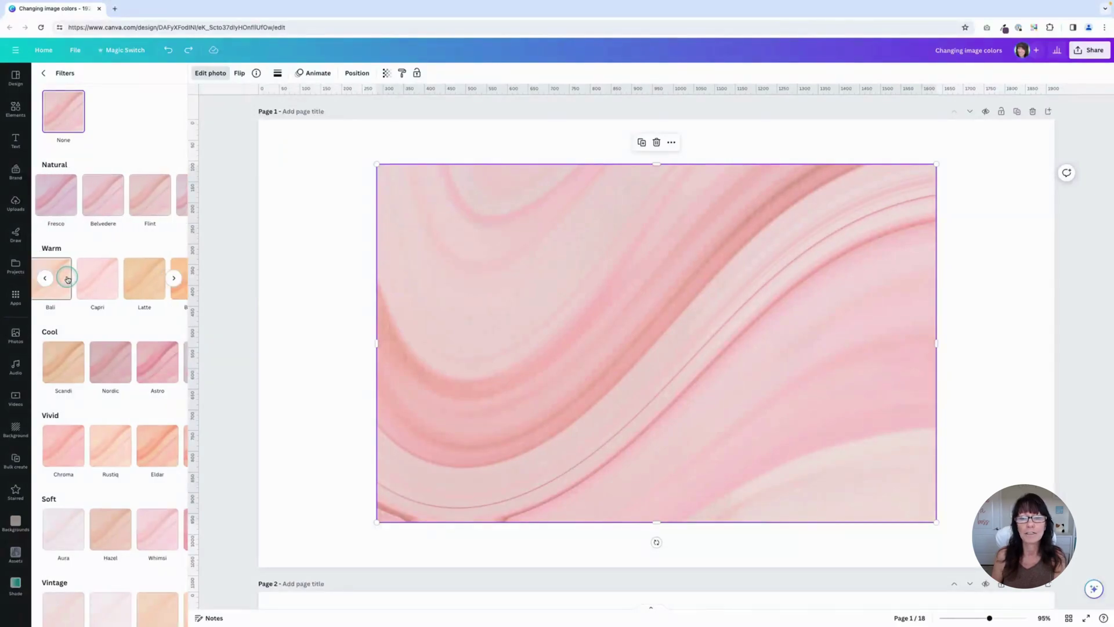
scroll(67, 279, right, 3)
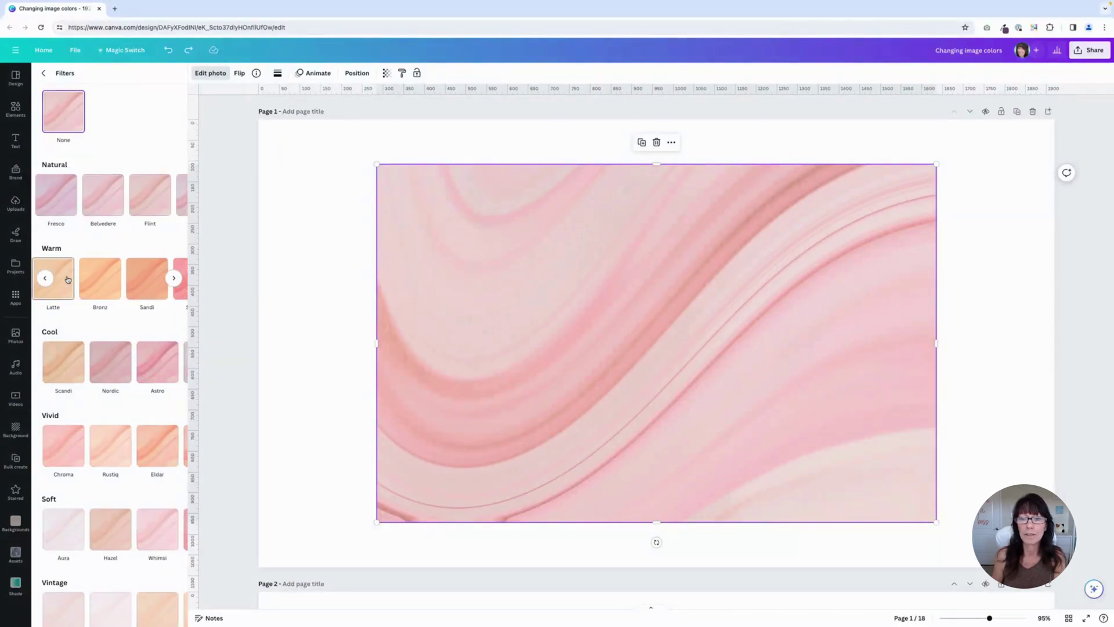
click(109, 280)
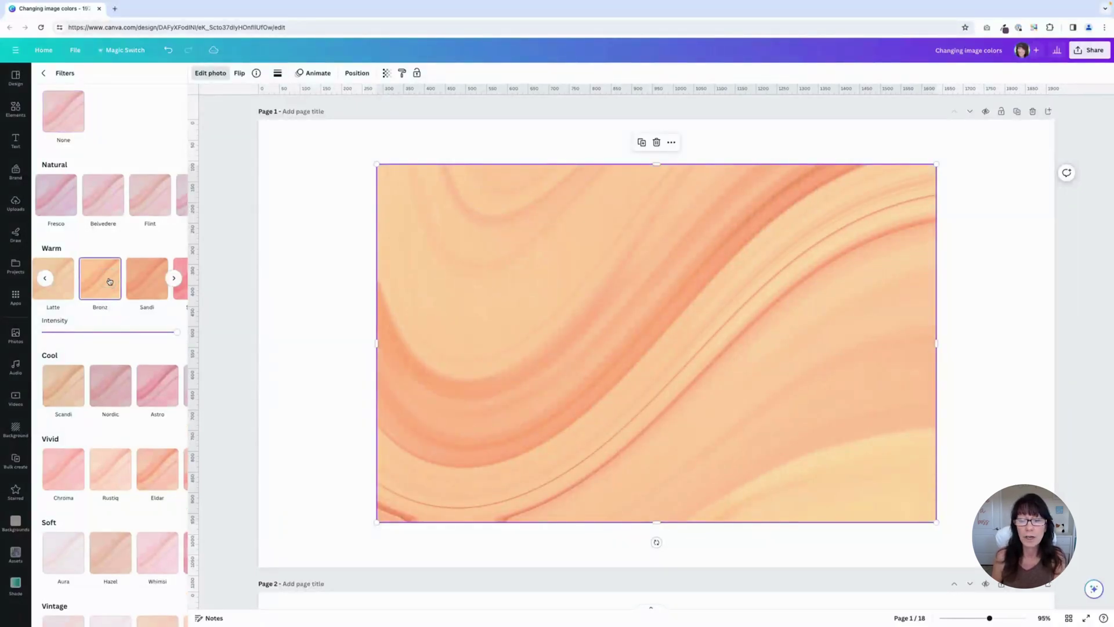
Step: Switch the marble photo's filter to Arctic from the Cool group
scroll(109, 281, down, 3)
scroll(83, 253, right, 2)
click(83, 253)
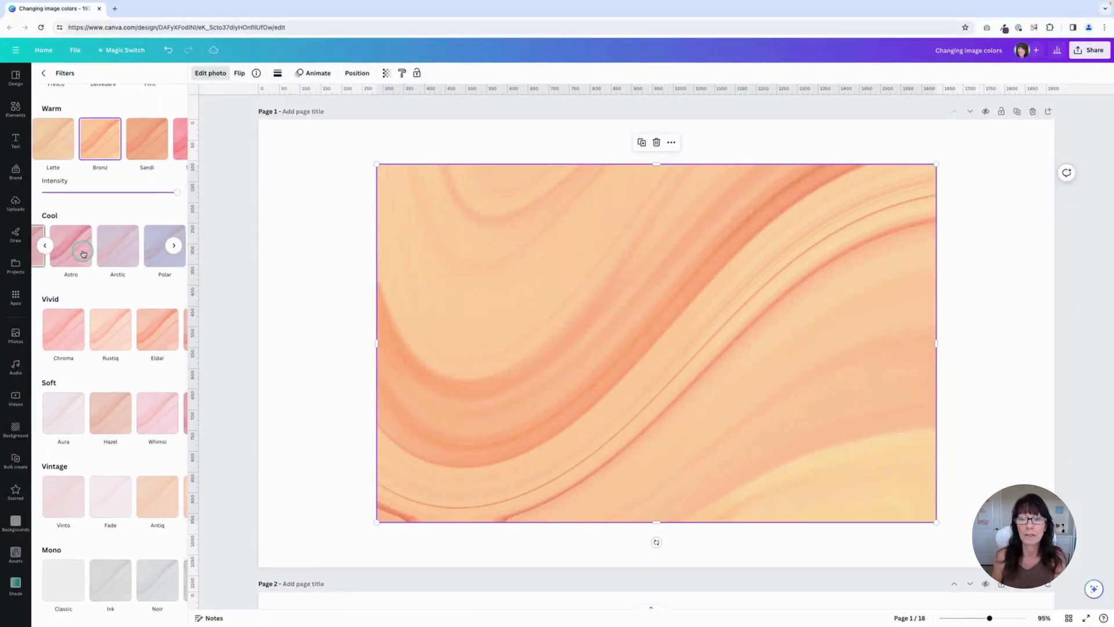
click(121, 254)
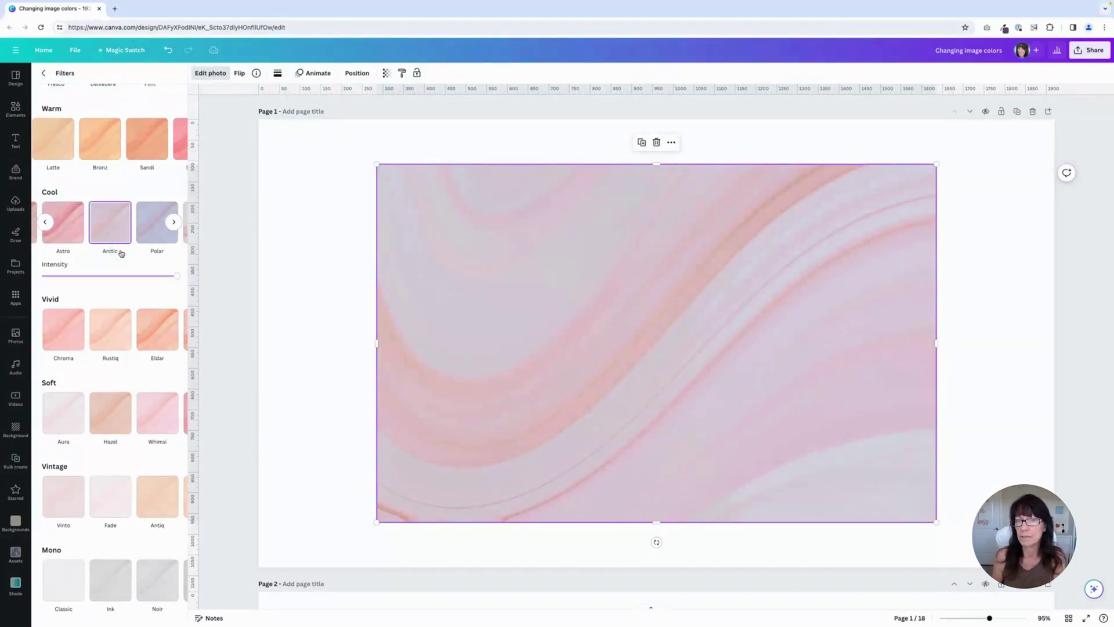
Step: Change the marble photo's filter to Aria from the Vivid group
scroll(120, 250, down, 1)
click(60, 284)
click(173, 277)
click(153, 288)
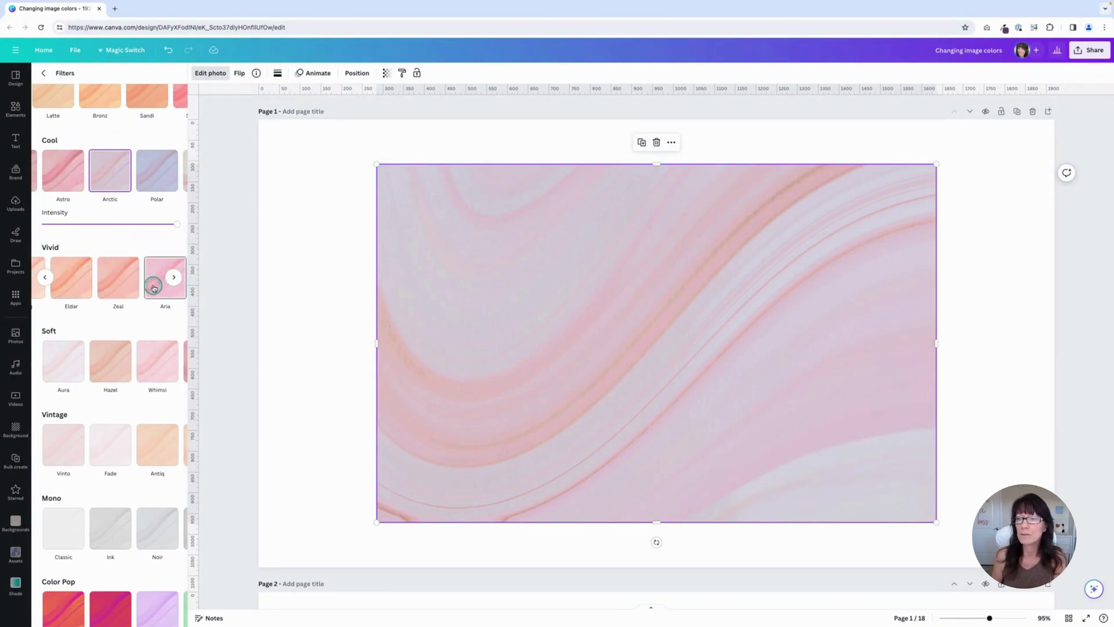
click(124, 299)
Step: Look through the Soft and Vintage filters and apply Ink from the Mono group to the photo
scroll(124, 303, down, 1)
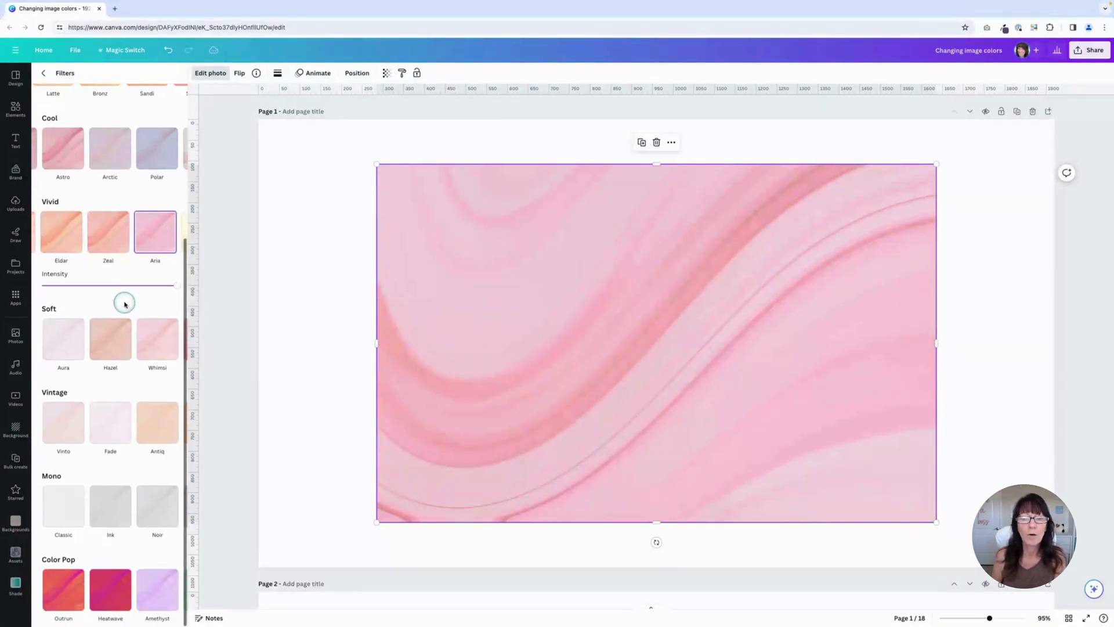
scroll(70, 343, right, 3)
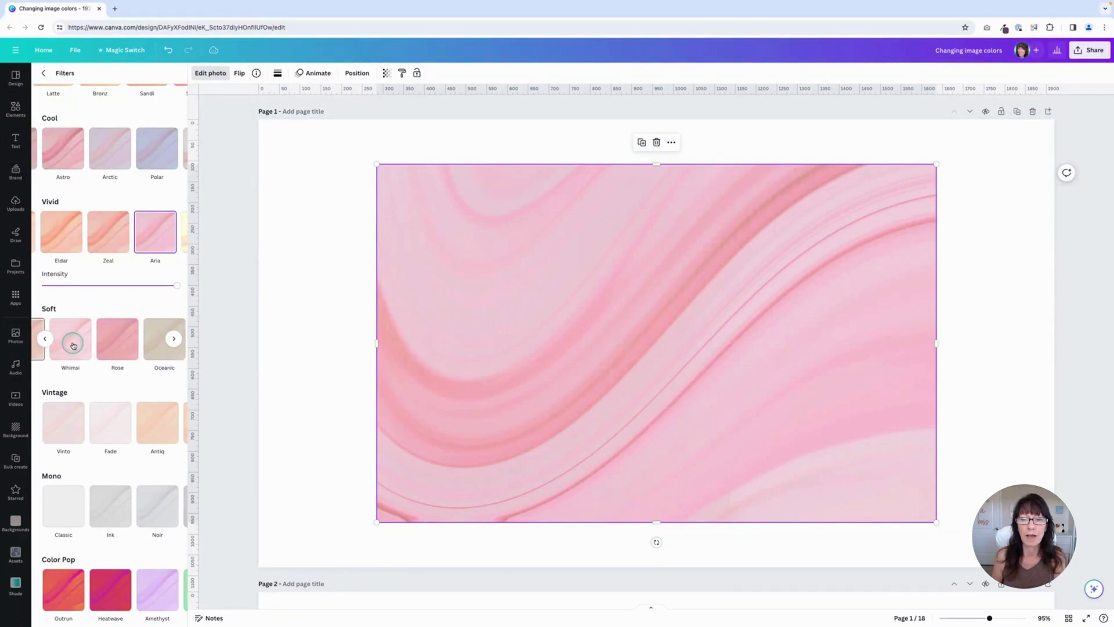
scroll(72, 345, left, 2)
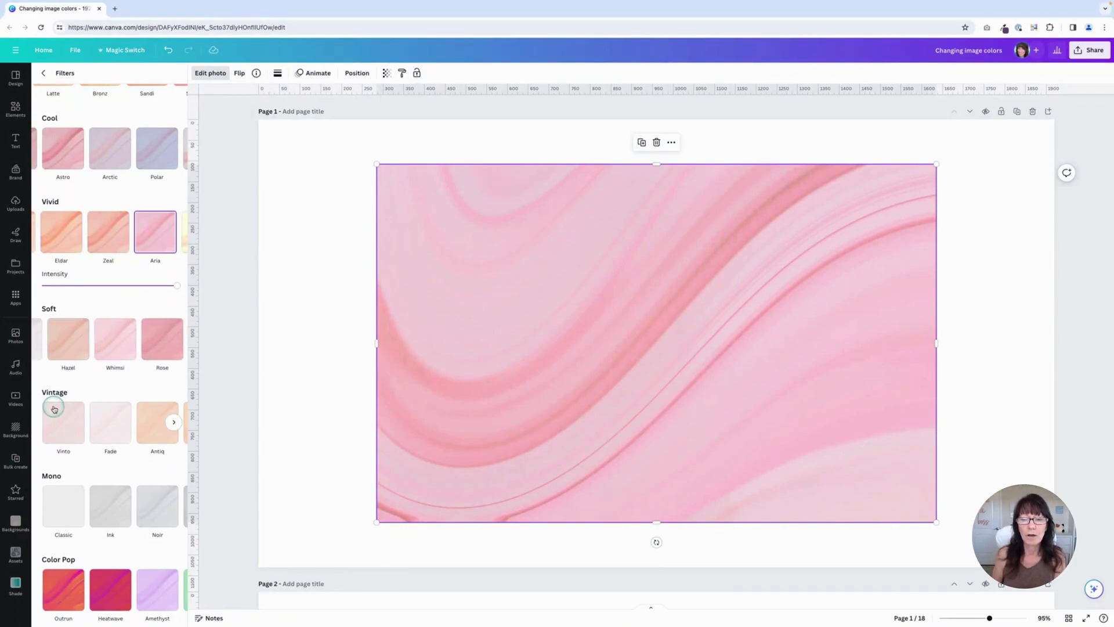
scroll(66, 422, right, 1)
scroll(67, 422, right, 2)
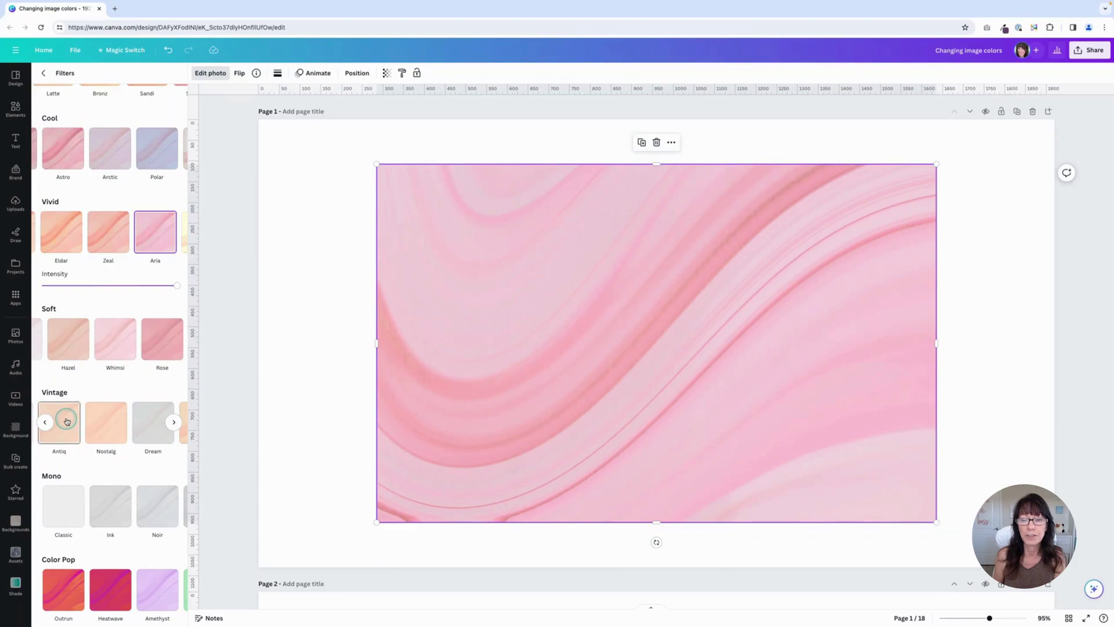
click(109, 510)
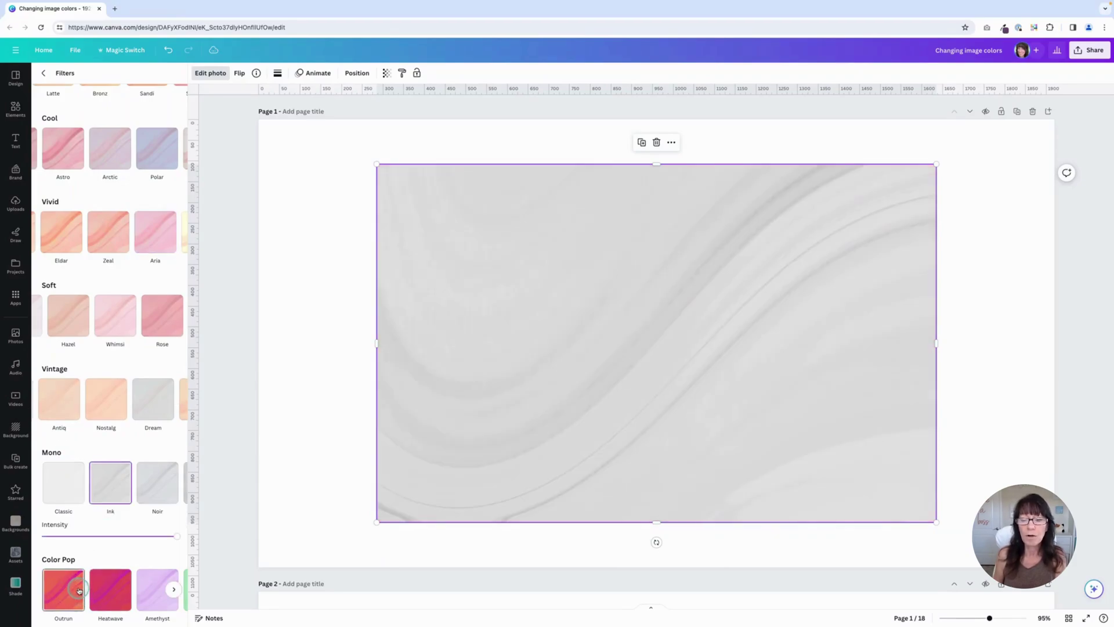
Step: Look through the Color Pop filters and apply Outrun to the marble photo
scroll(79, 590, right, 2)
scroll(79, 590, left, 3)
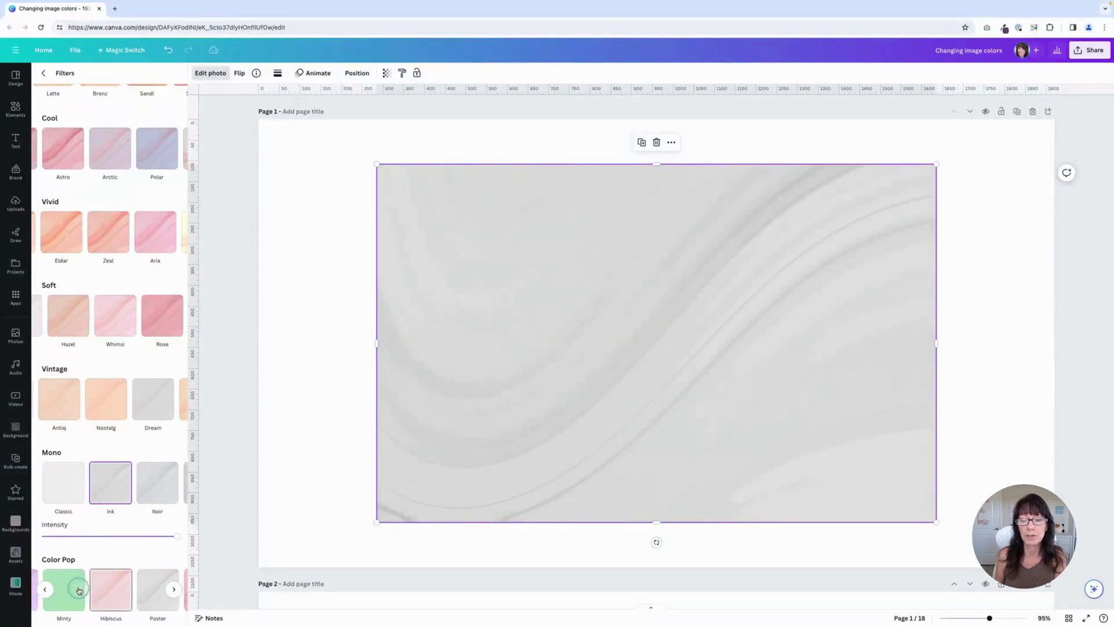
click(79, 591)
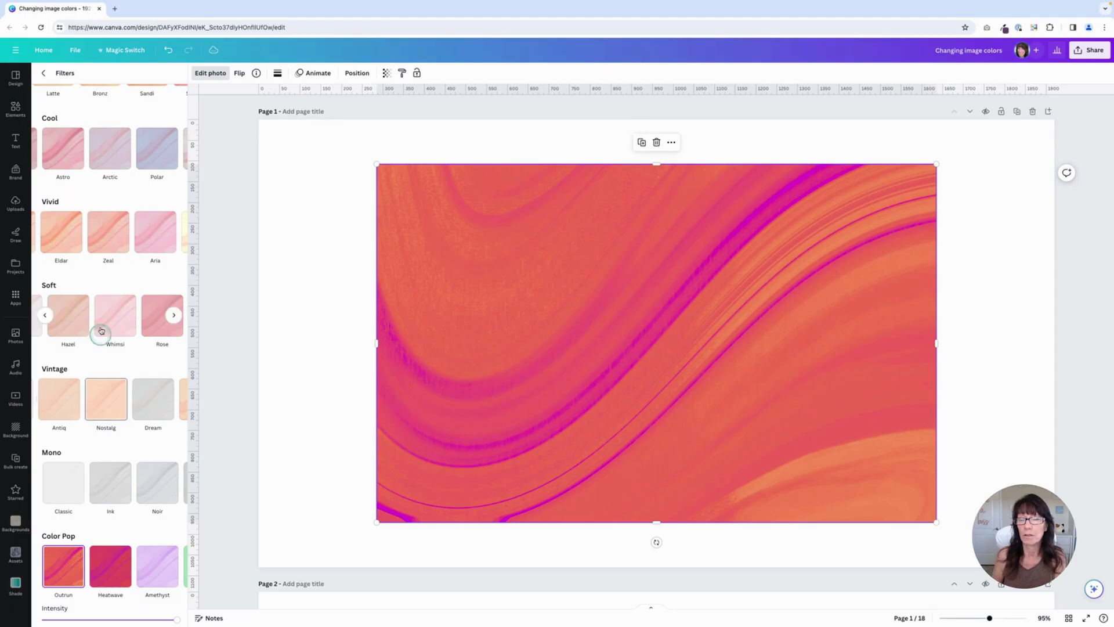
Step: Remove the filter from the marble photo by setting it to None, and deselect the photo
scroll(119, 182, up, 4)
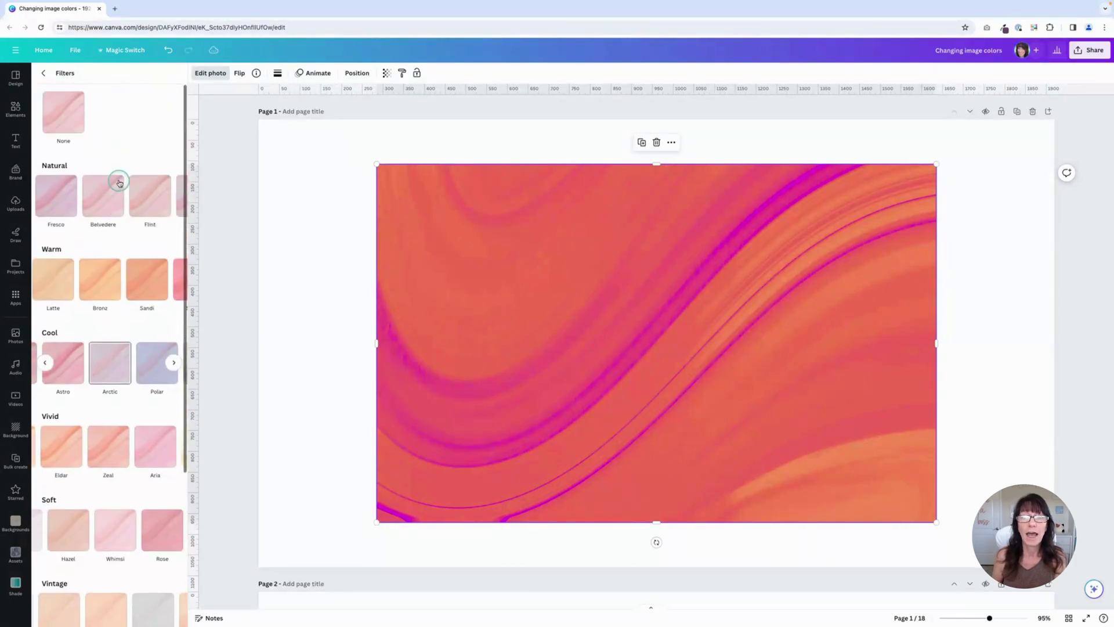
click(68, 116)
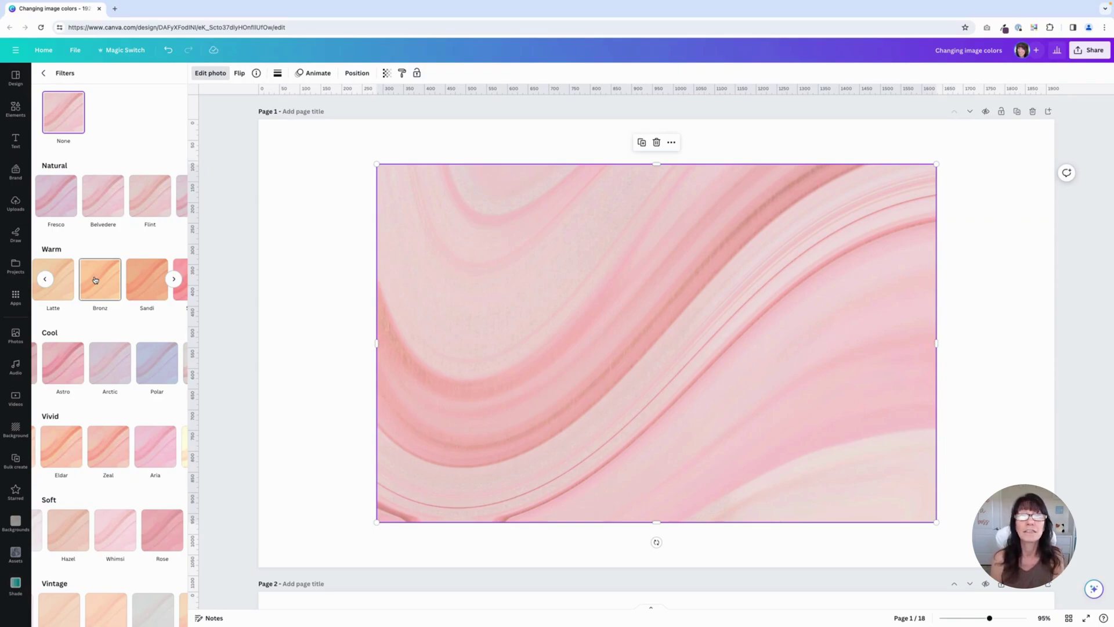
click(302, 288)
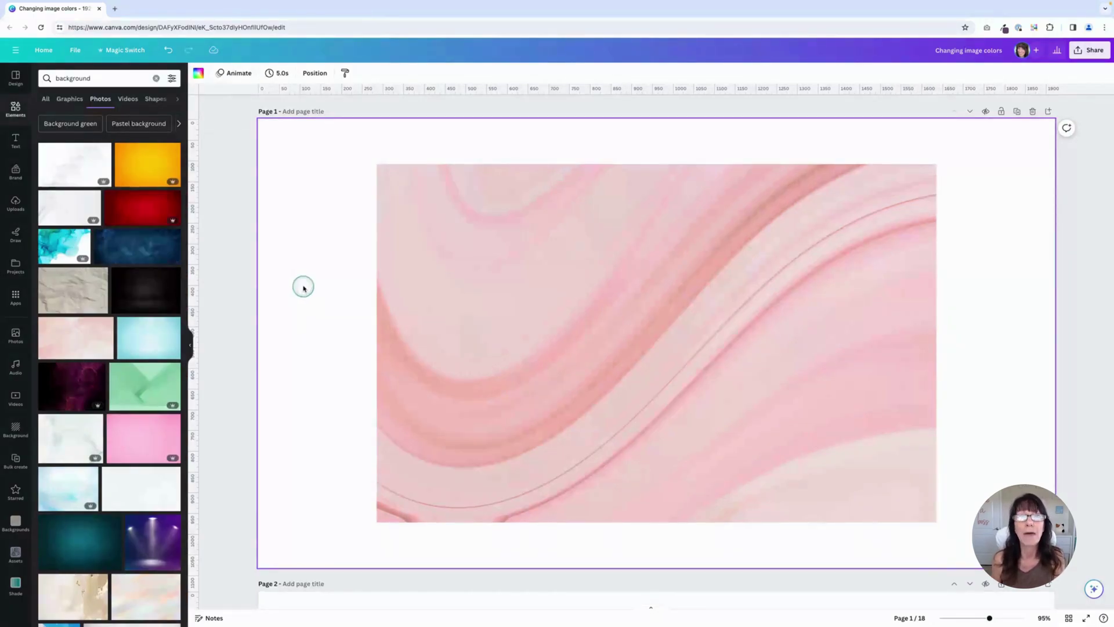
Step: View the pink and teal marble comparison on page 2 and open the Adjust settings for the photo on page 1
scroll(341, 301, down, 8)
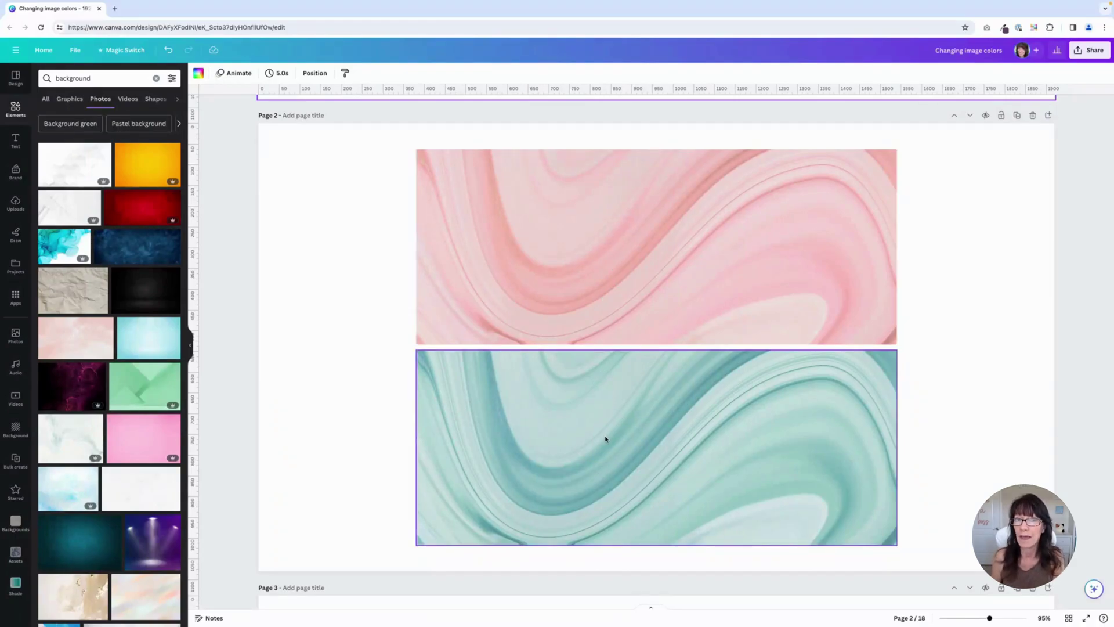
scroll(606, 439, up, 8)
click(566, 314)
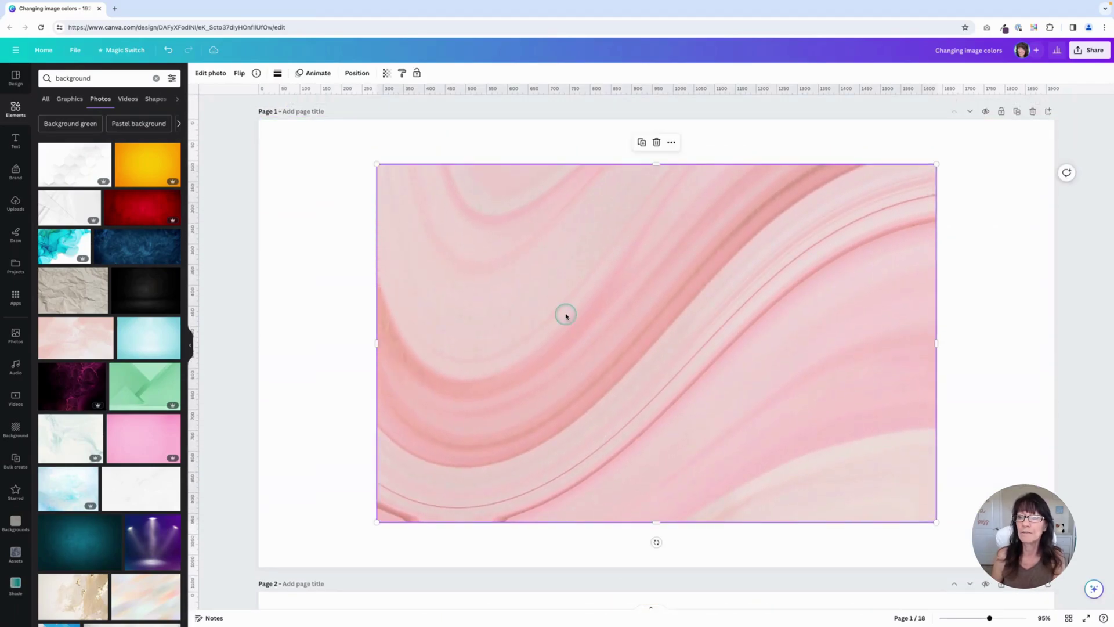
click(217, 75)
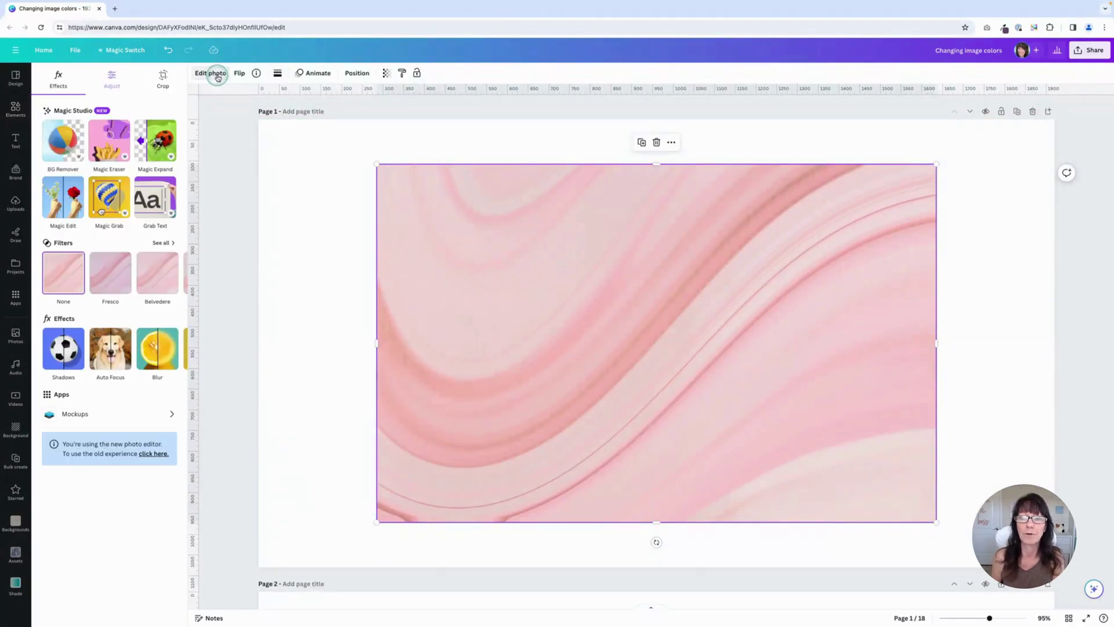
click(111, 80)
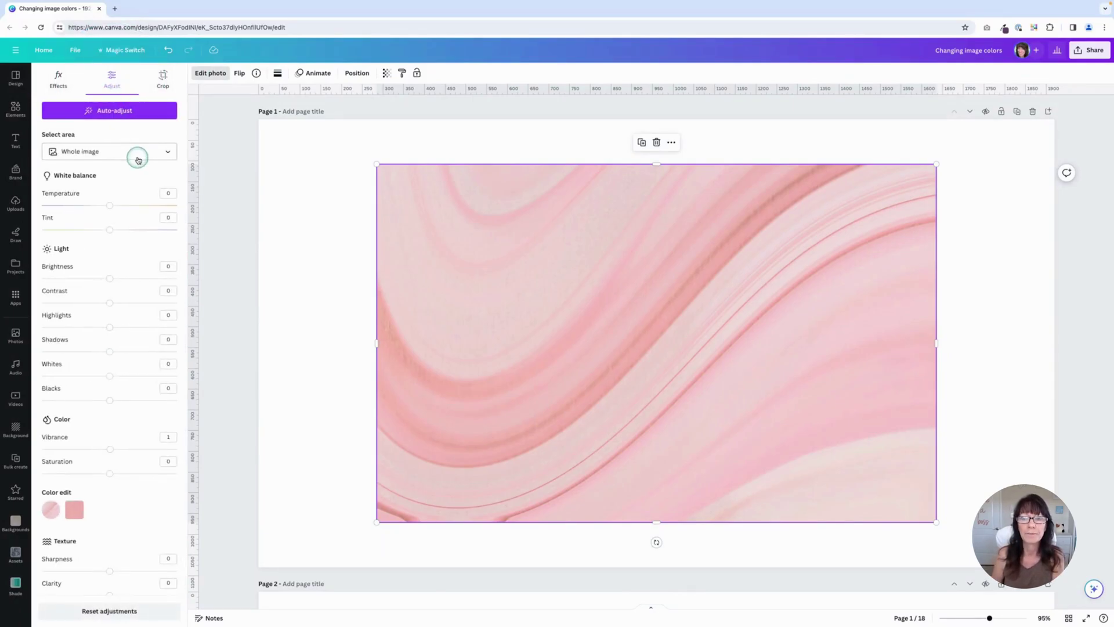
scroll(148, 183, down, 1)
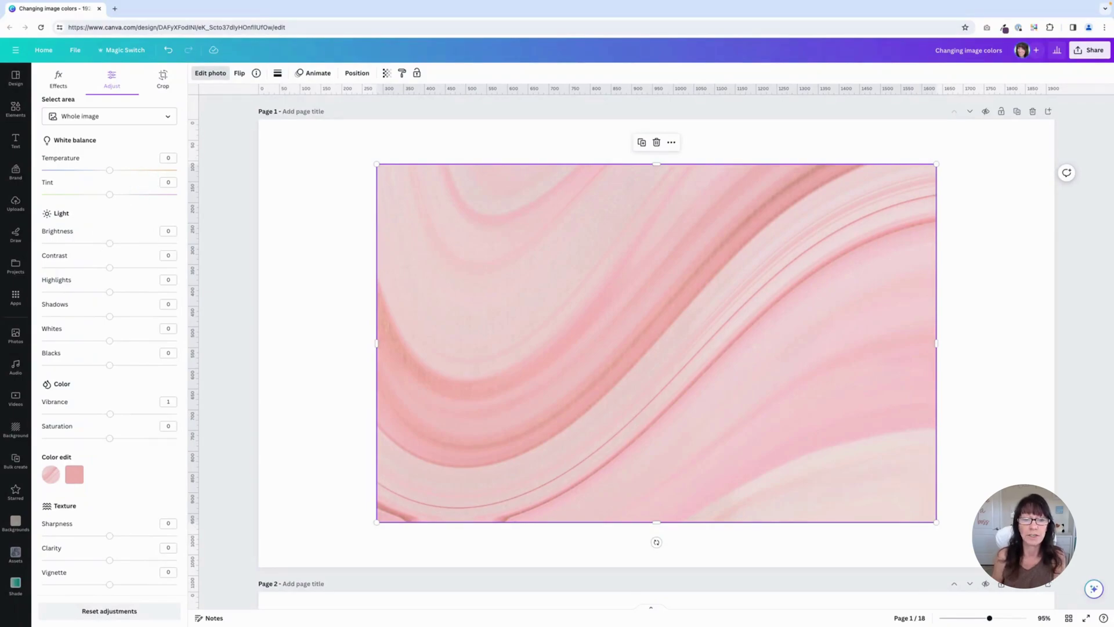
Step: Try out the photo's Temperature and Tint adjustments and return both to 0
click(109, 170)
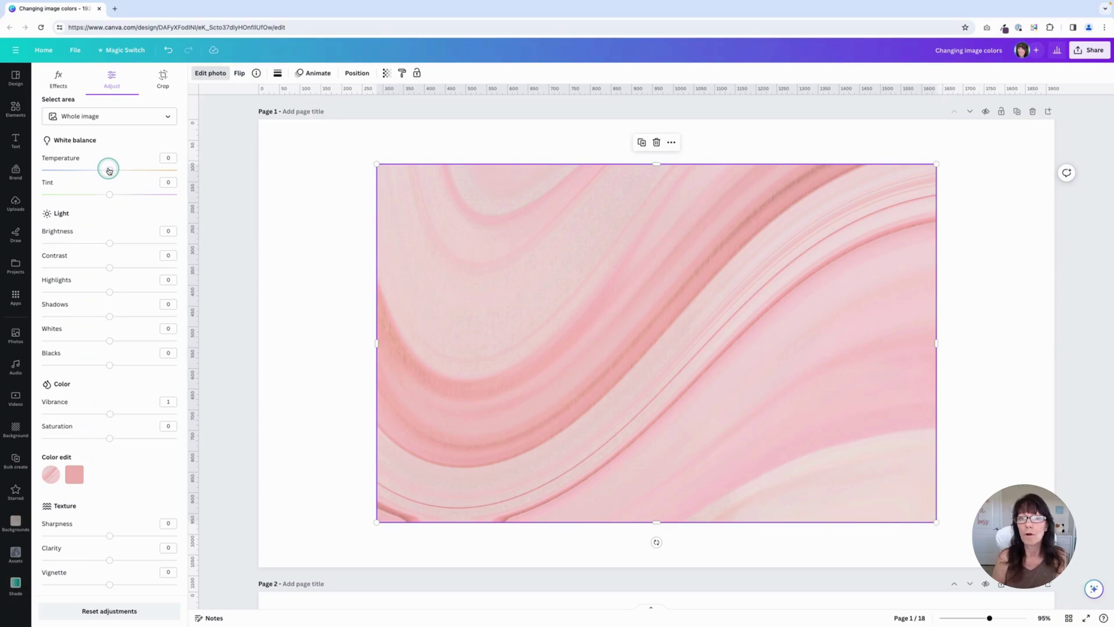
mouse_move(109, 171)
mouse_down()
mouse_move(42, 170)
mouse_move(160, 173)
mouse_move(109, 172)
mouse_up()
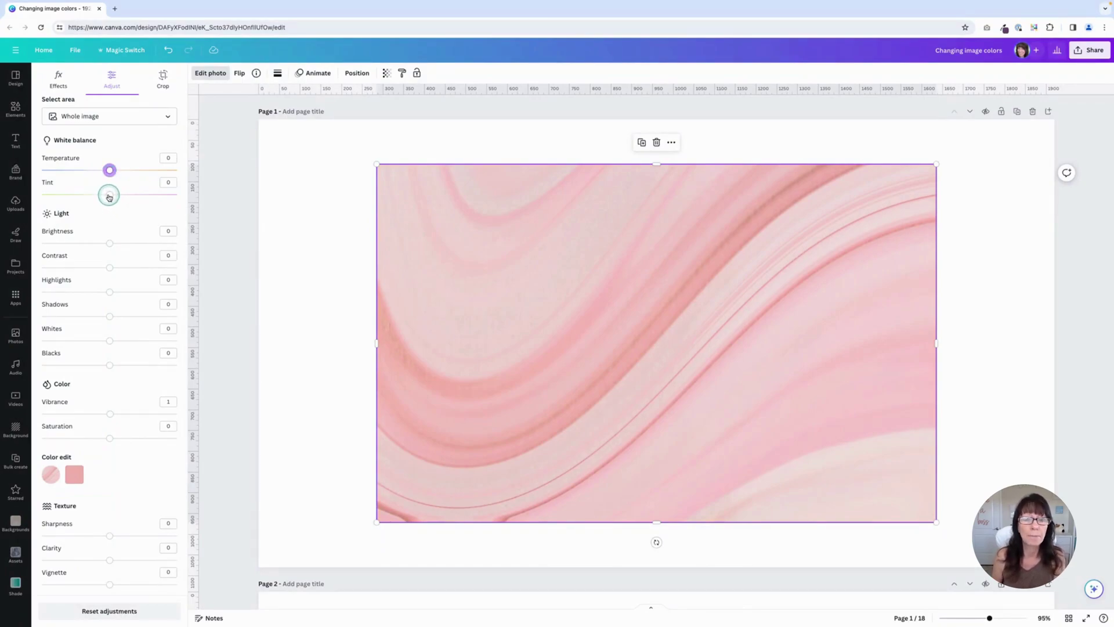
mouse_move(109, 198)
mouse_down()
mouse_move(47, 197)
mouse_move(178, 198)
mouse_move(110, 197)
mouse_up()
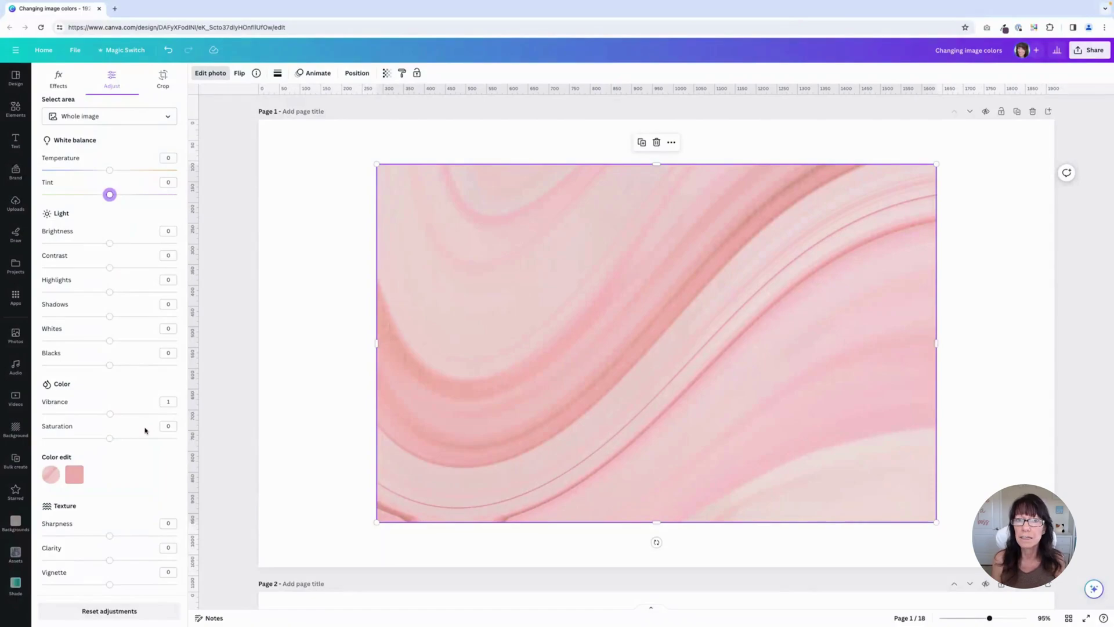
Step: Try out the photo's color Saturation and return it to 0, and set Vibrance to 3
mouse_move(111, 441)
mouse_down()
mouse_move(172, 438)
mouse_move(89, 441)
mouse_move(110, 440)
mouse_up()
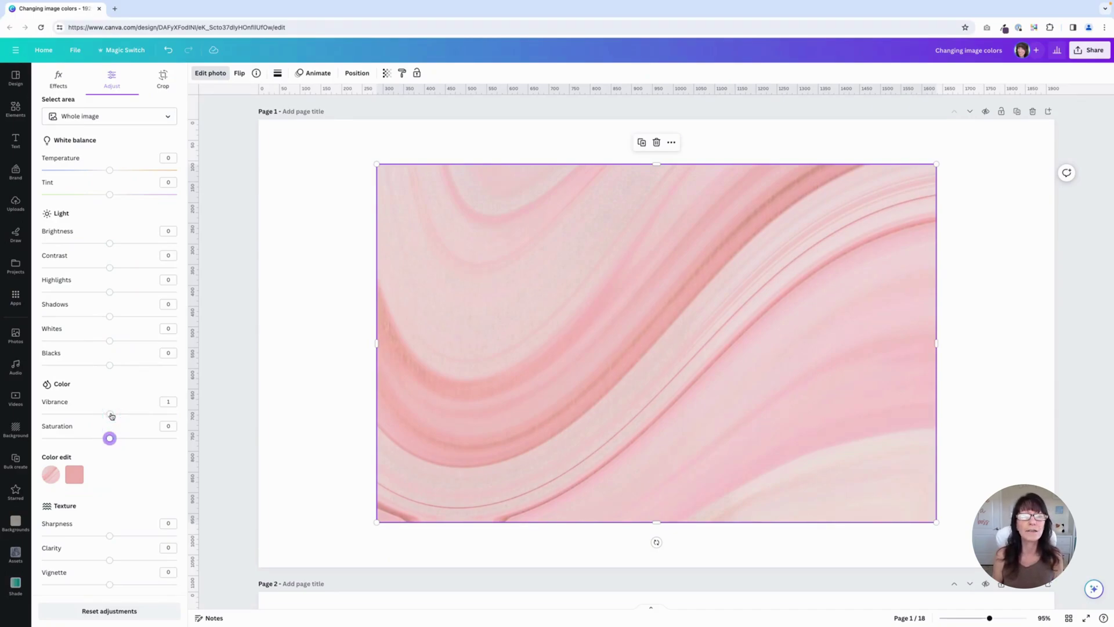
click(111, 415)
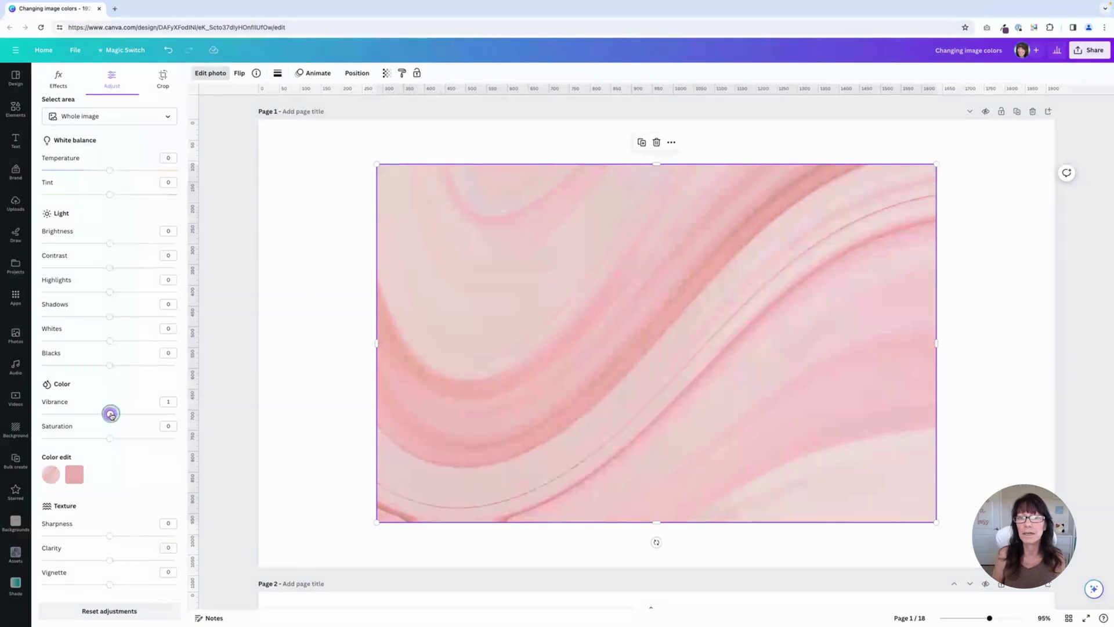
mouse_move(111, 415)
mouse_down()
mouse_move(154, 413)
mouse_move(111, 415)
mouse_up()
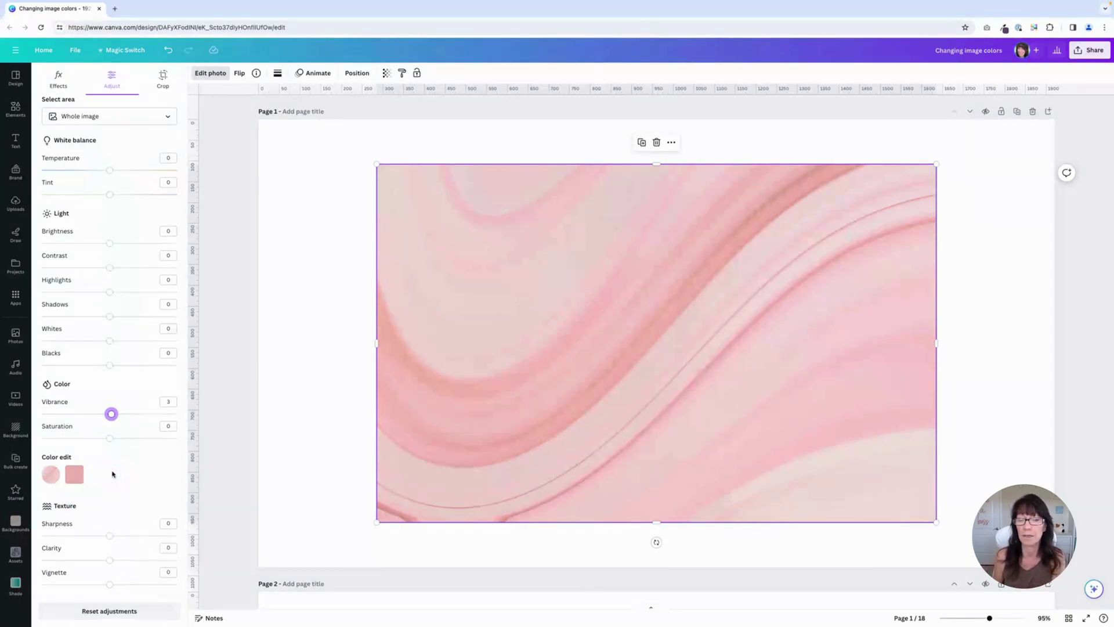
Step: Try out the Hue of the pink swatch under Color edit for the page 1 marble photo and return it to 0
click(75, 481)
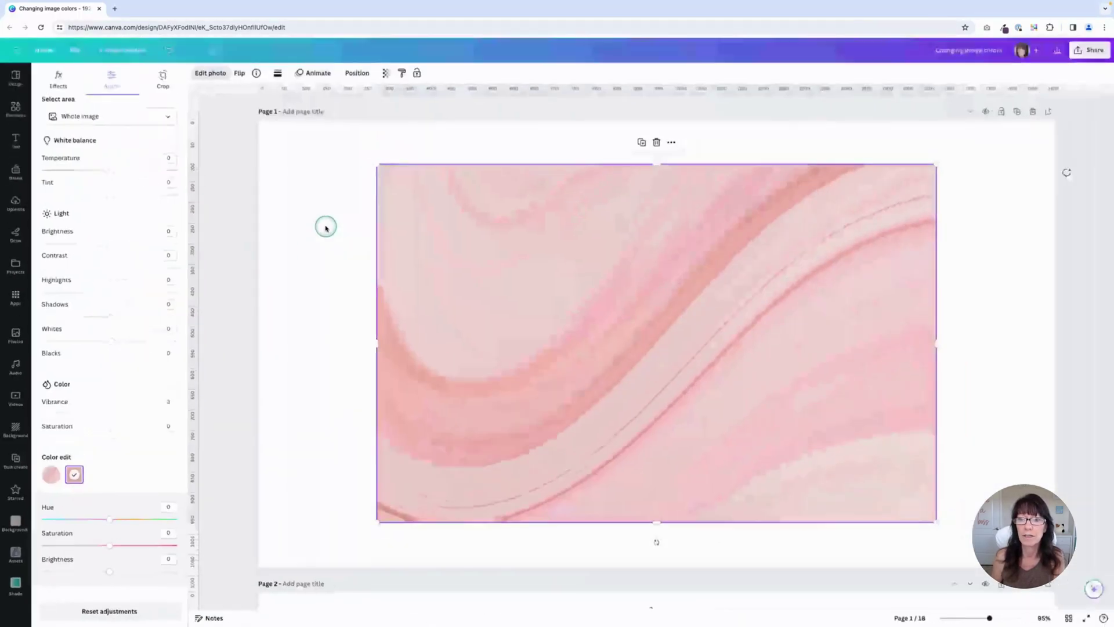
click(110, 521)
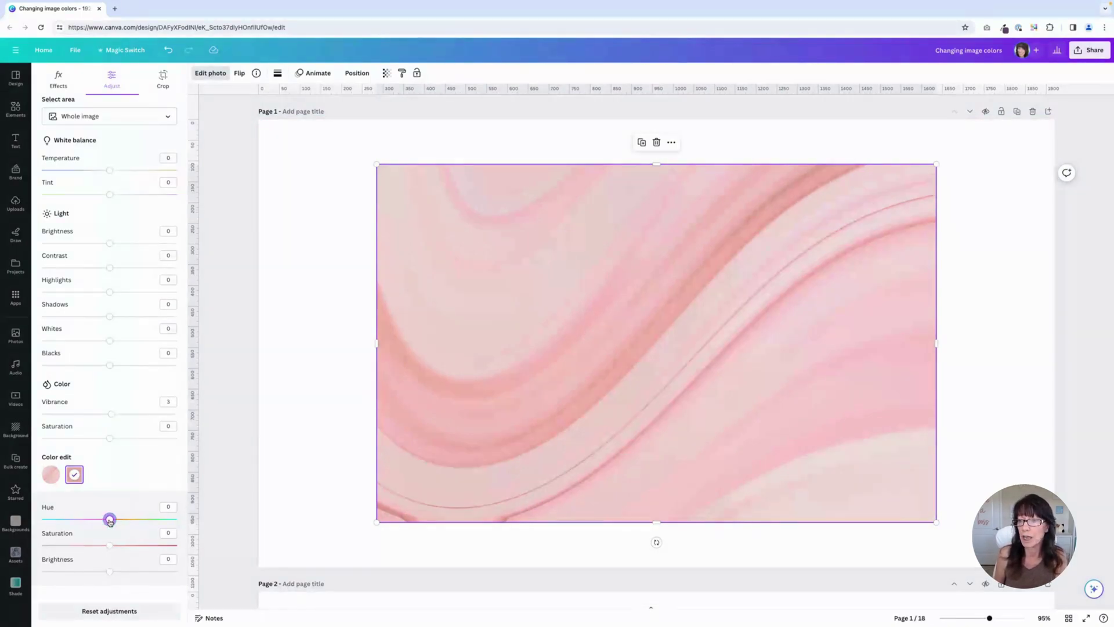
mouse_move(105, 520)
mouse_down()
mouse_move(39, 521)
mouse_move(201, 528)
mouse_move(111, 534)
mouse_up()
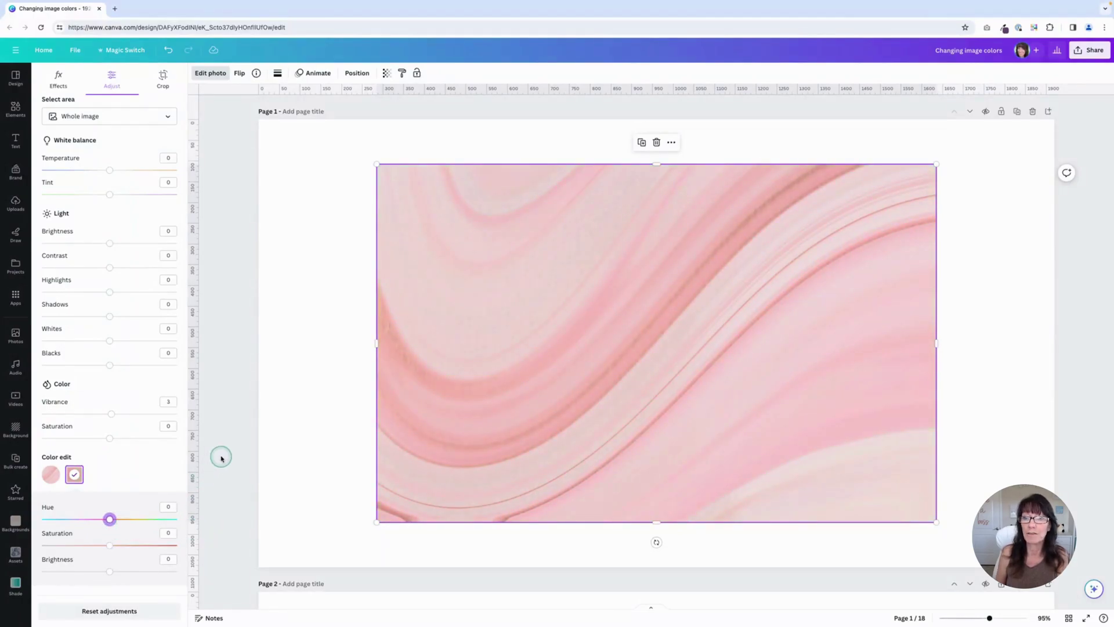
Step: View the pink and teal marble comparison on page 2 and go to the teal palette beside the marble photo on page 3
scroll(219, 456, down, 7)
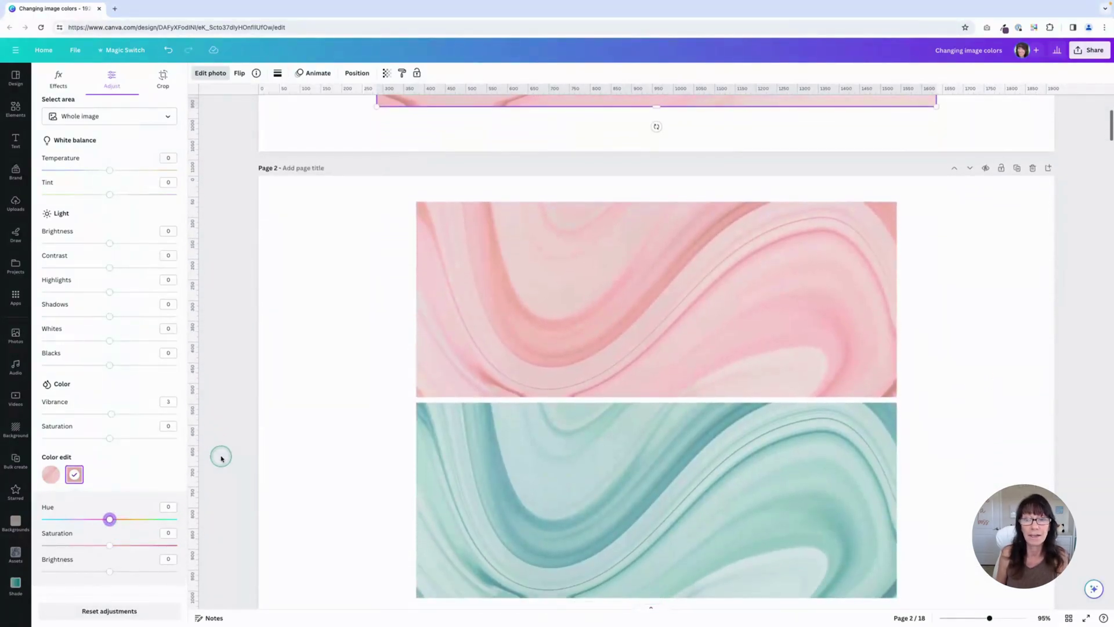
scroll(221, 458, up, 7)
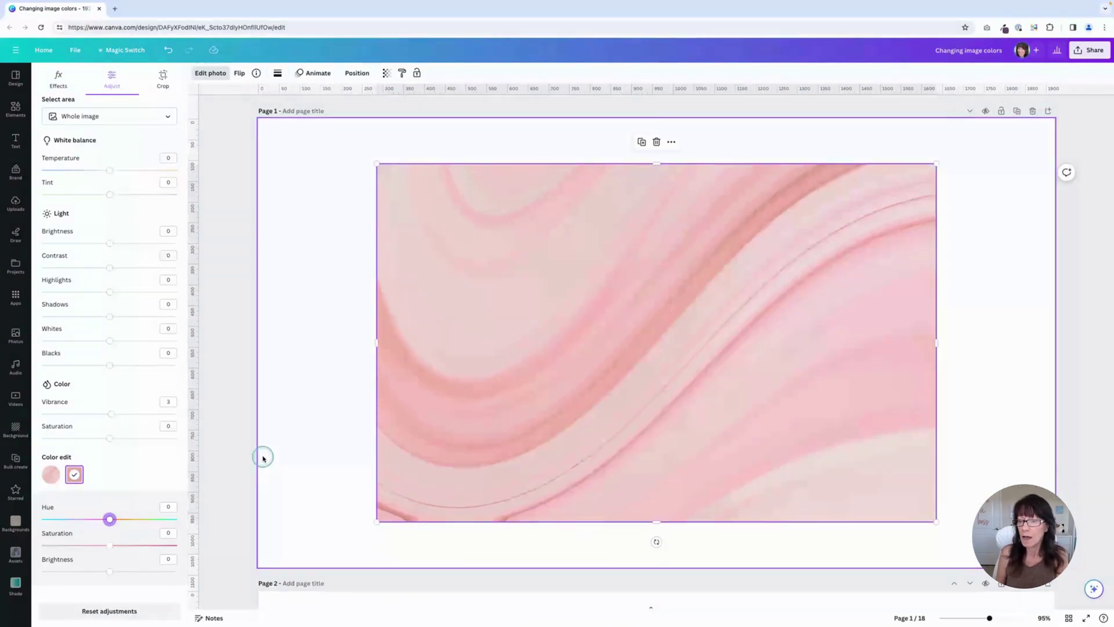
scroll(263, 456, down, 15)
scroll(264, 458, up, 3)
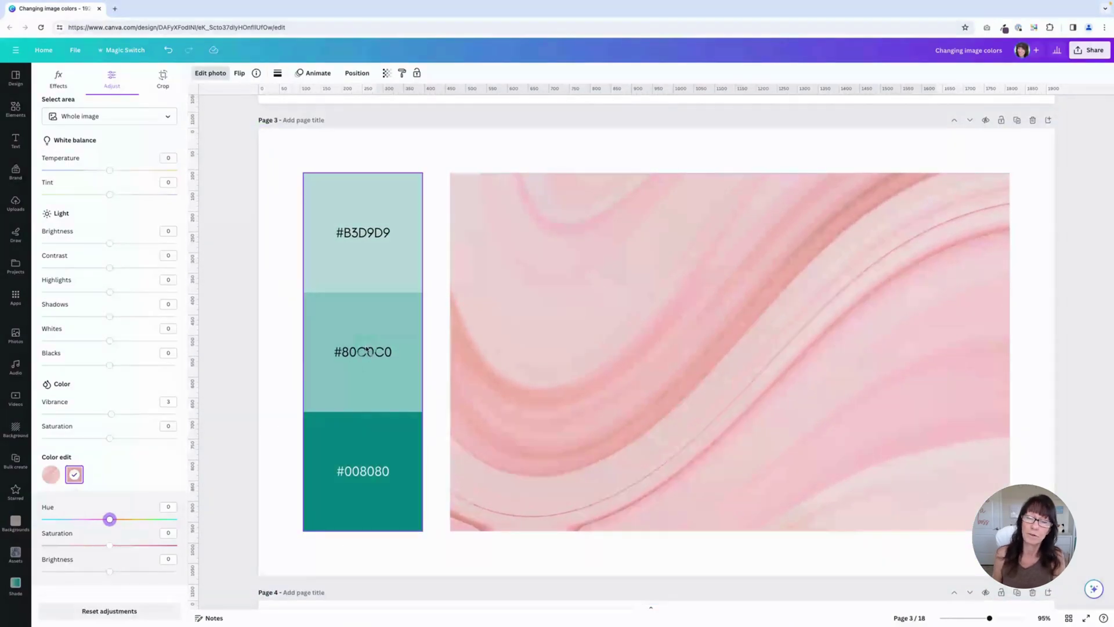
Step: Set the Color edit Hue of the page 3 marble photo to 91
click(560, 374)
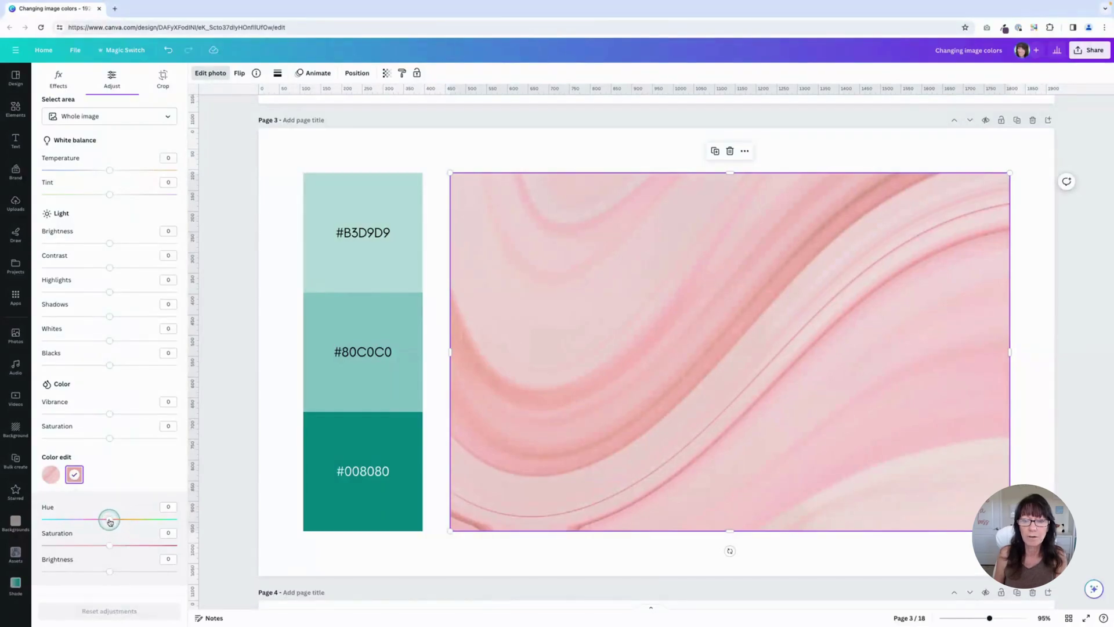
drag(109, 521, 171, 530)
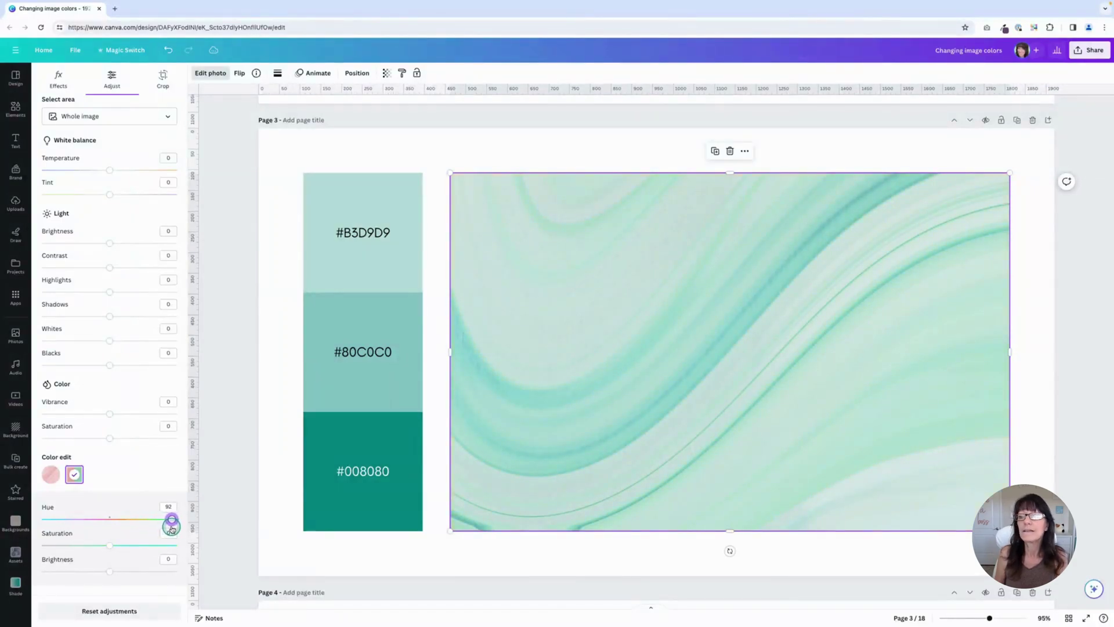
drag(171, 530, 170, 529)
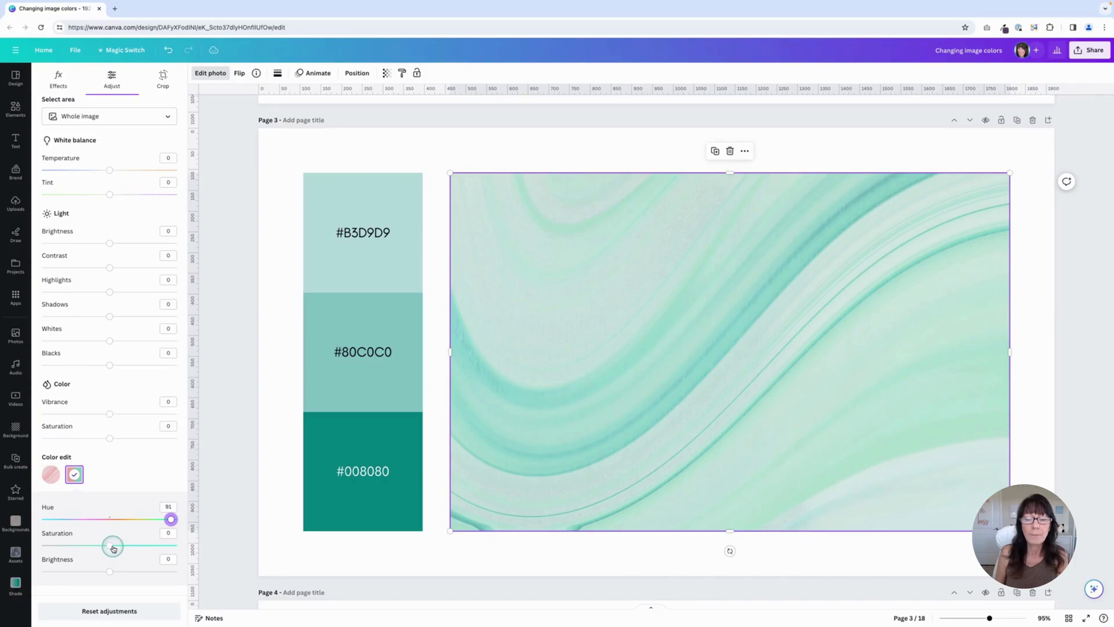
Step: Set the marble photo's Color edit Saturation to 9 and Brightness to -34
scroll(111, 543, down, 2)
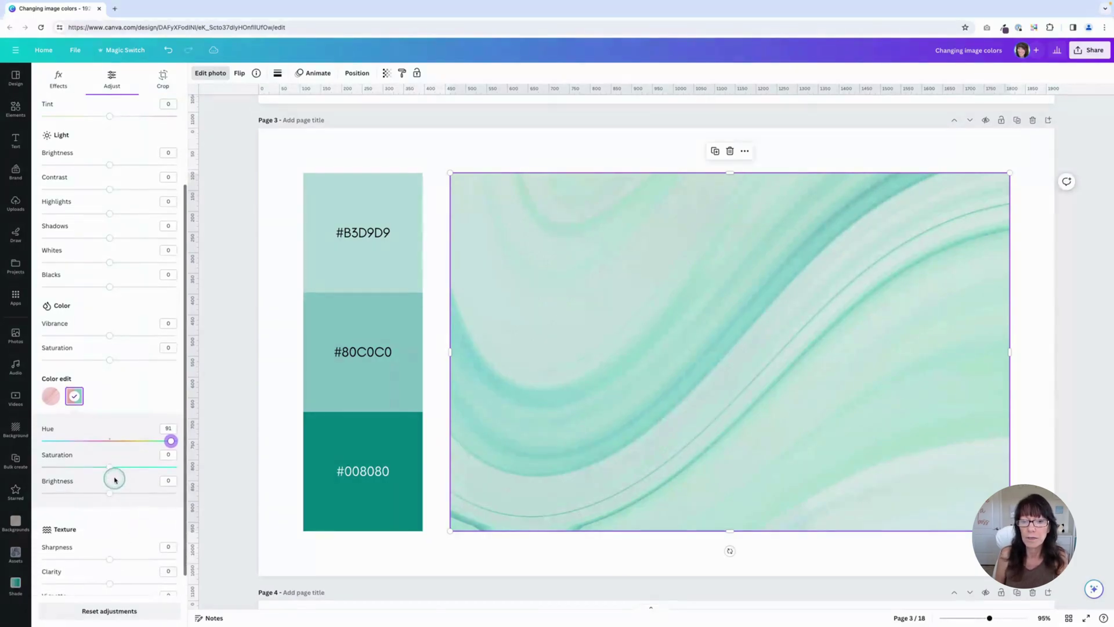
click(109, 468)
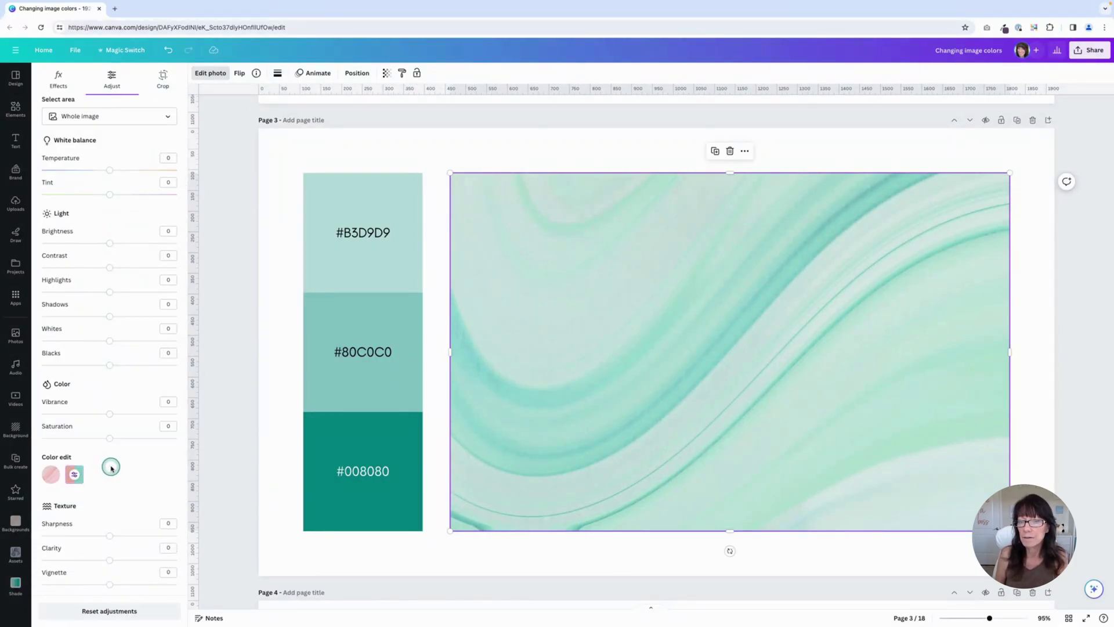
click(75, 474)
drag(104, 542, 110, 545)
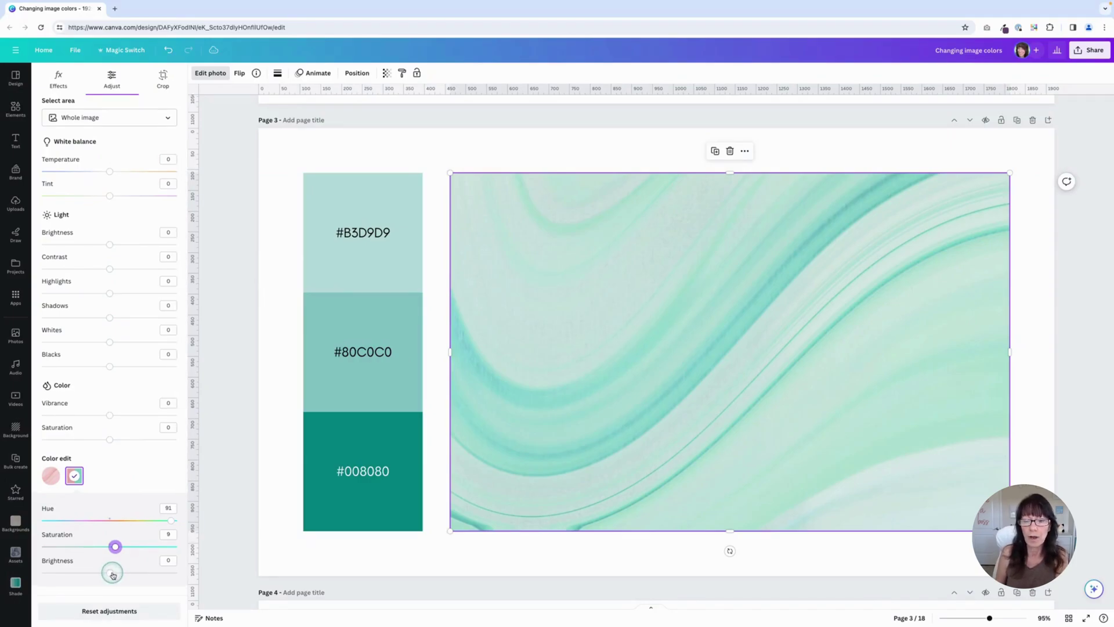
drag(111, 573, 87, 574)
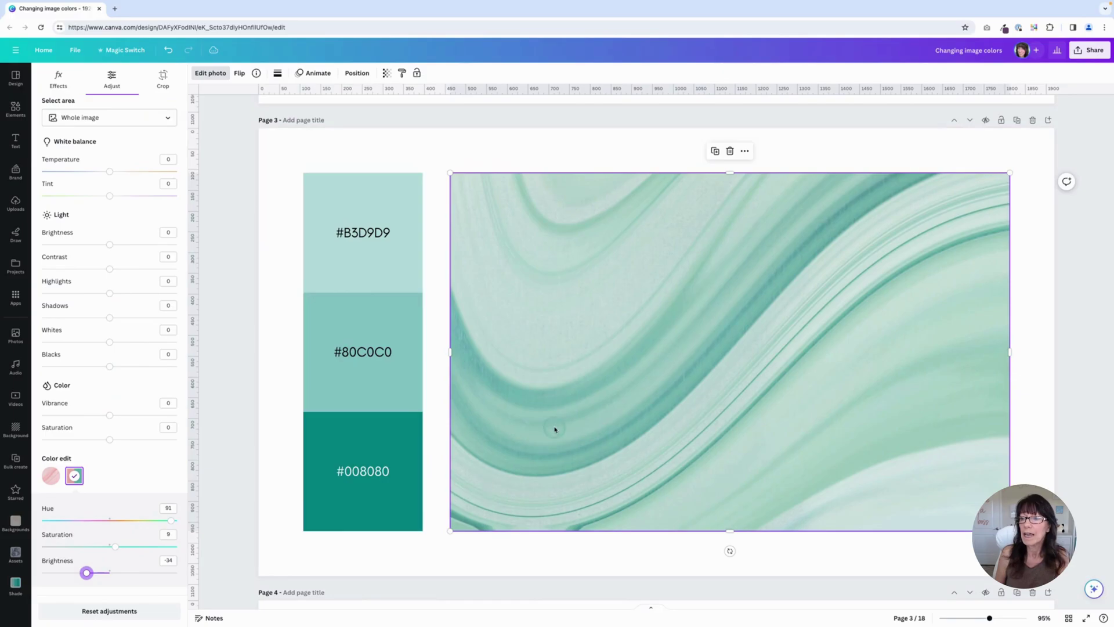
Step: Set the marble photo's white balance Temperature to -12 and deselect the photo
click(164, 270)
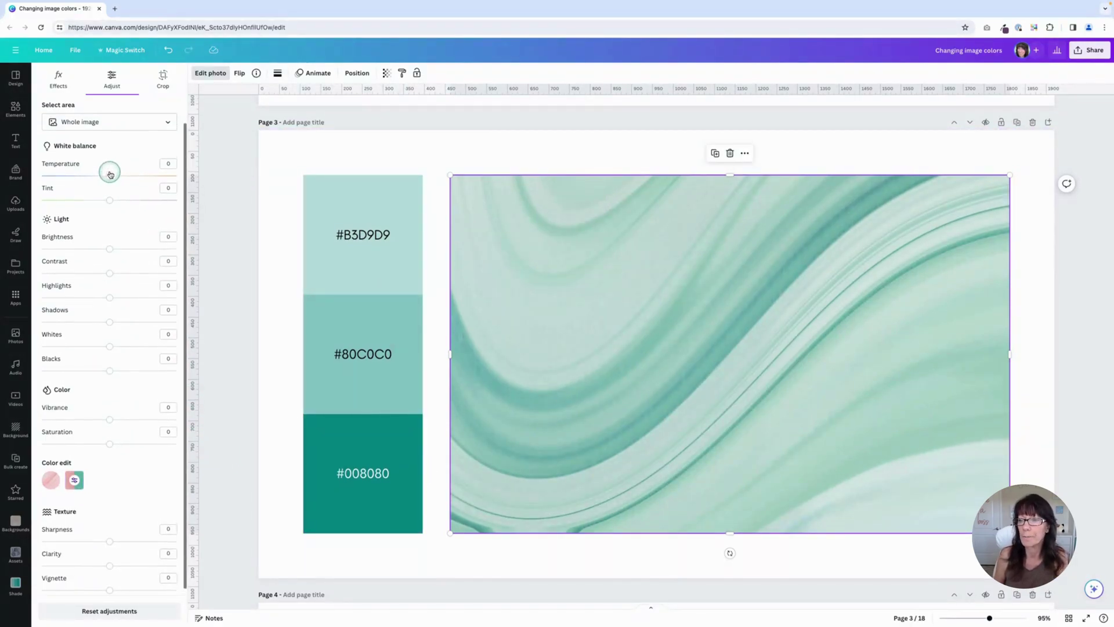
mouse_move(106, 173)
mouse_down()
mouse_move(55, 172)
mouse_move(211, 178)
mouse_move(105, 182)
mouse_up()
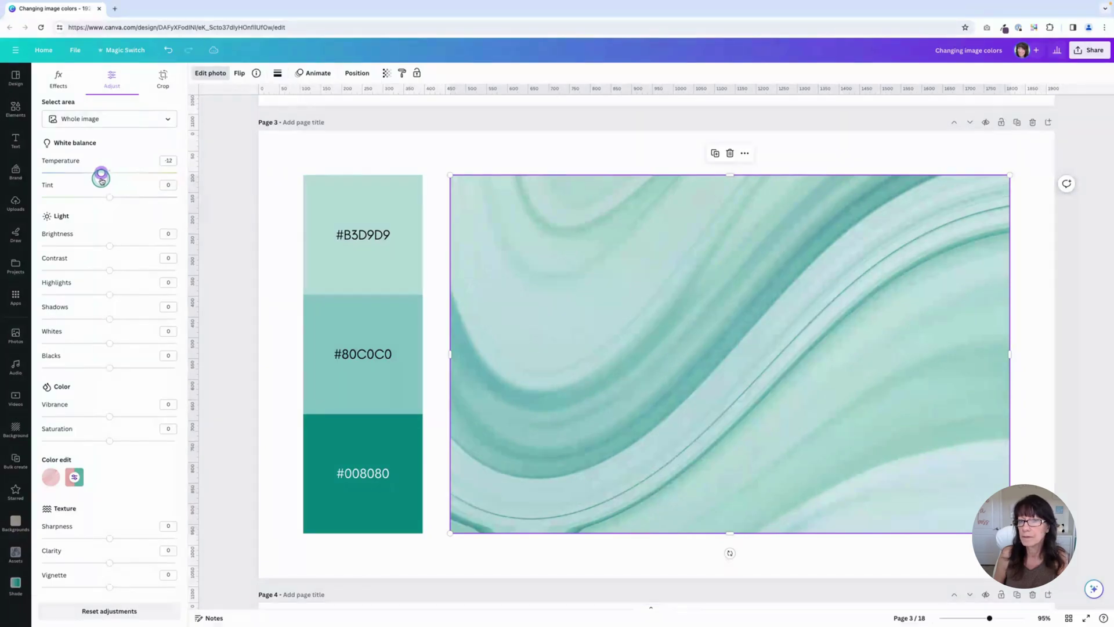
click(277, 336)
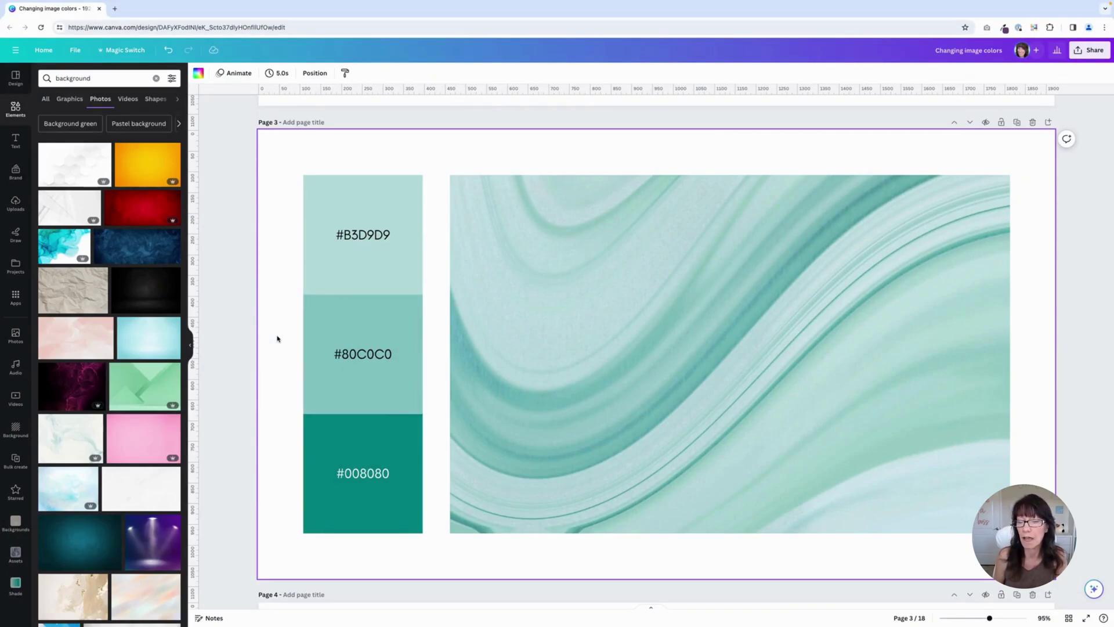
Step: Show the page thumbnails, go to page 7 and open the purple watercolor photo for editing
click(651, 607)
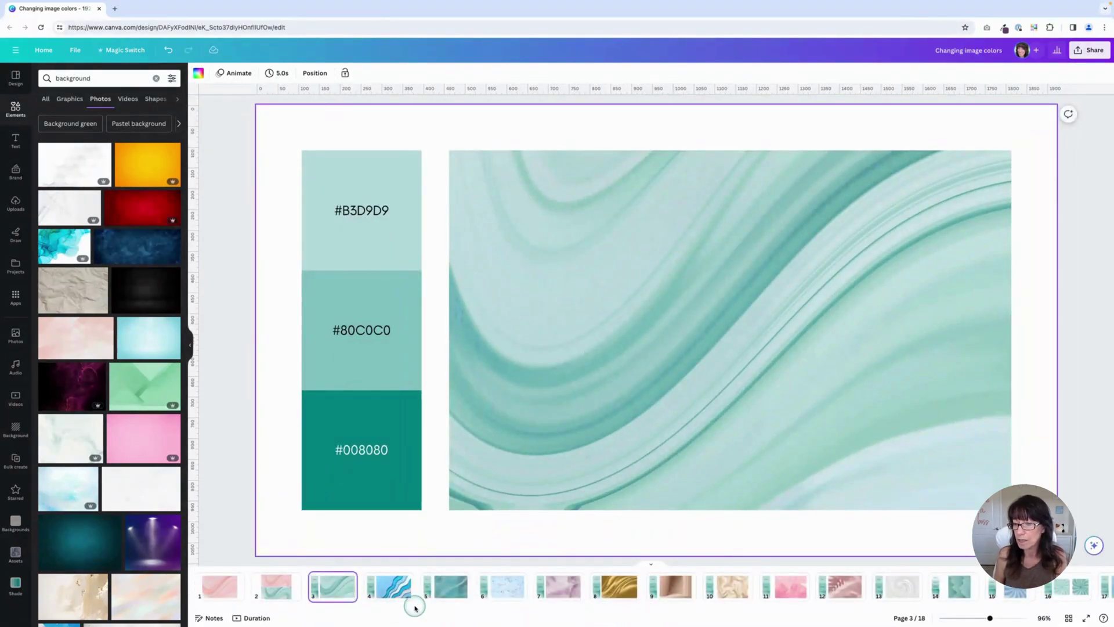
click(567, 589)
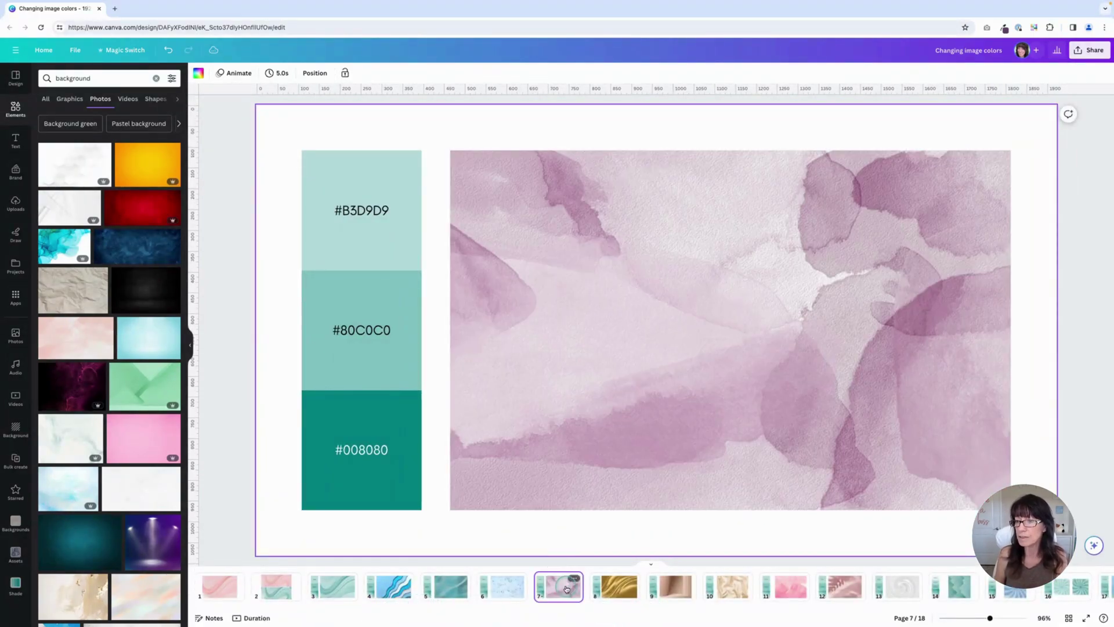
click(622, 296)
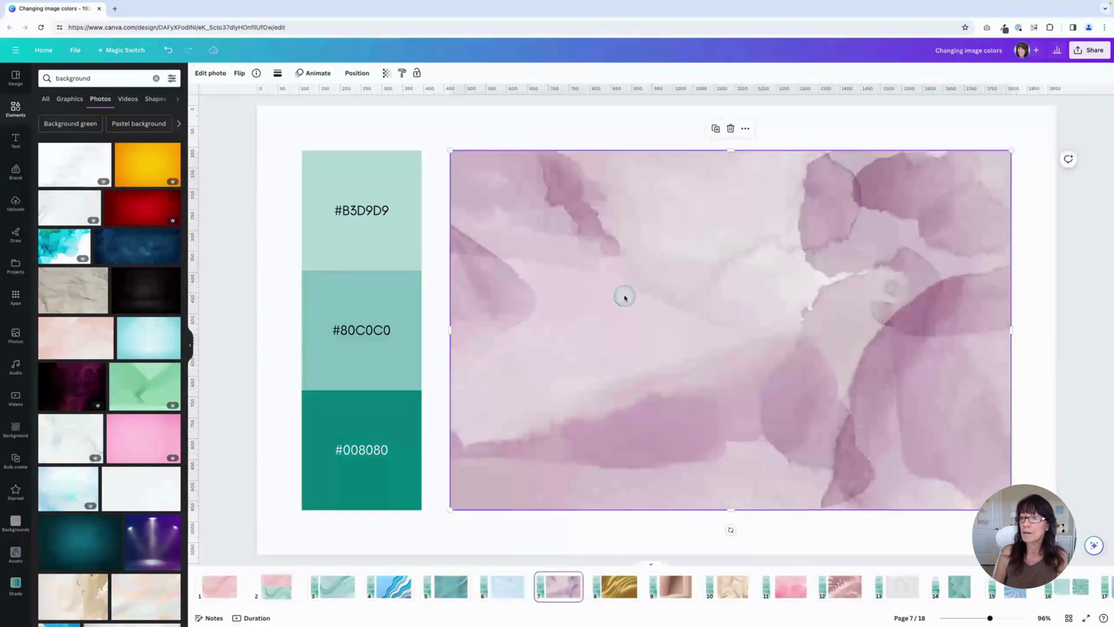
click(210, 74)
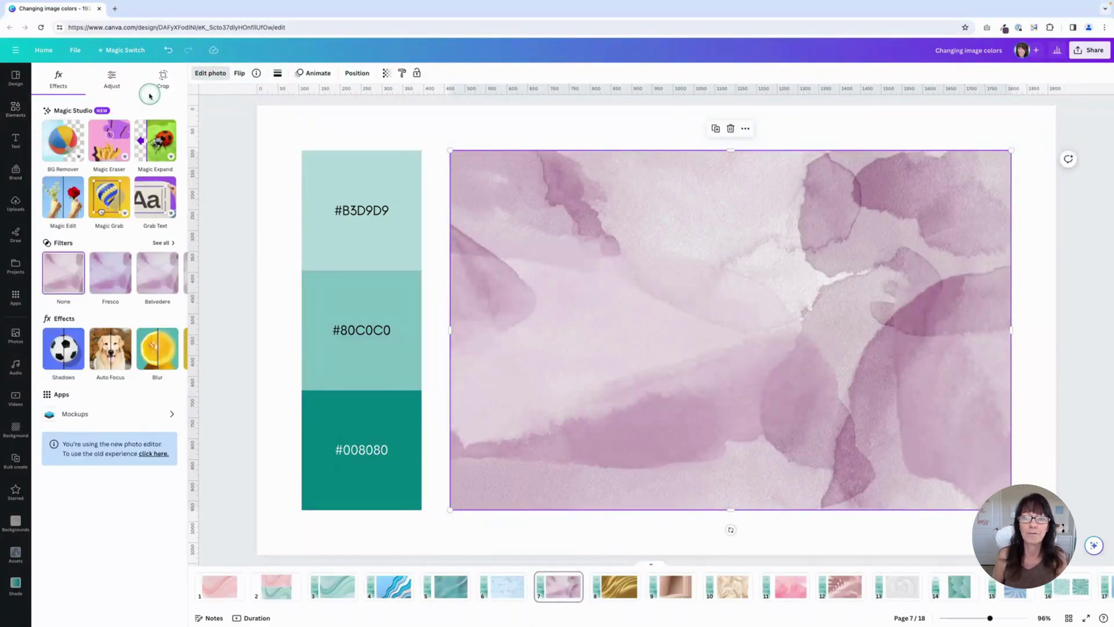
Step: Browse all the filters for the watercolor photo, examining the Warm and Cool groups for a match to the teal palette
click(111, 79)
click(58, 79)
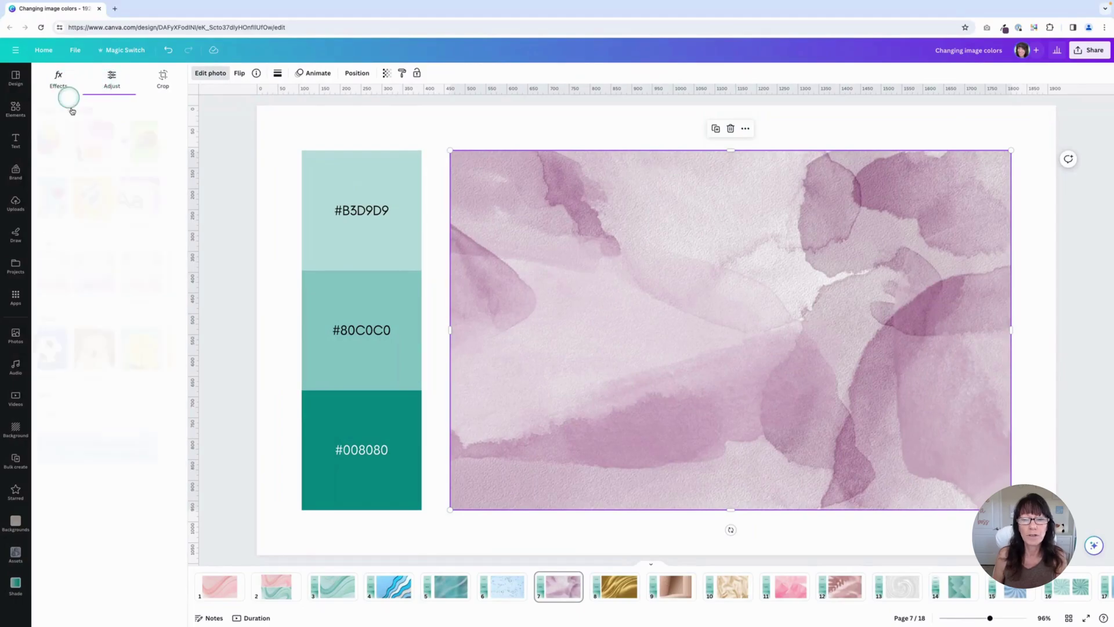
click(156, 243)
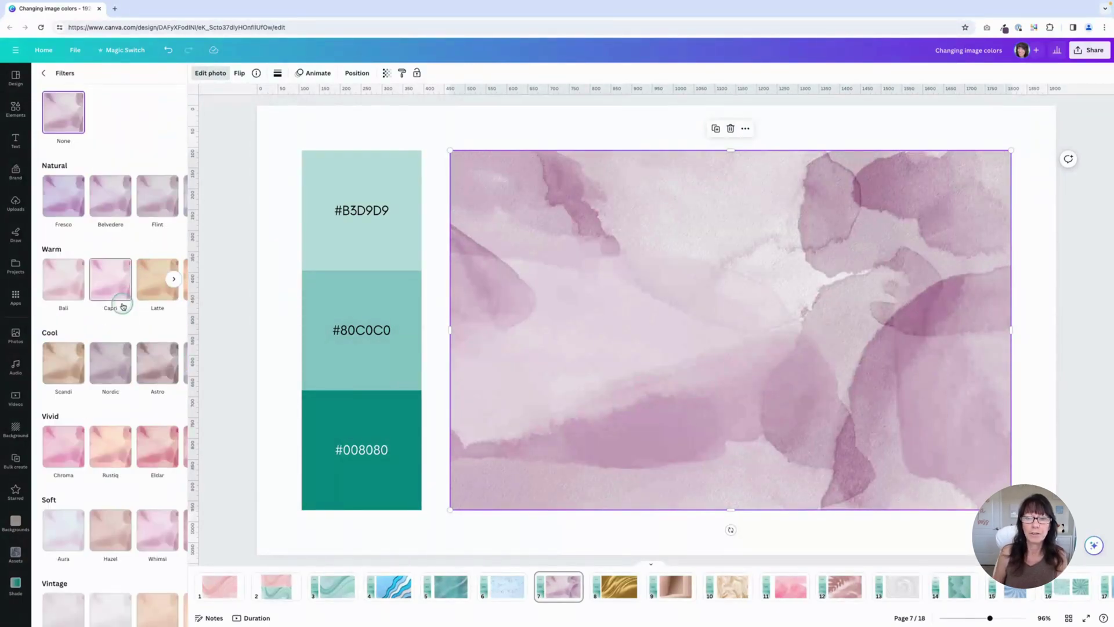
scroll(112, 275, right, 5)
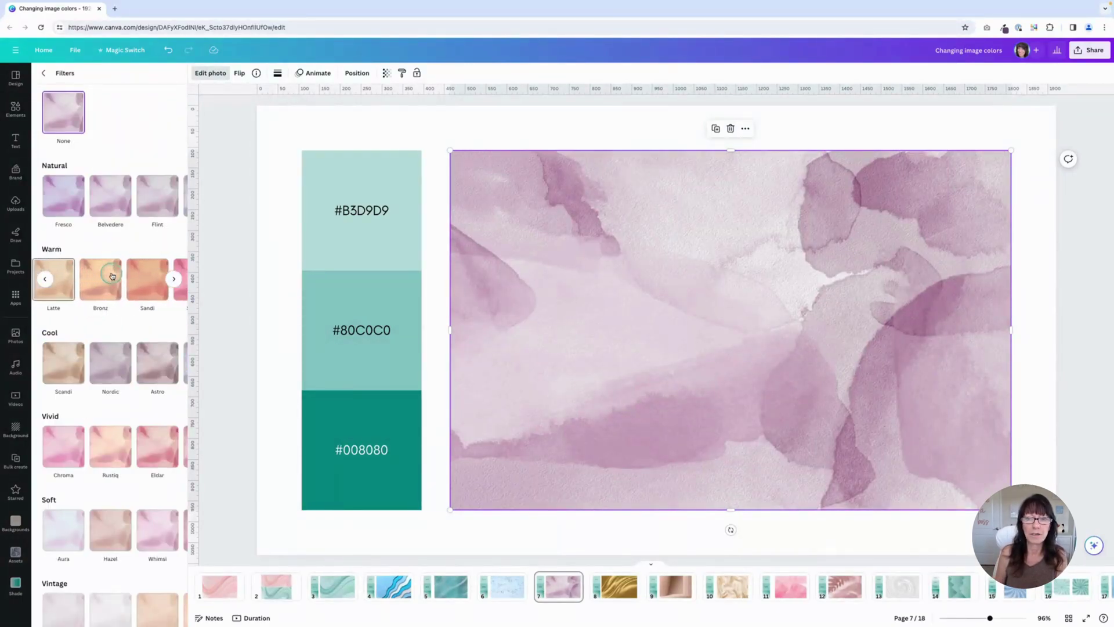
scroll(112, 275, down, 2)
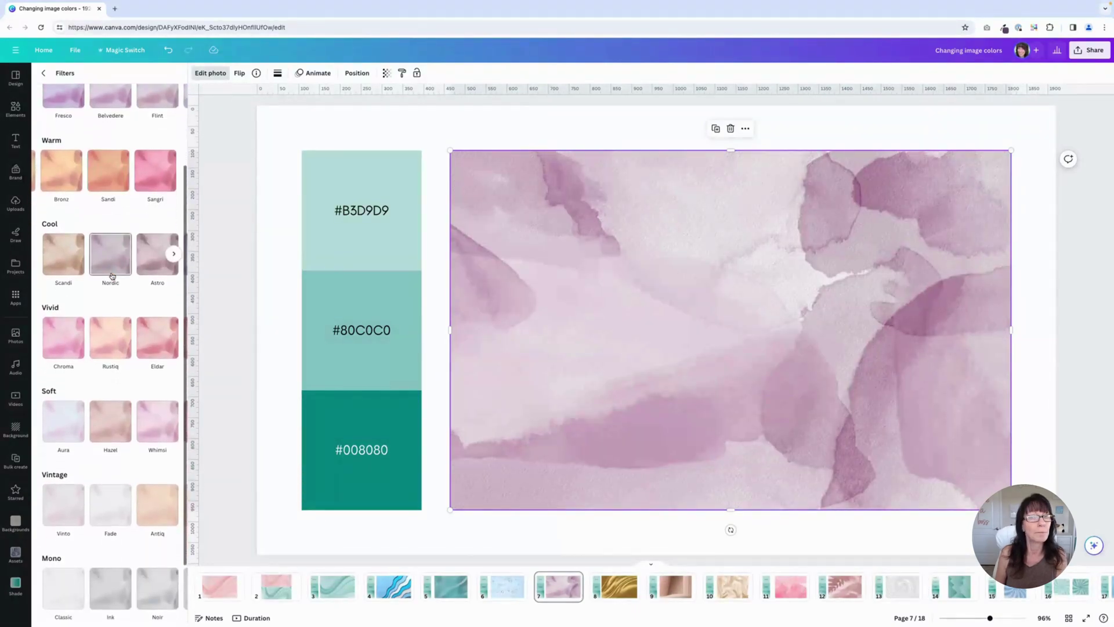
scroll(107, 258, right, 5)
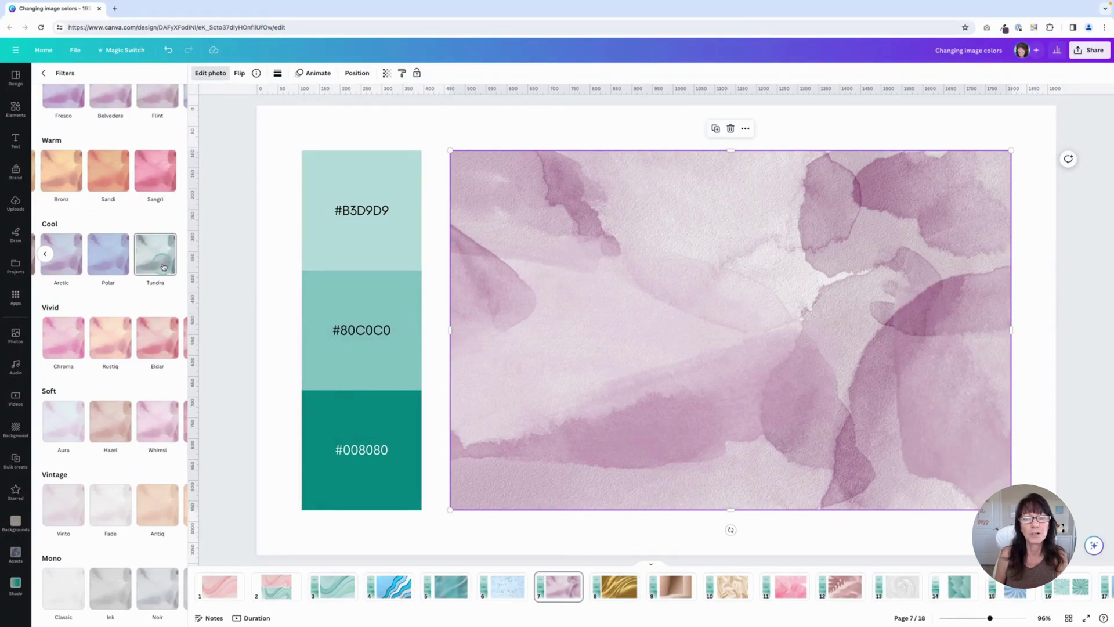
scroll(163, 260, left, 5)
scroll(150, 304, up, 2)
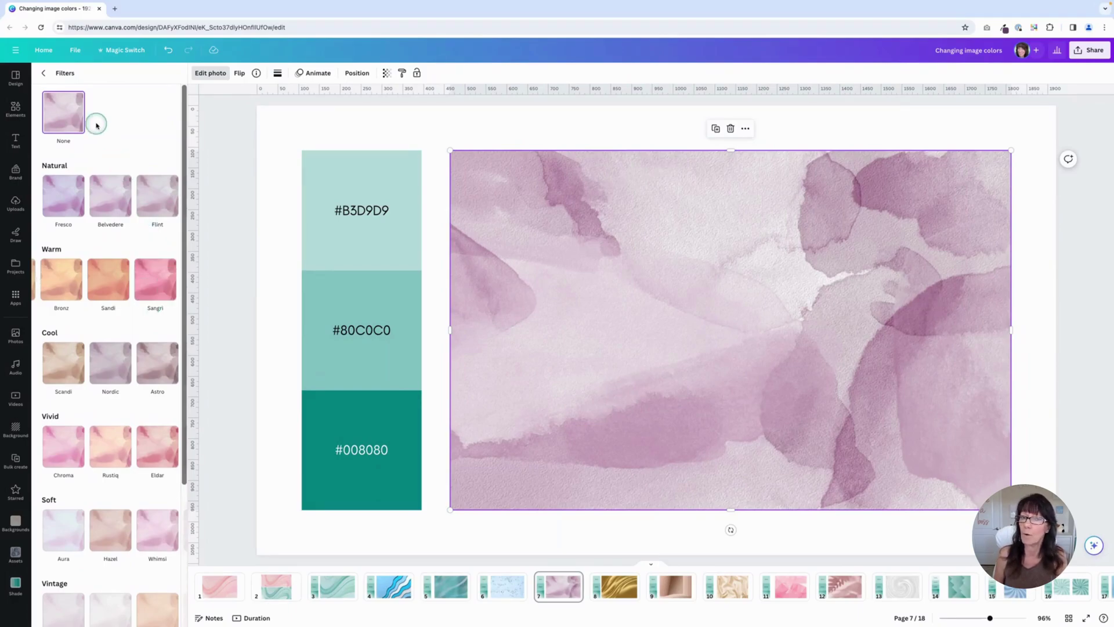
Step: In the watercolor photo's Adjust settings, set the Hue of the purple Color edit swatch to -77
click(43, 74)
click(108, 77)
scroll(123, 244, down, 1)
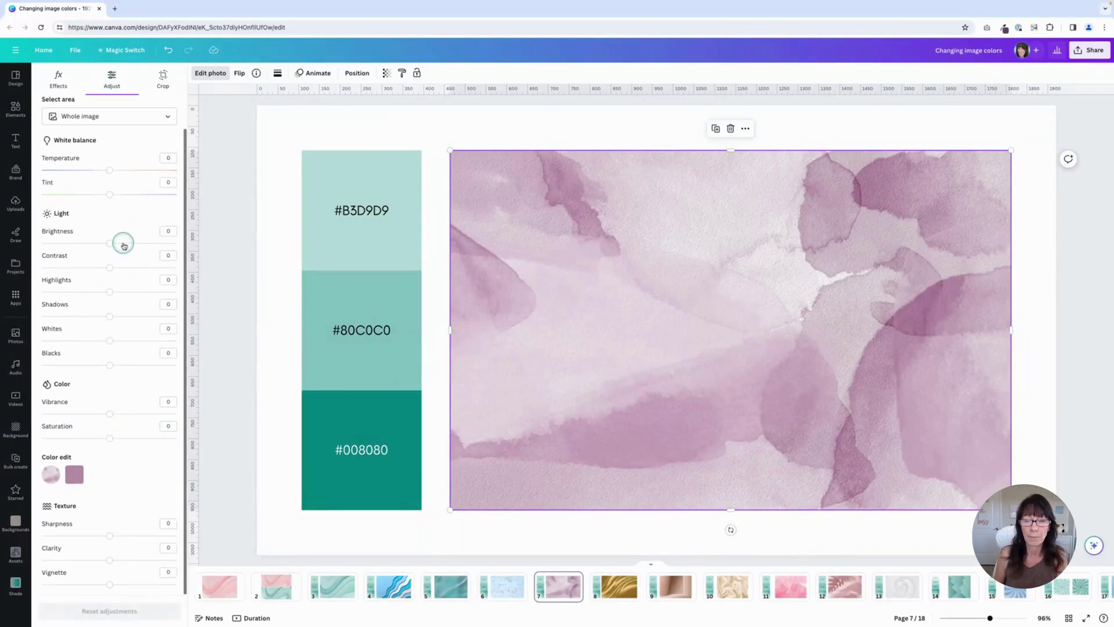
click(74, 475)
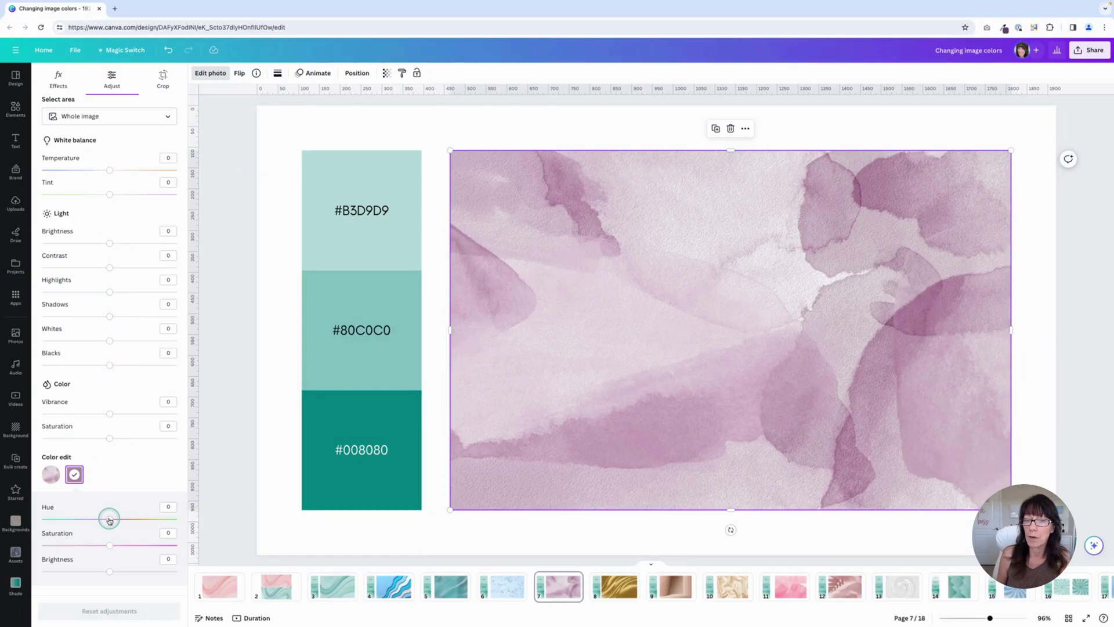
drag(110, 521, 57, 523)
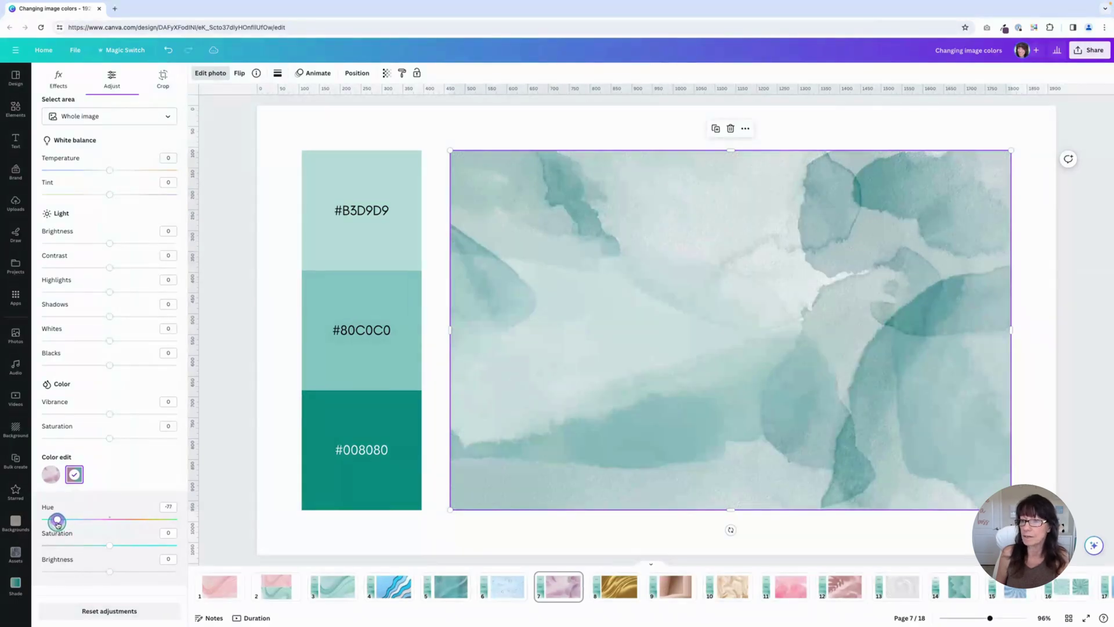
Step: Set the watercolor photo's Color edit Saturation to 4 with Brightness back at 0, adjust Temperature to 3, and deselect the photo
drag(110, 548, 112, 547)
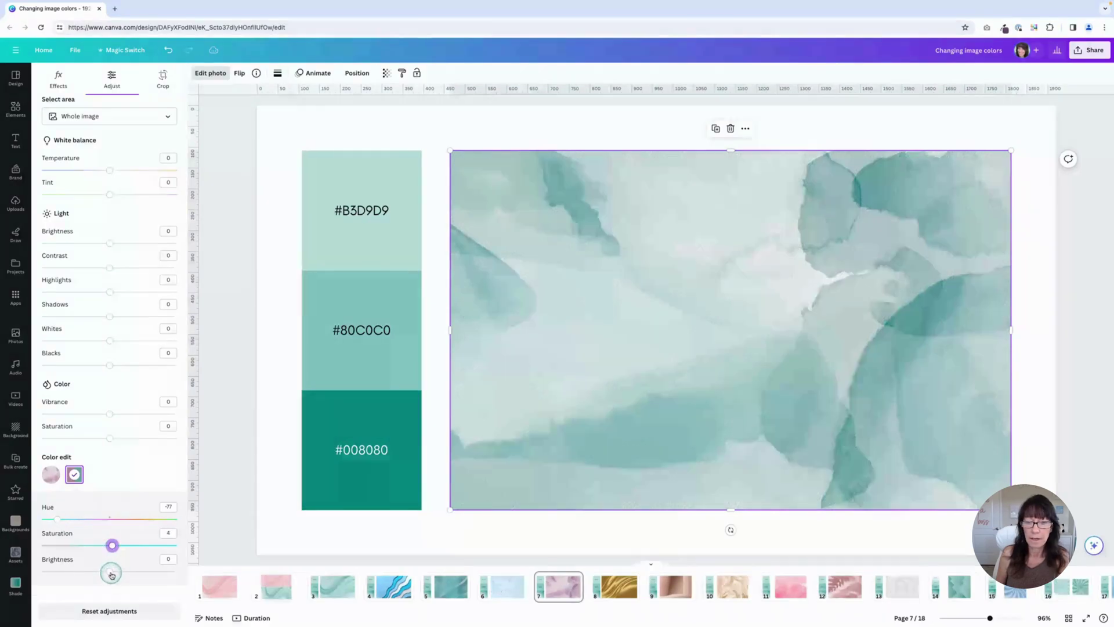
drag(110, 573, 107, 573)
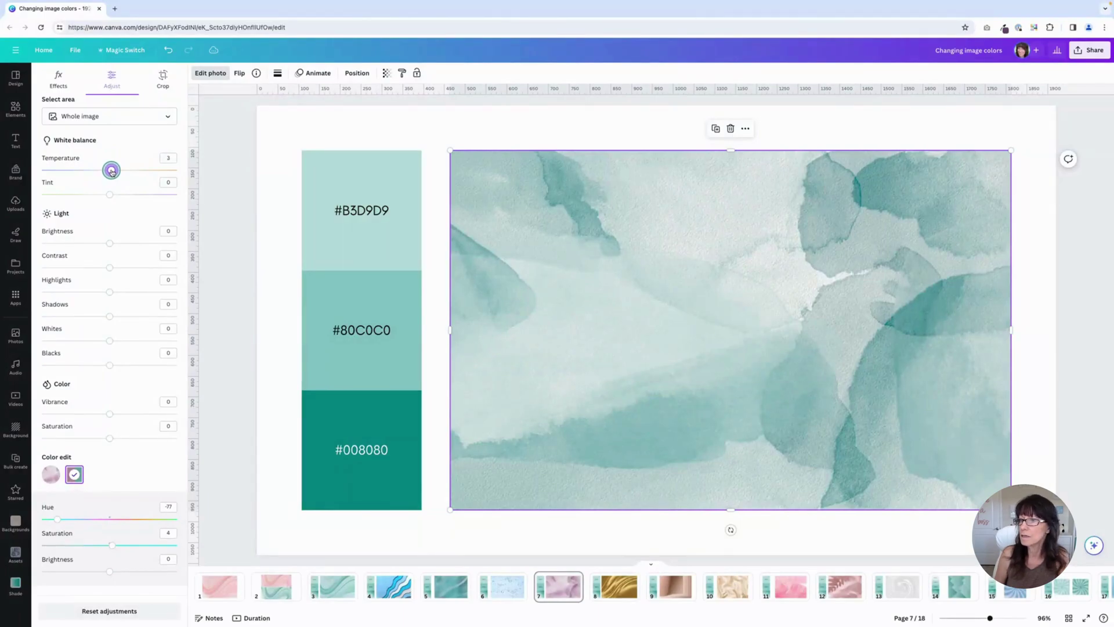
click(274, 311)
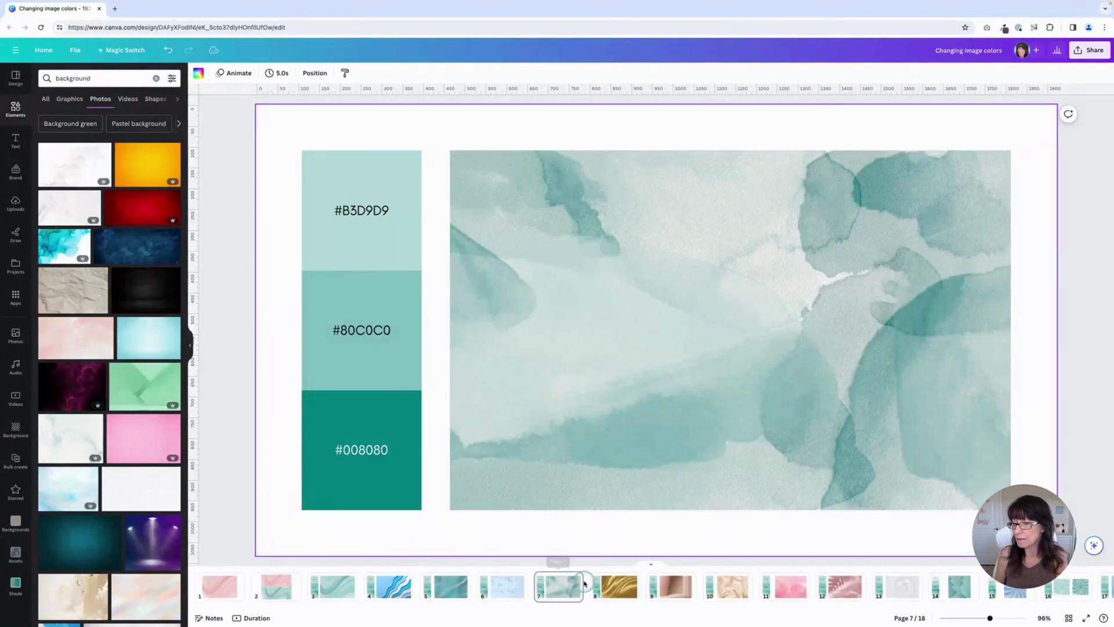
Step: Open the gold photo on page 8 in the Adjust settings and set the Hue of its gold Color edit swatch to 59
click(620, 591)
click(617, 380)
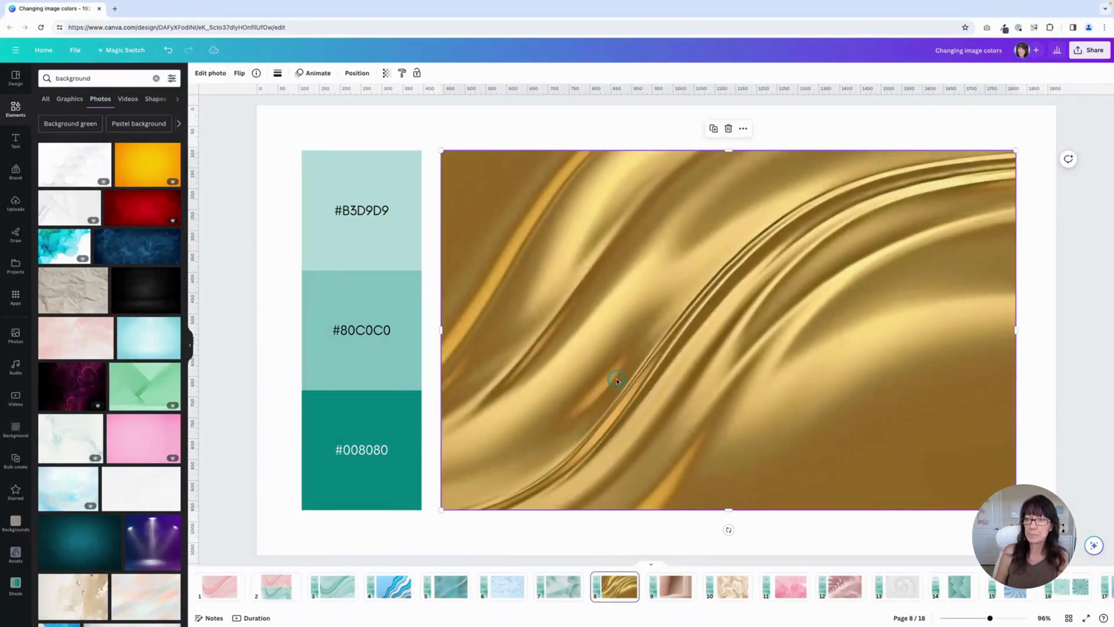
click(210, 73)
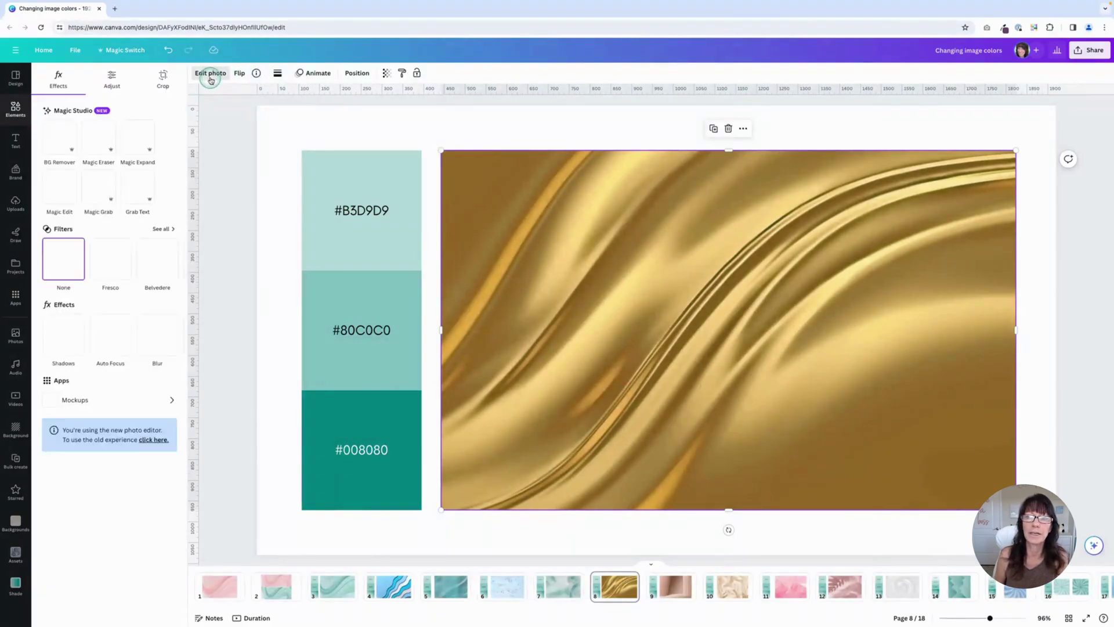
click(119, 82)
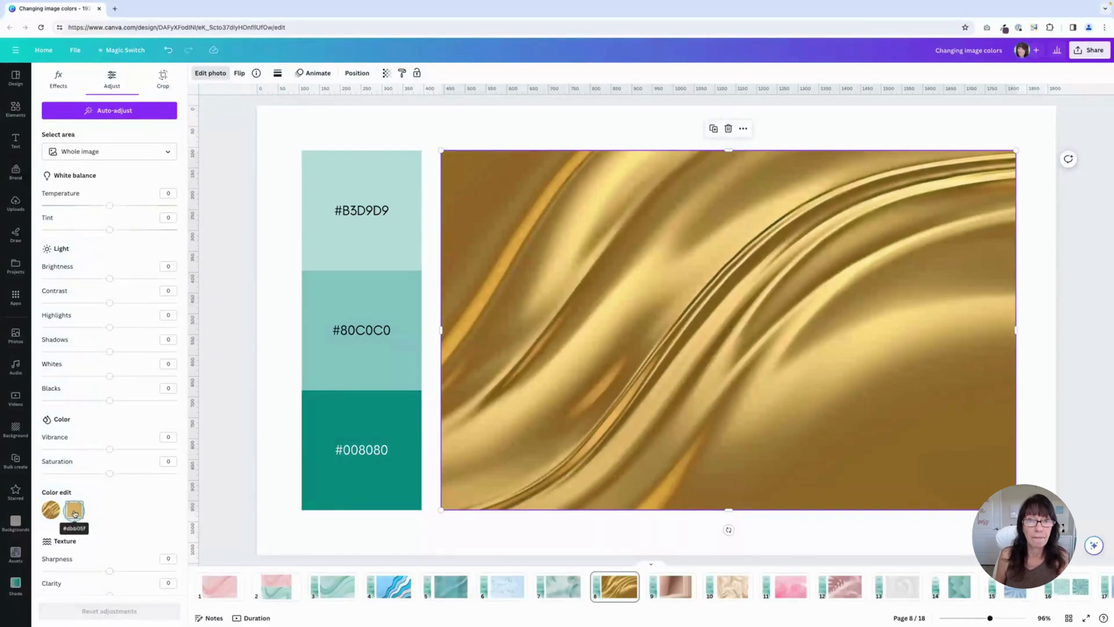
click(74, 511)
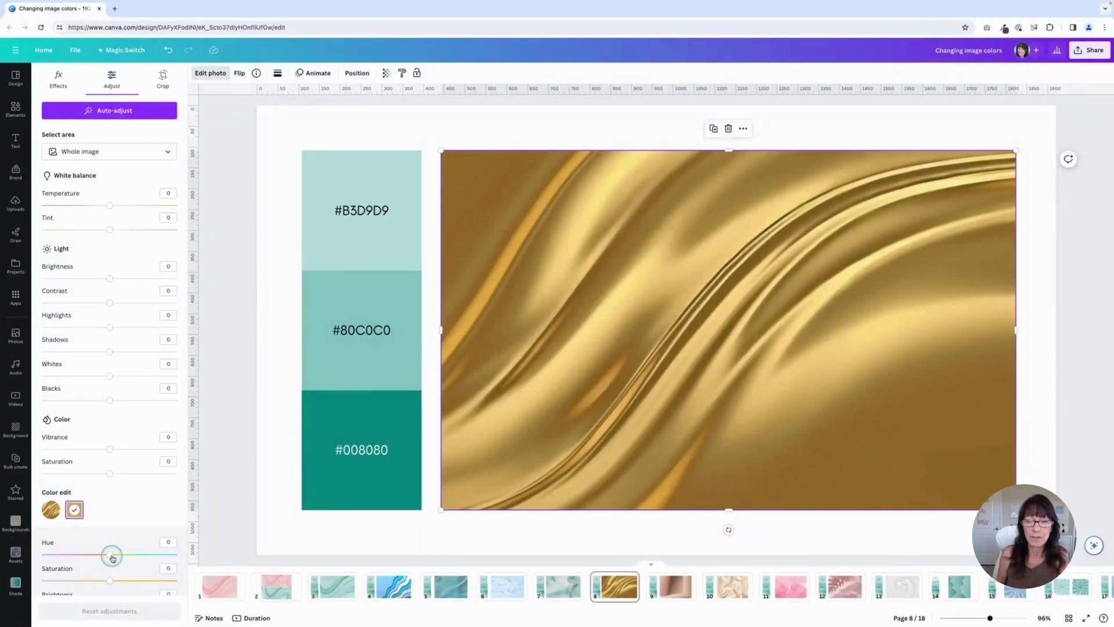
drag(112, 557, 148, 555)
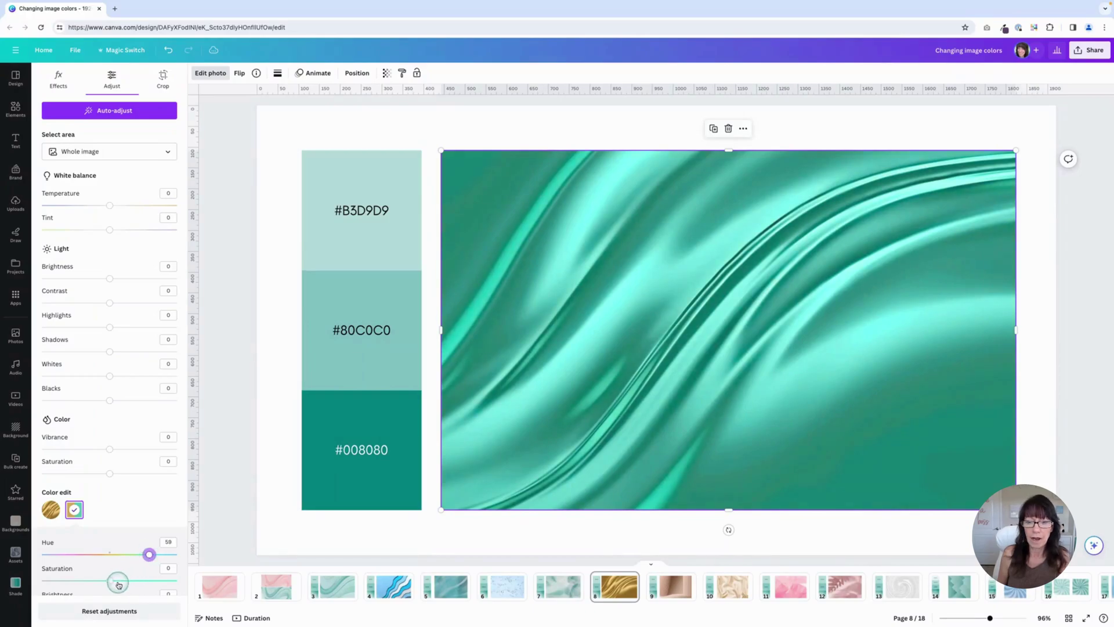
Step: Set the gold photo's Color edit Brightness to -15 and Saturation to -27, and deselect the photo
scroll(114, 540, down, 3)
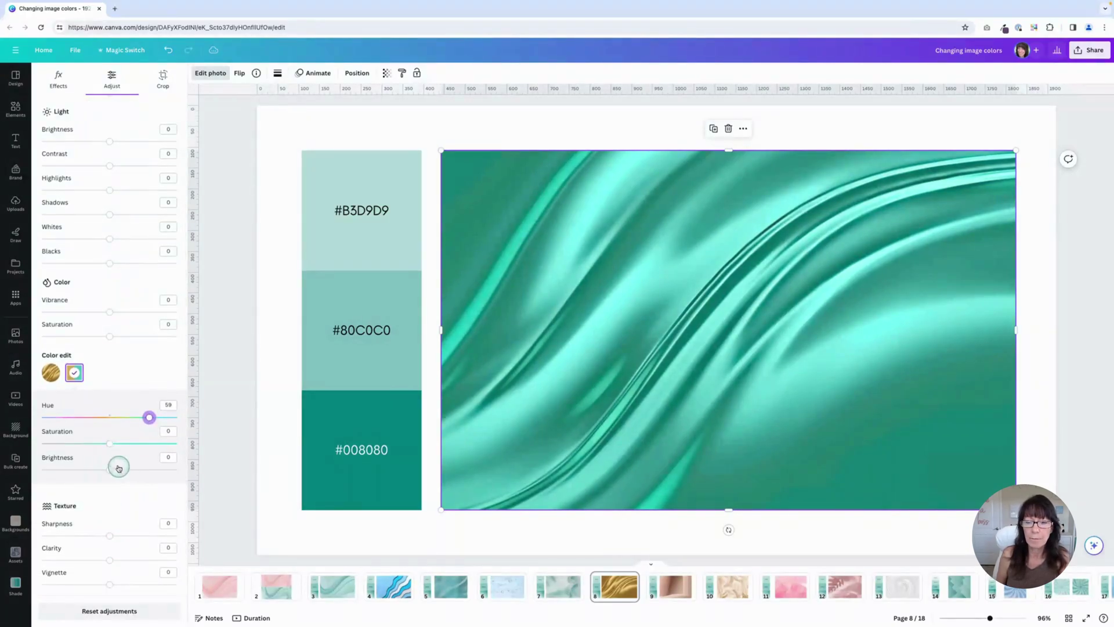
click(109, 471)
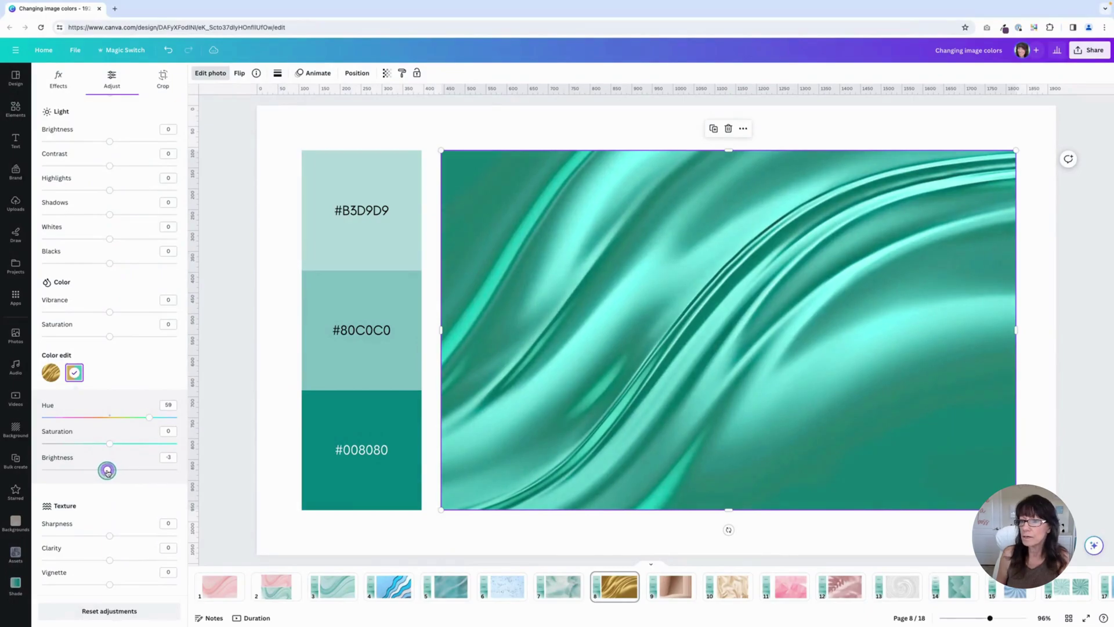
drag(105, 471, 100, 470)
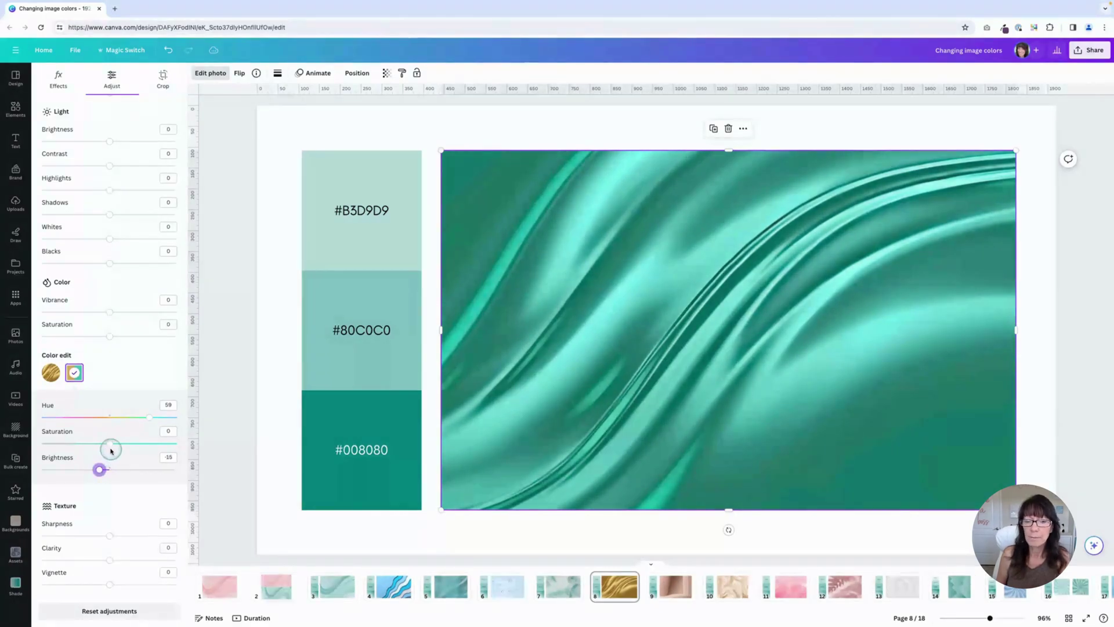
click(109, 445)
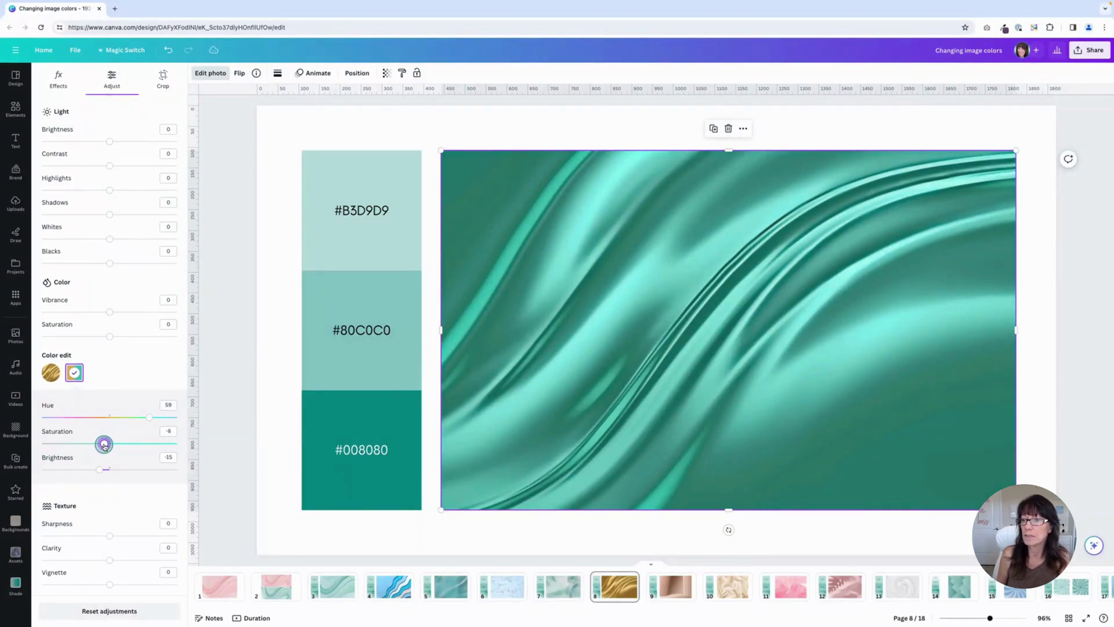
drag(97, 446, 95, 445)
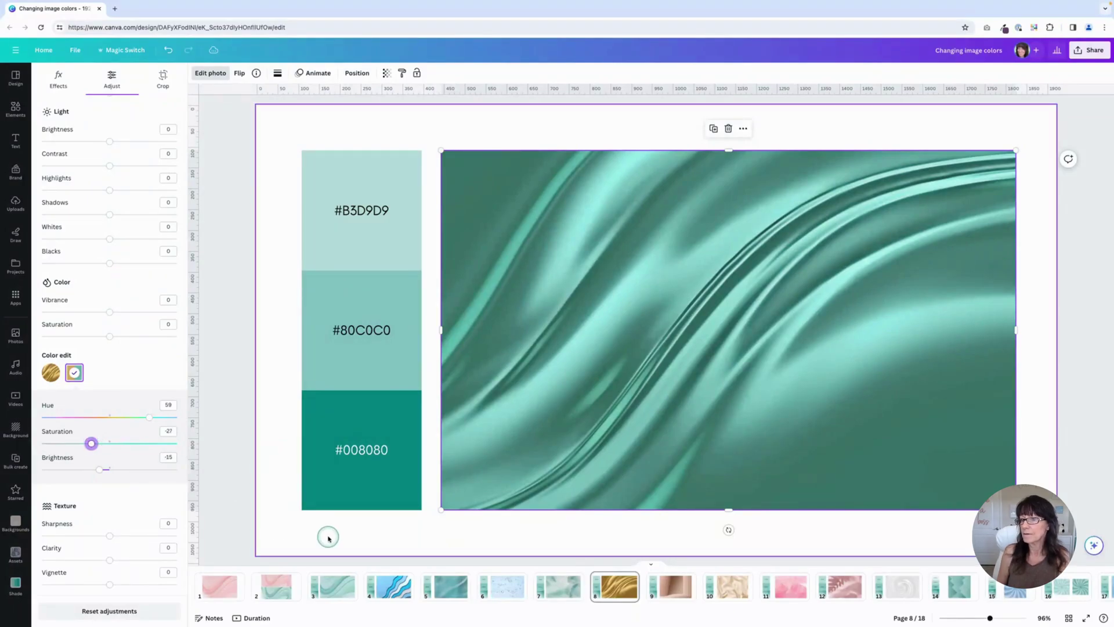
click(287, 509)
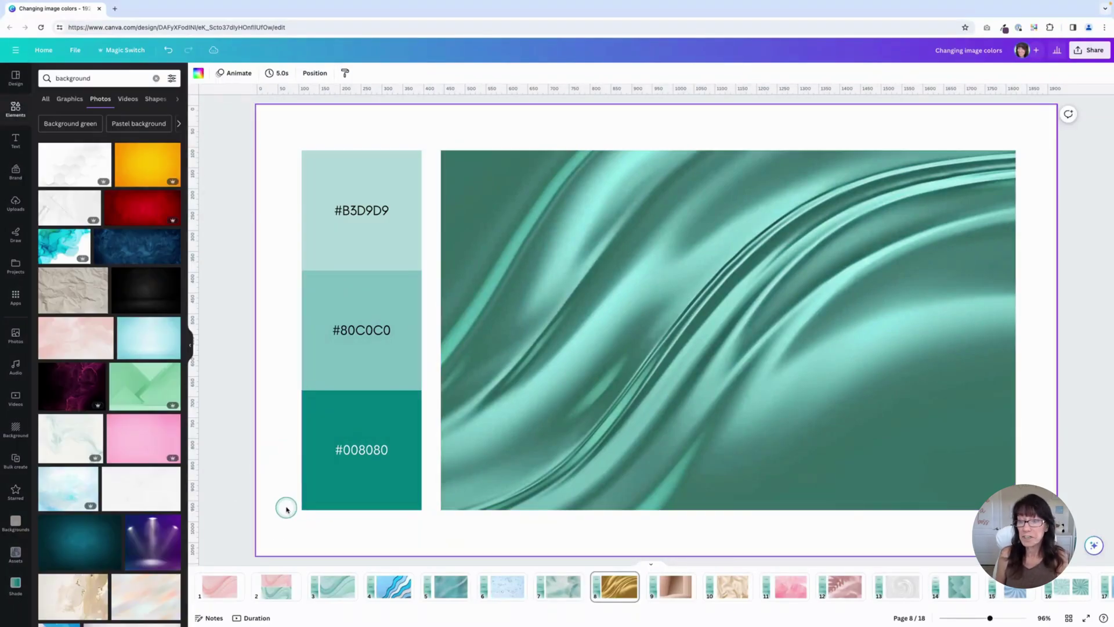
Step: Go to page 9 and open the beige fluted column photo for editing
click(674, 588)
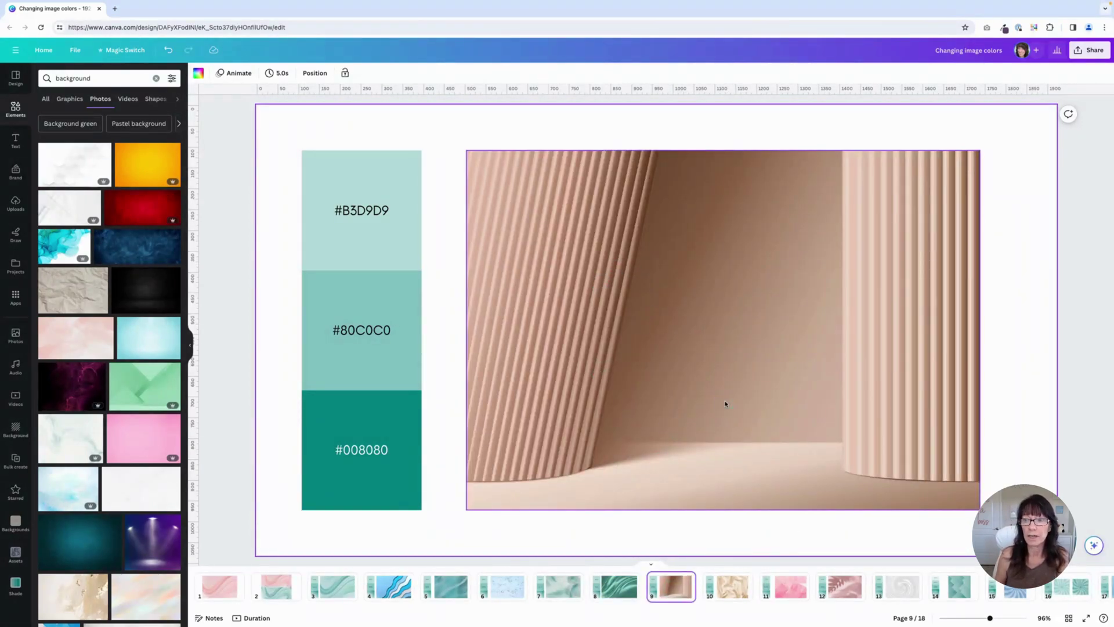
click(716, 391)
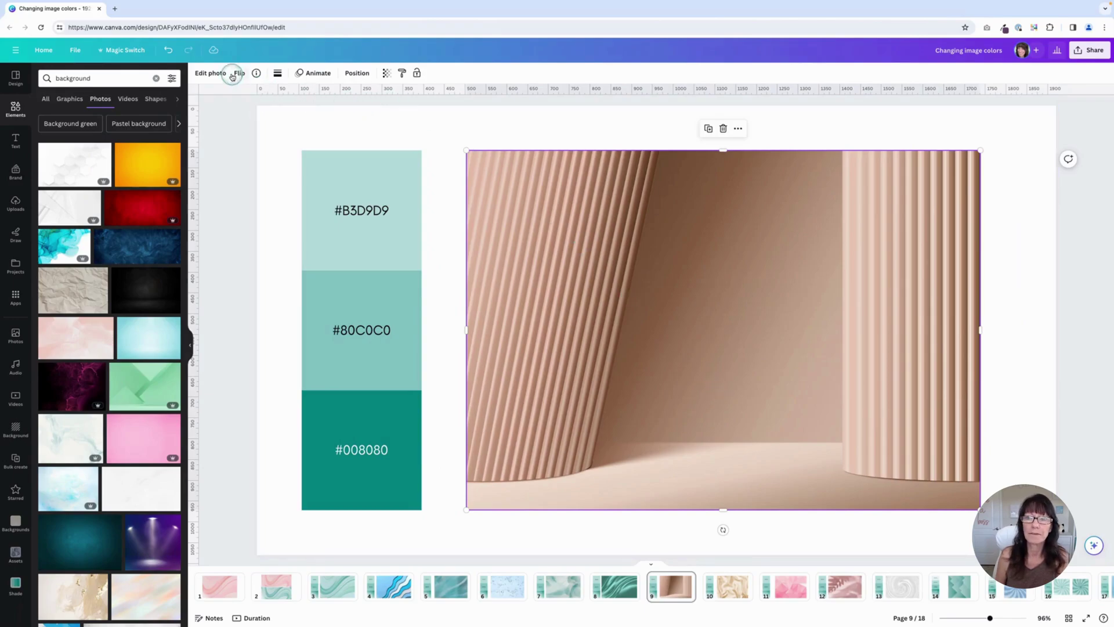
click(210, 73)
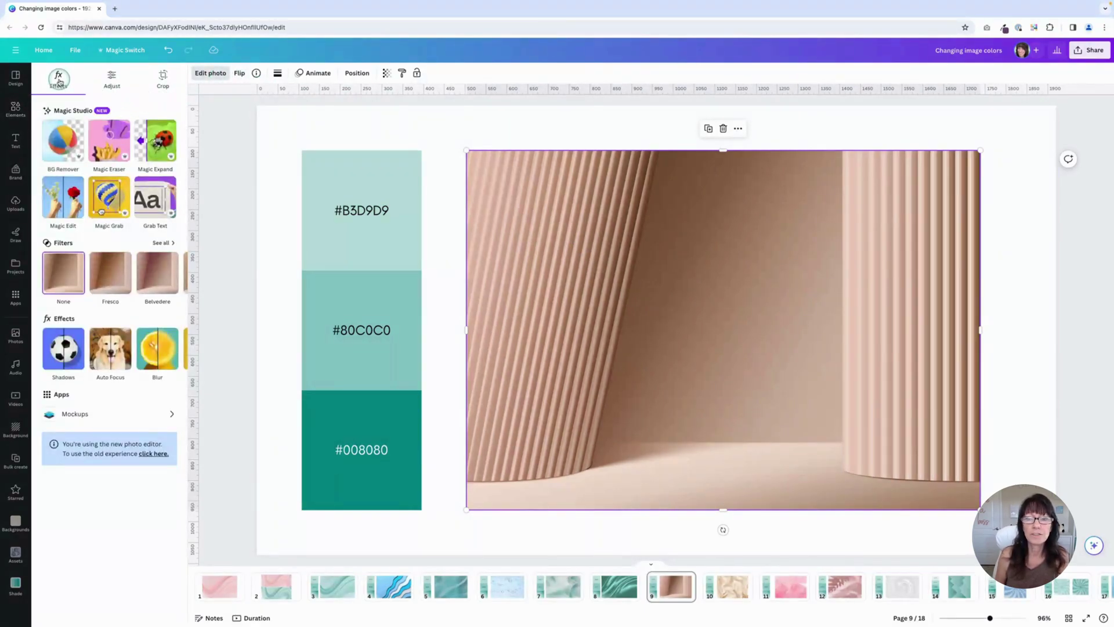
Step: Try different filters on the column photo, including Sangri from the Warm group and Ink from the Mono group
click(159, 243)
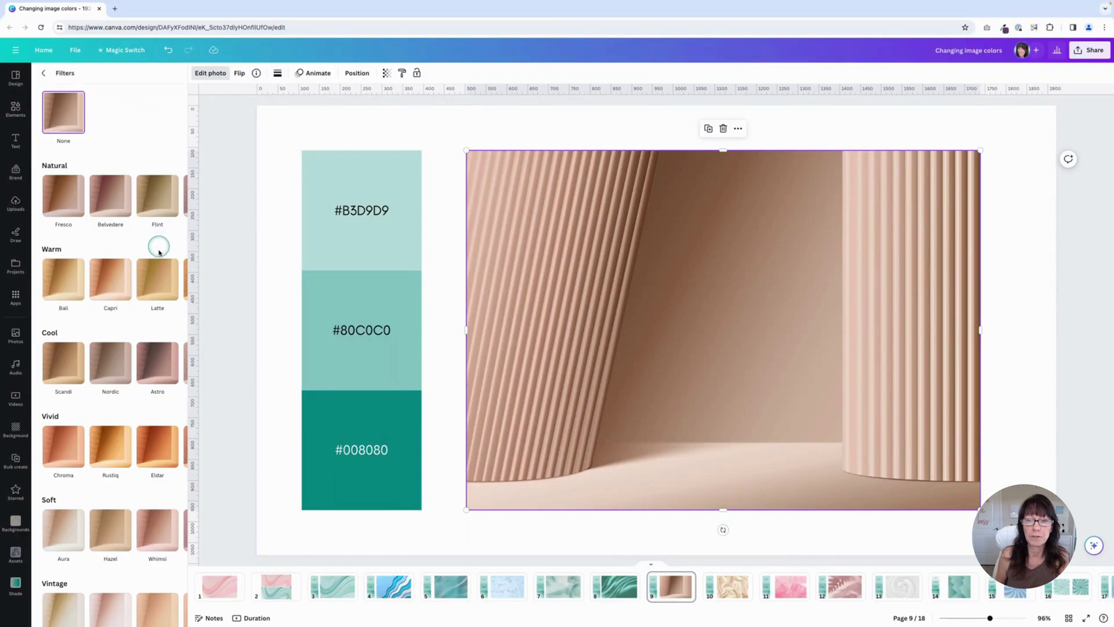
click(75, 273)
click(99, 277)
click(137, 286)
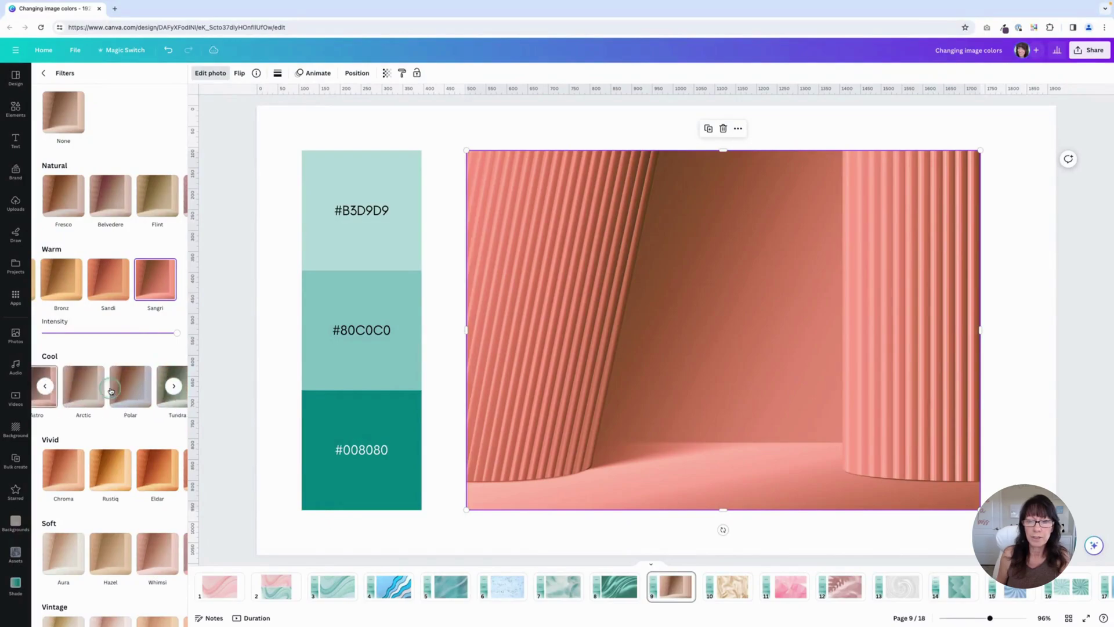
click(163, 388)
scroll(164, 388, left, 5)
scroll(107, 395, down, 4)
click(139, 507)
click(109, 482)
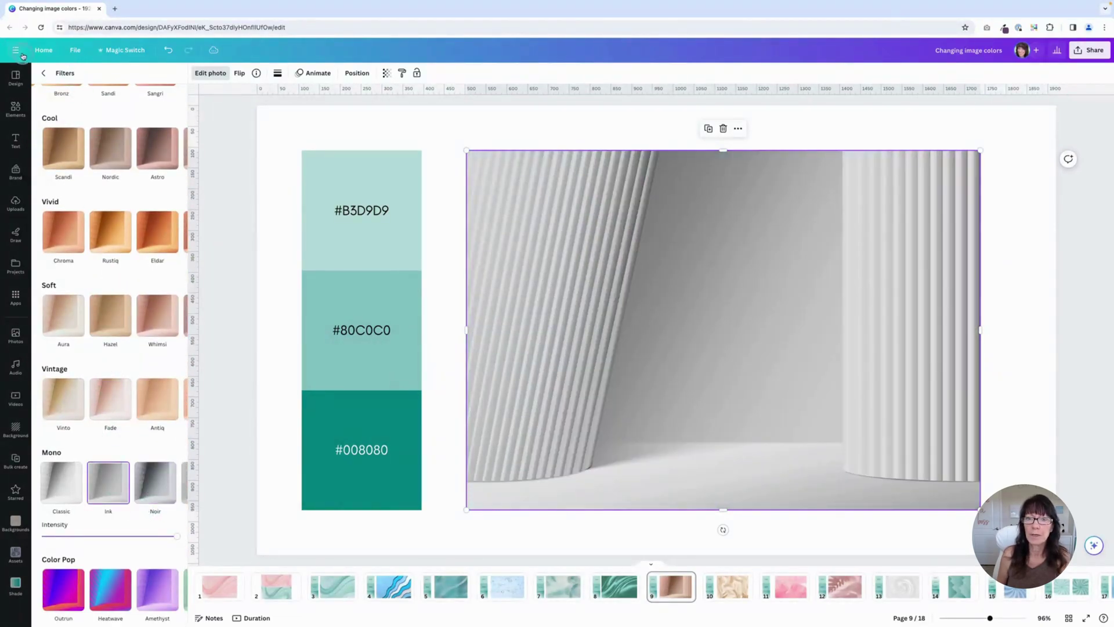
Step: Try shifting the Hue of the brown Color edit swatch on the Ink-filtered column photo, leaving it at 4
click(44, 74)
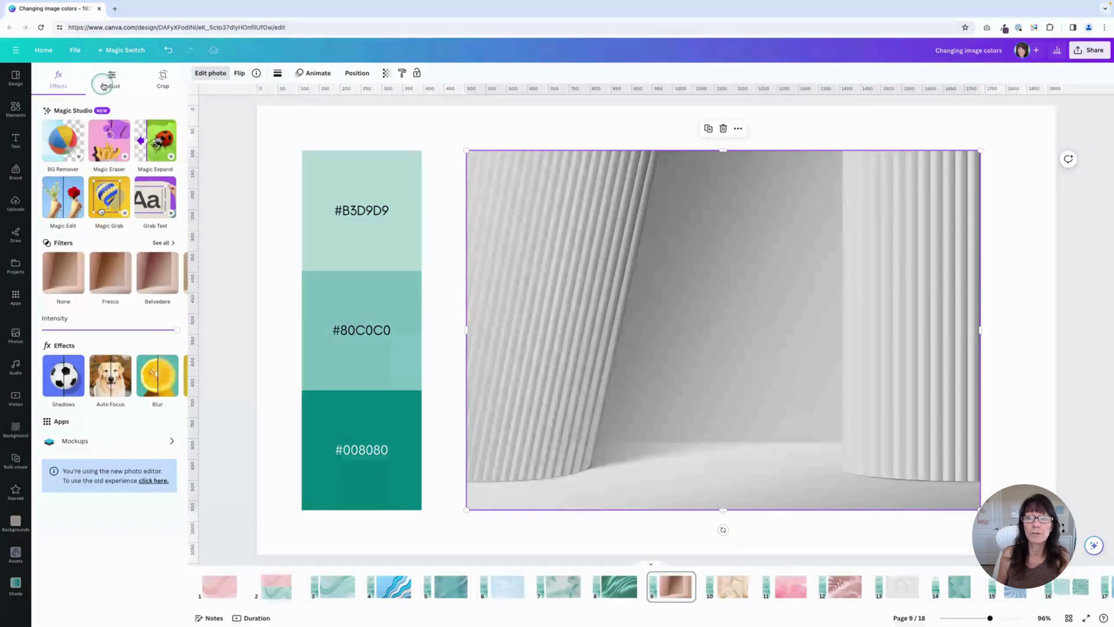
click(112, 78)
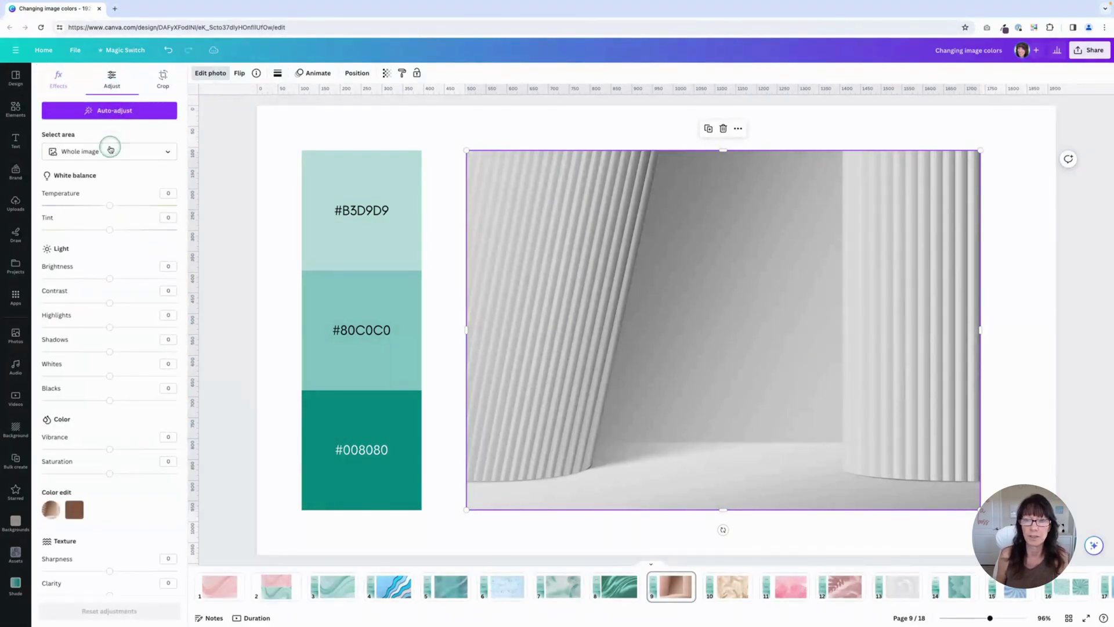
scroll(108, 159, down, 1)
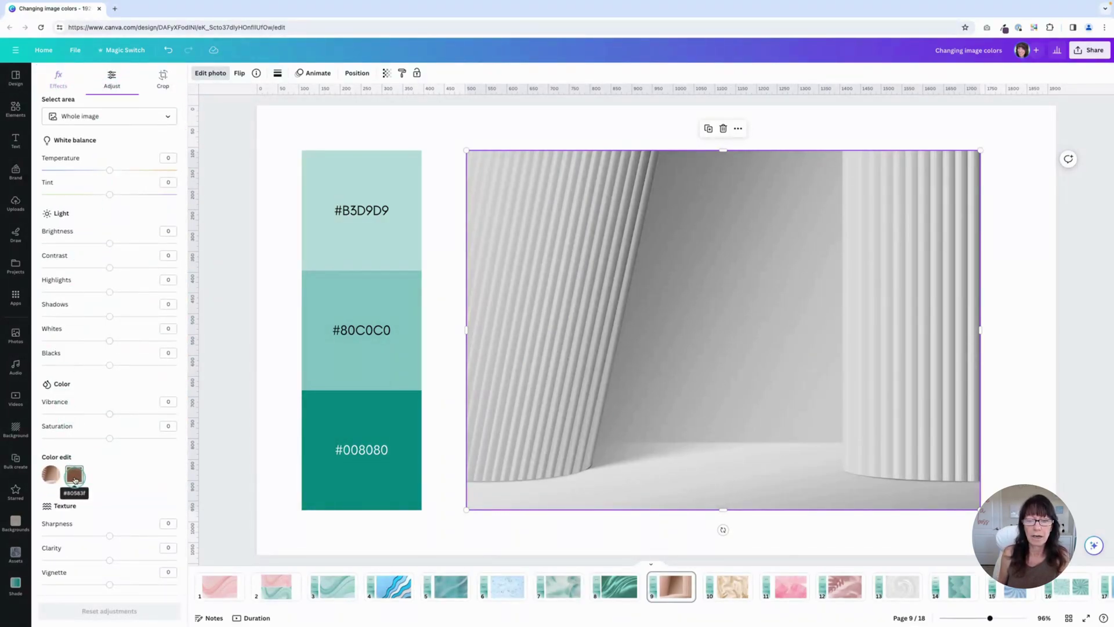
click(74, 476)
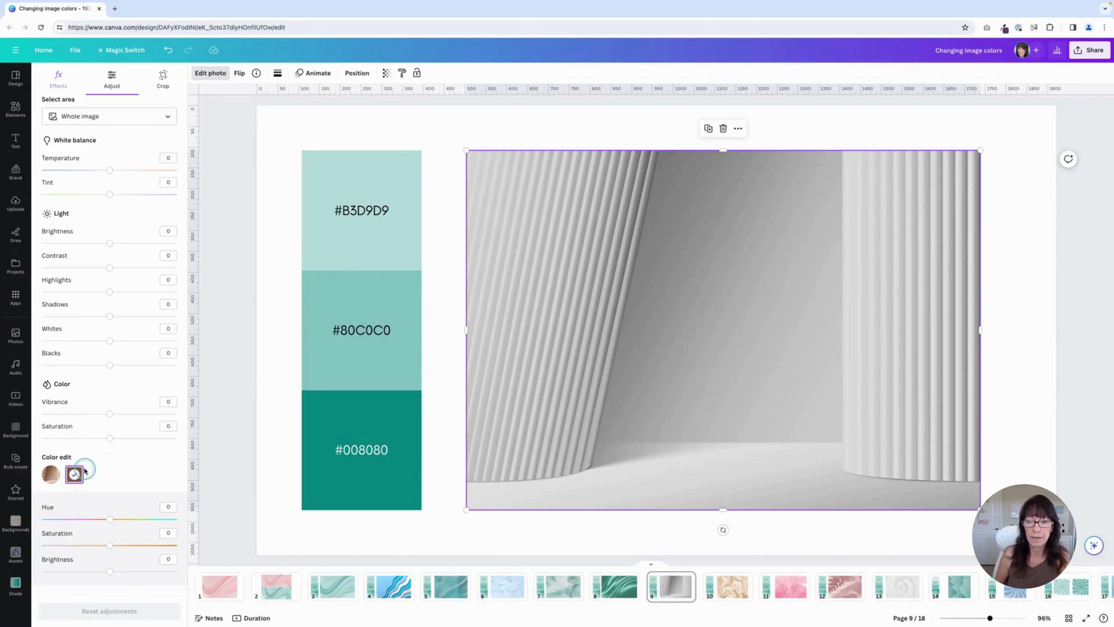
drag(111, 522, 160, 520)
click(112, 520)
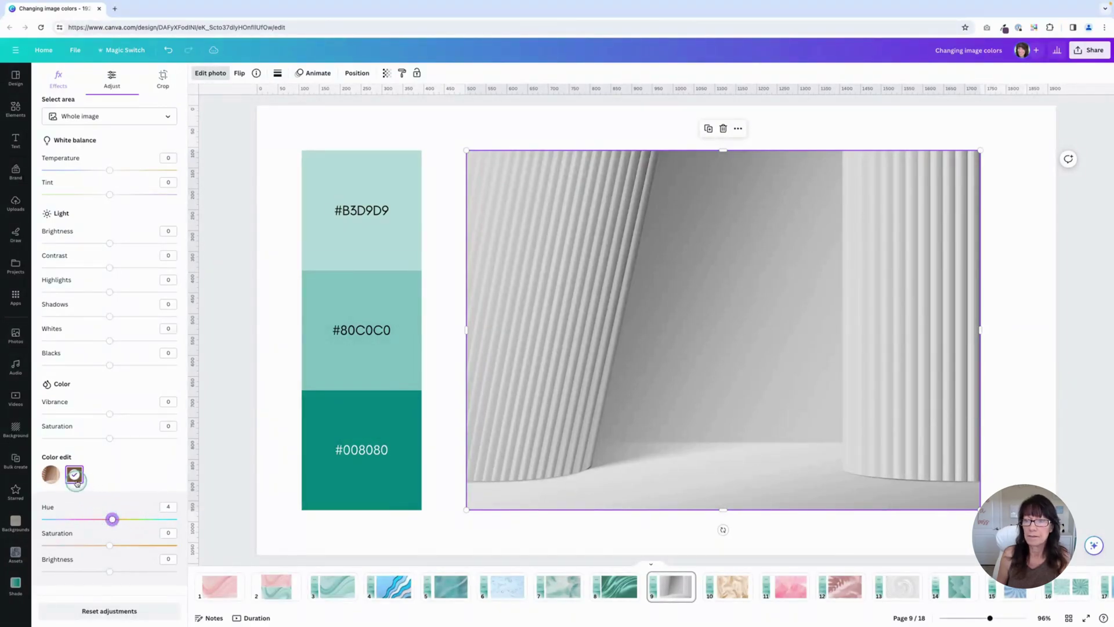
Step: Remove the Ink filter from the column photo by setting its filter to None
click(58, 77)
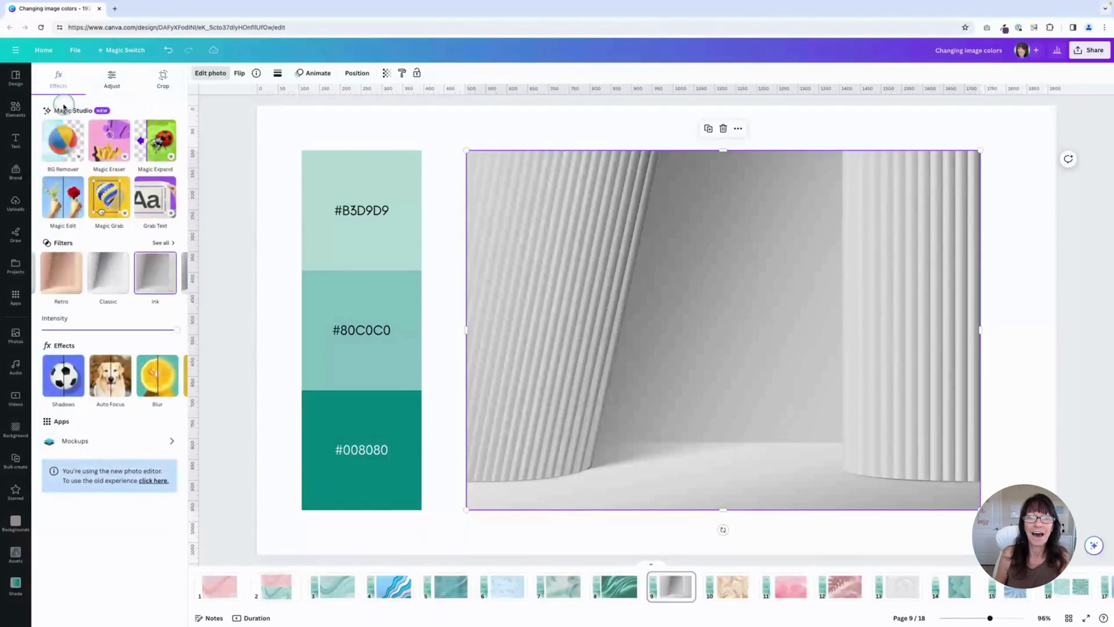
click(161, 243)
scroll(75, 152, up, 3)
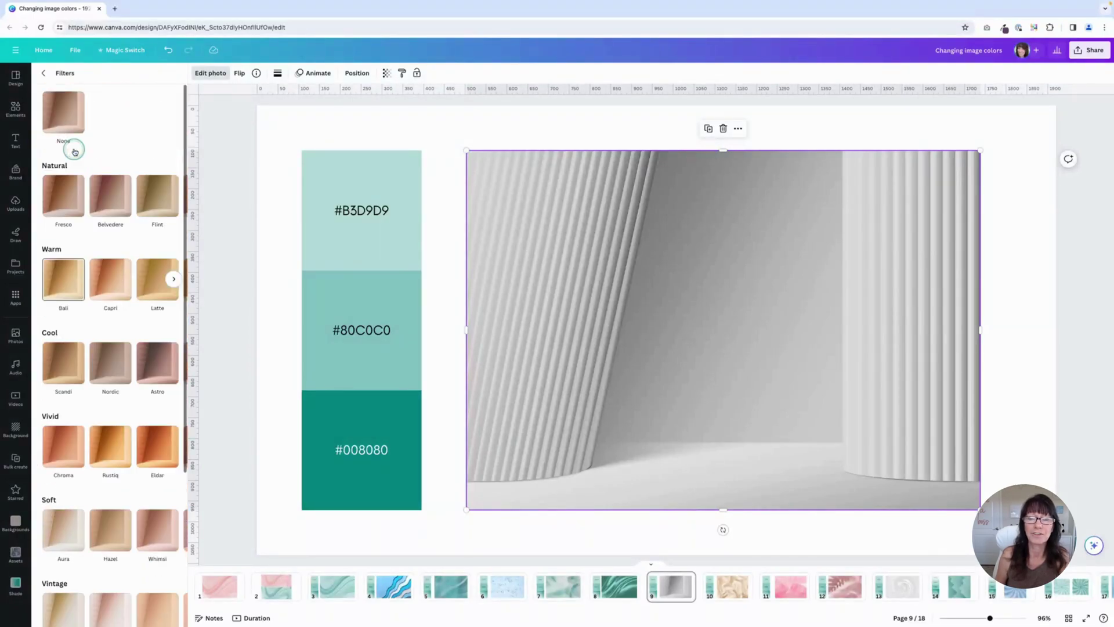
click(71, 109)
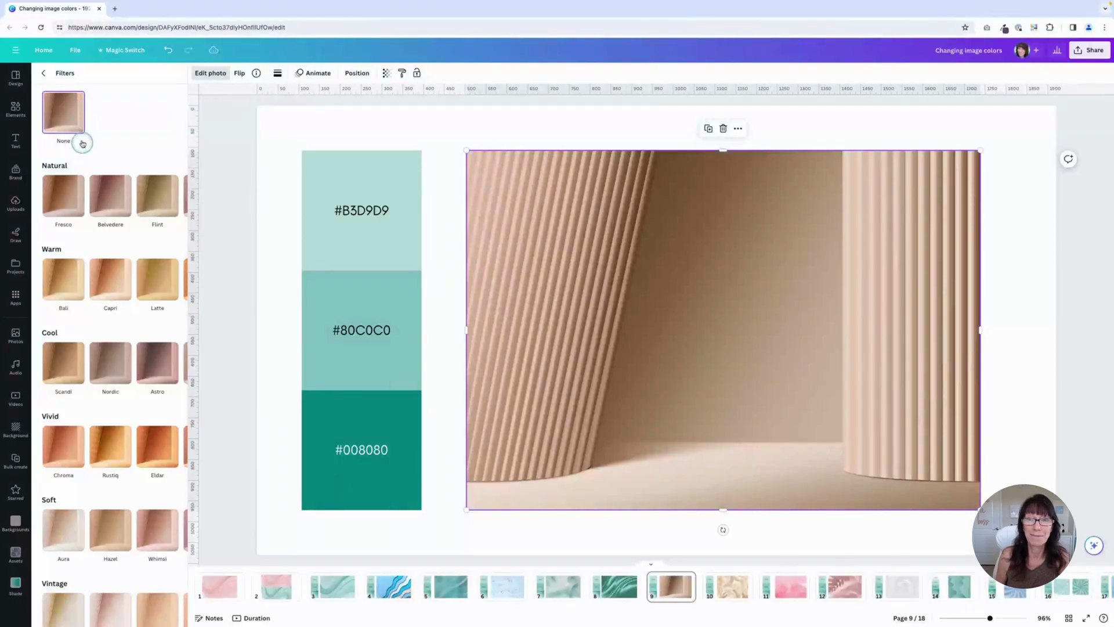
Step: In the column photo's Adjust settings, set the Hue of the brown Color edit swatch to 78
click(44, 73)
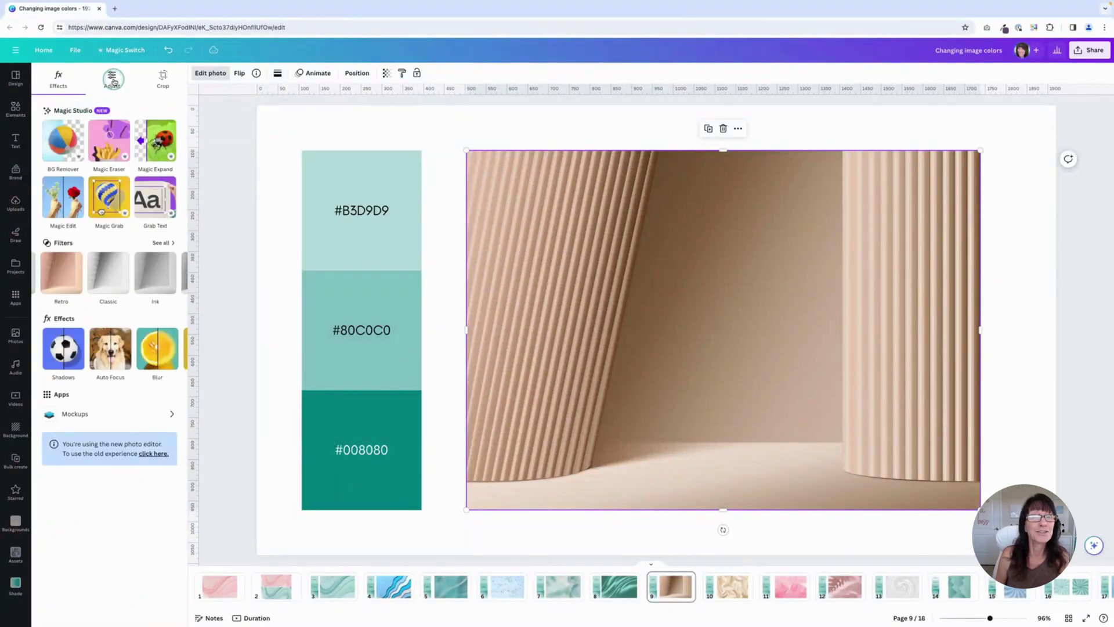
click(113, 79)
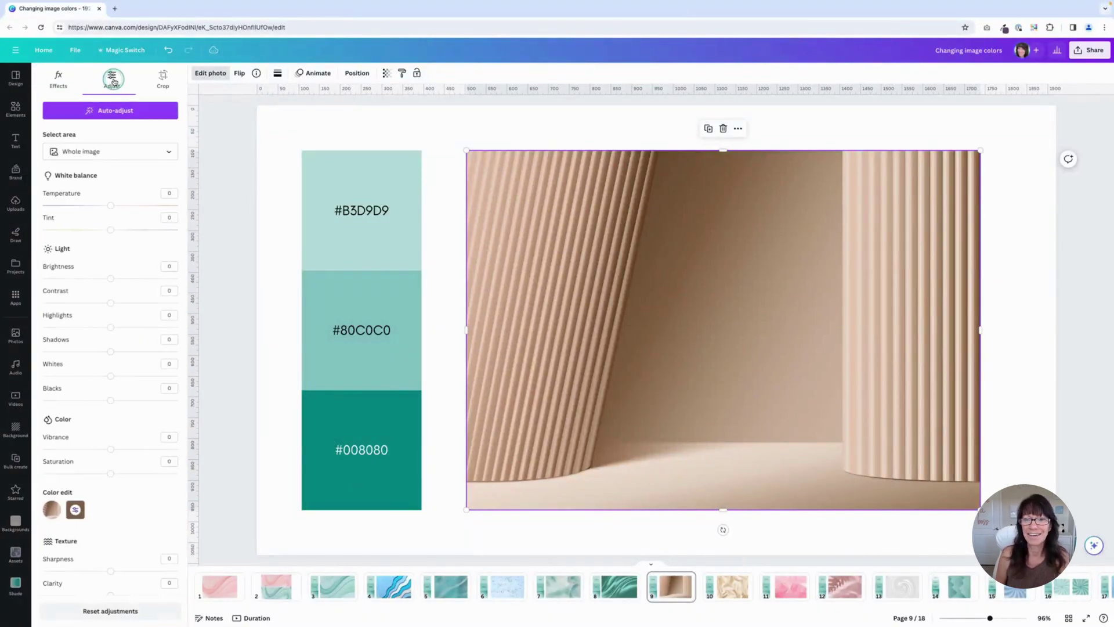
click(73, 511)
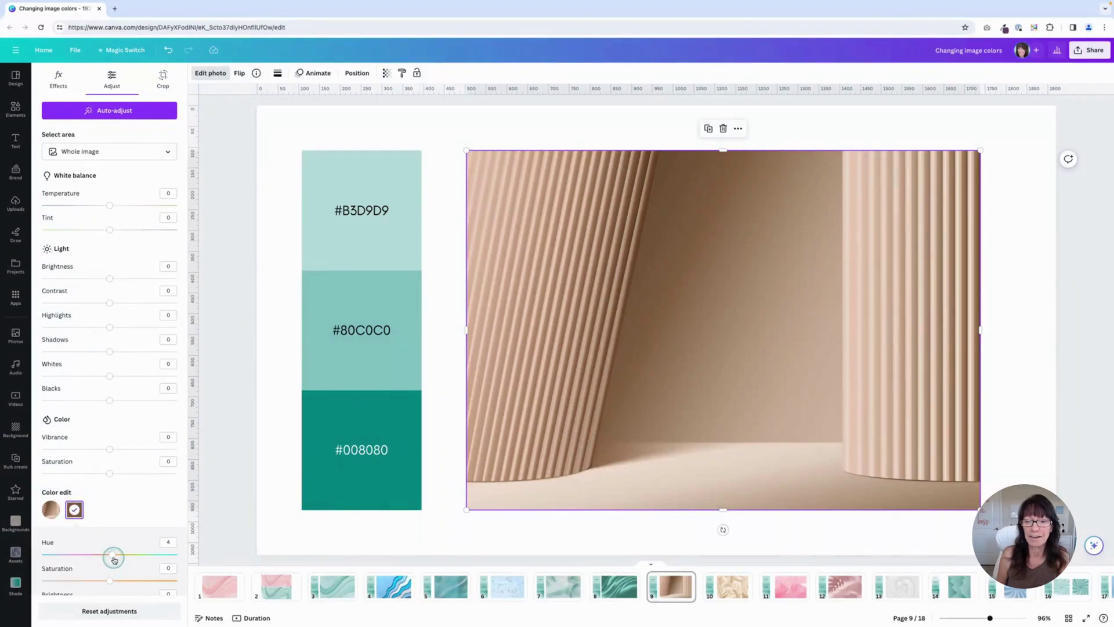
drag(112, 554, 149, 556)
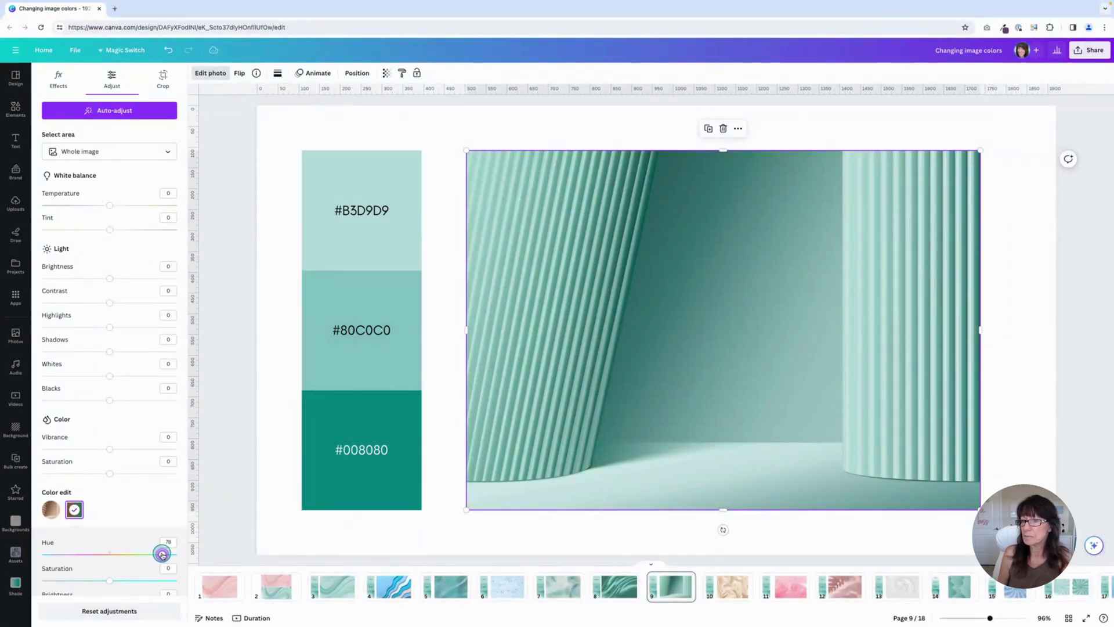
Step: Set the column photo's Color edit Brightness to -11, reduce its Saturation slightly, and deselect the photo
scroll(112, 530, down, 3)
drag(109, 463, 101, 471)
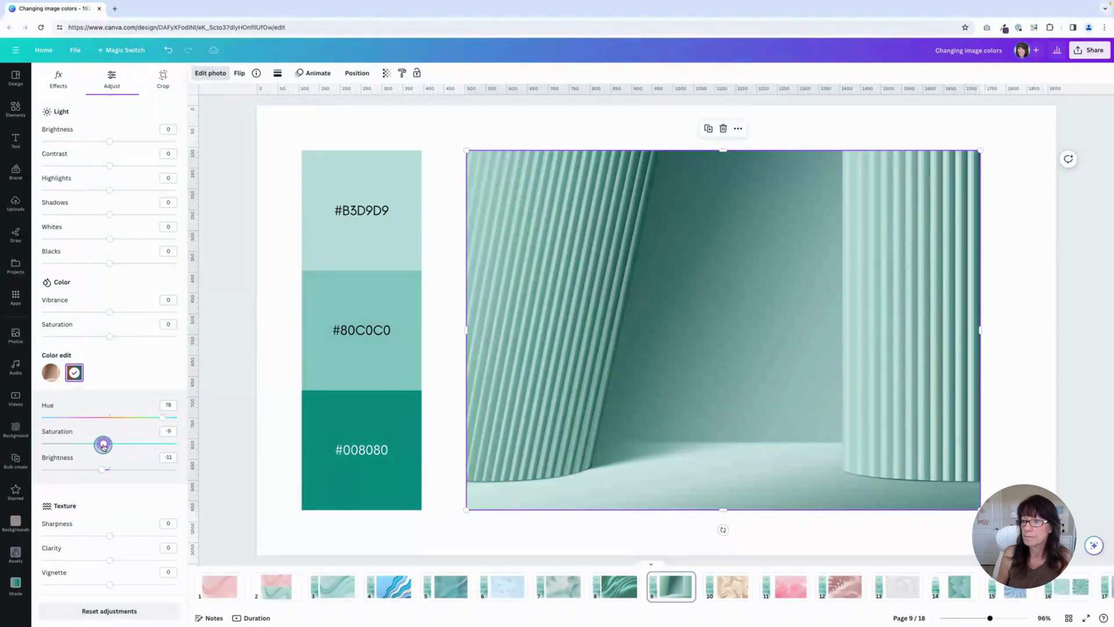
click(264, 462)
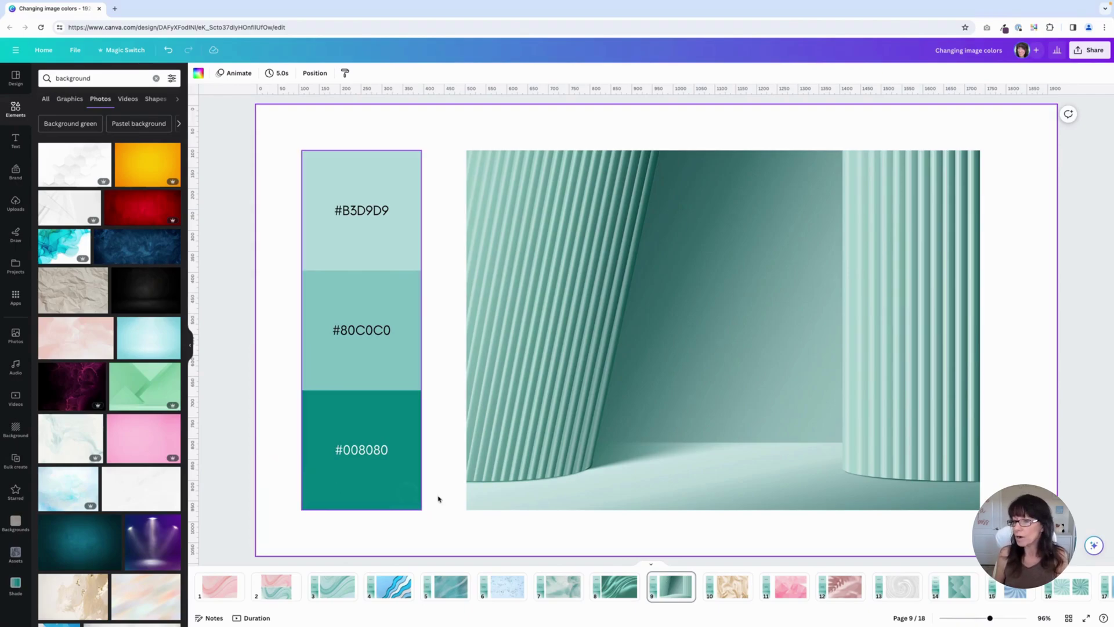
Step: Apply the Tundra filter from the Cool group to the gray swirl photo on page 13
click(899, 586)
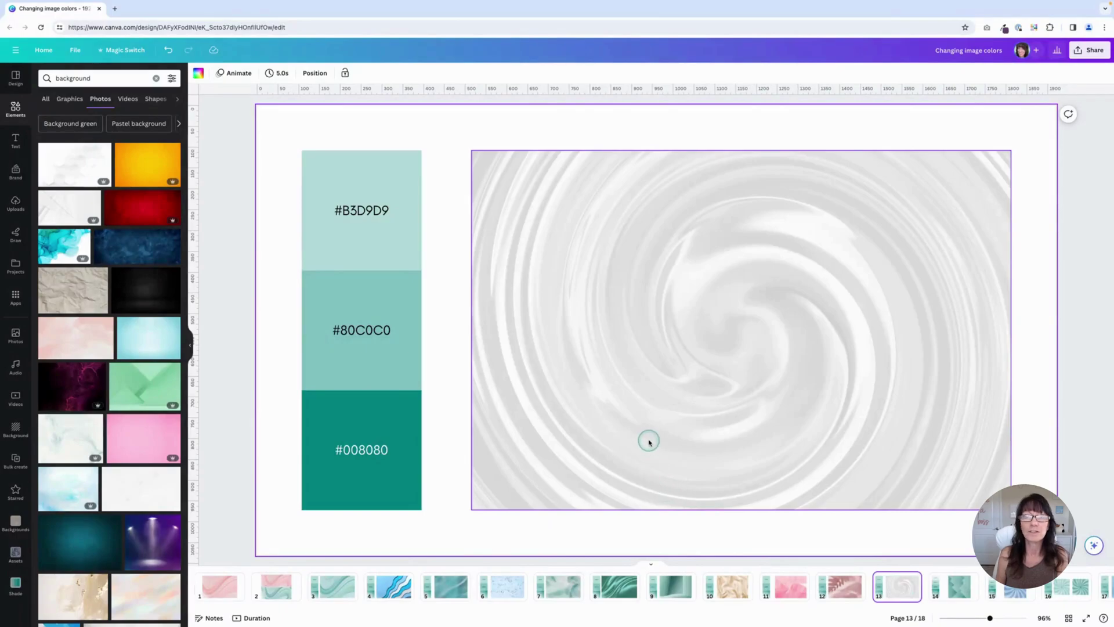
click(650, 446)
click(216, 75)
click(112, 80)
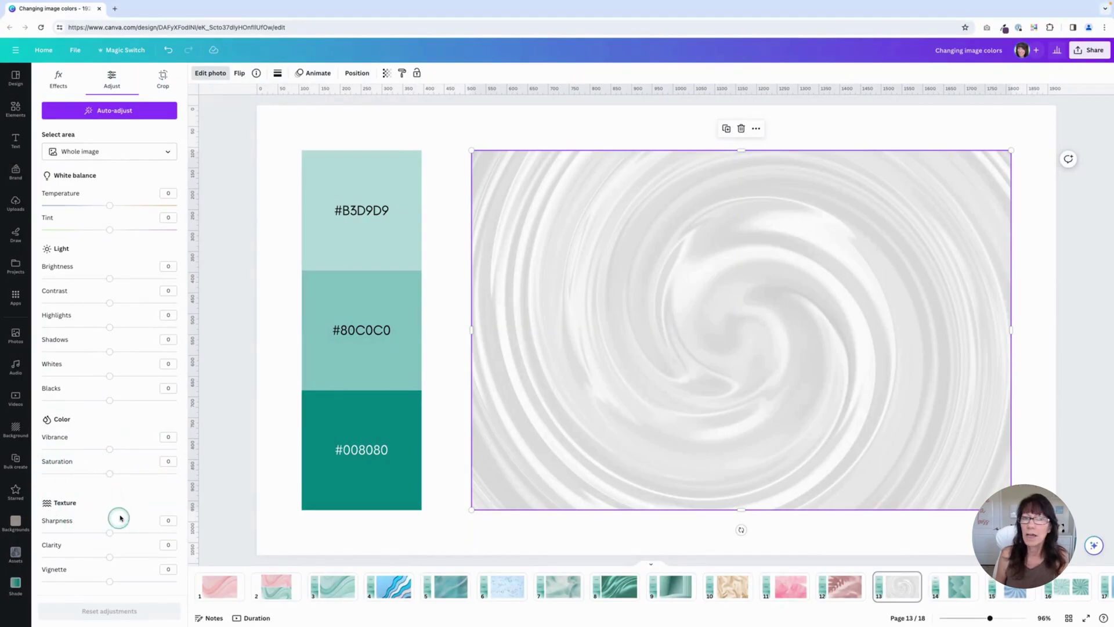
click(60, 80)
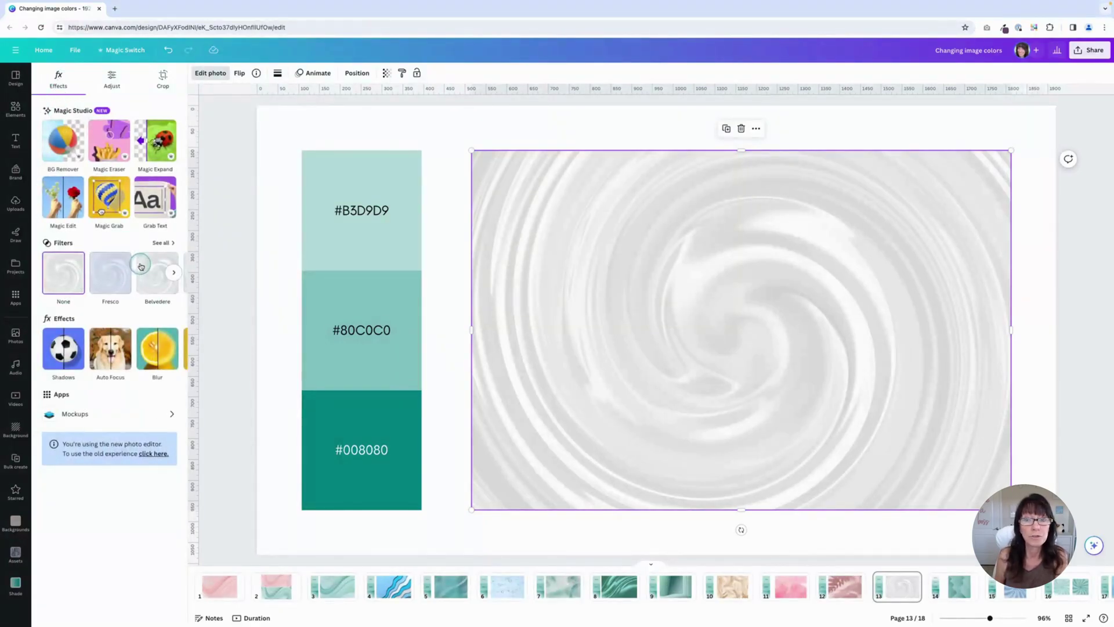
click(161, 243)
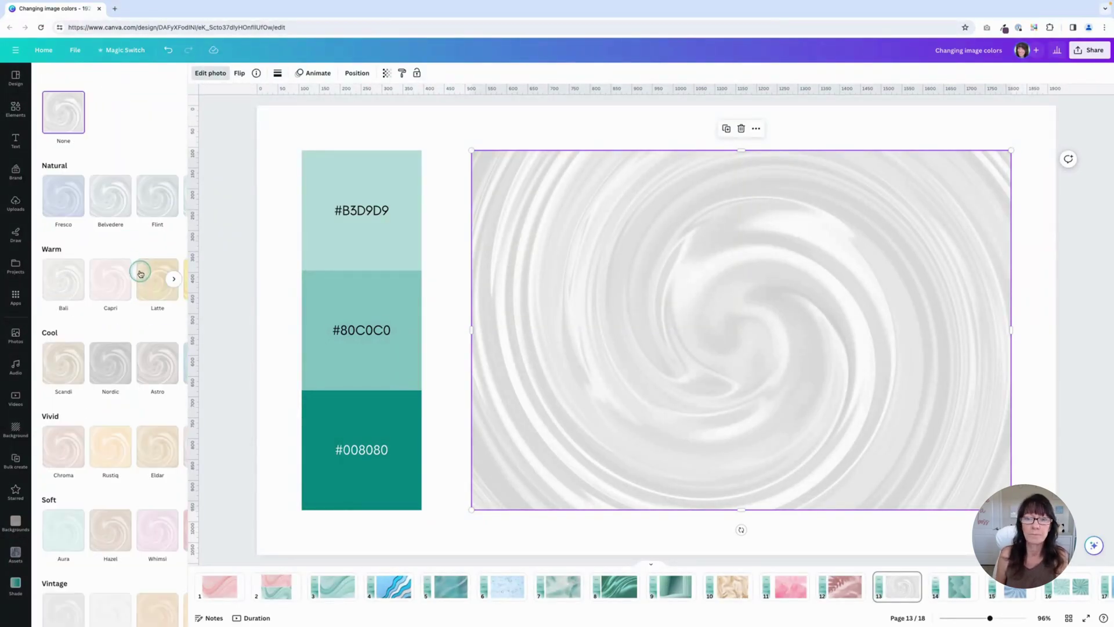
click(112, 287)
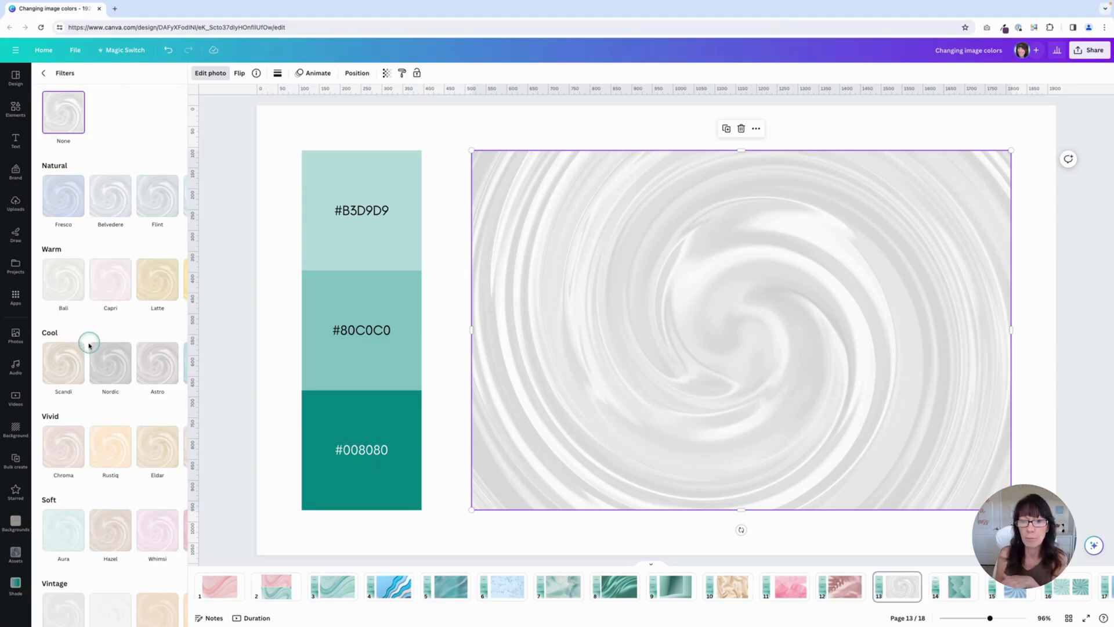
scroll(87, 357, right, 3)
scroll(86, 359, right, 1)
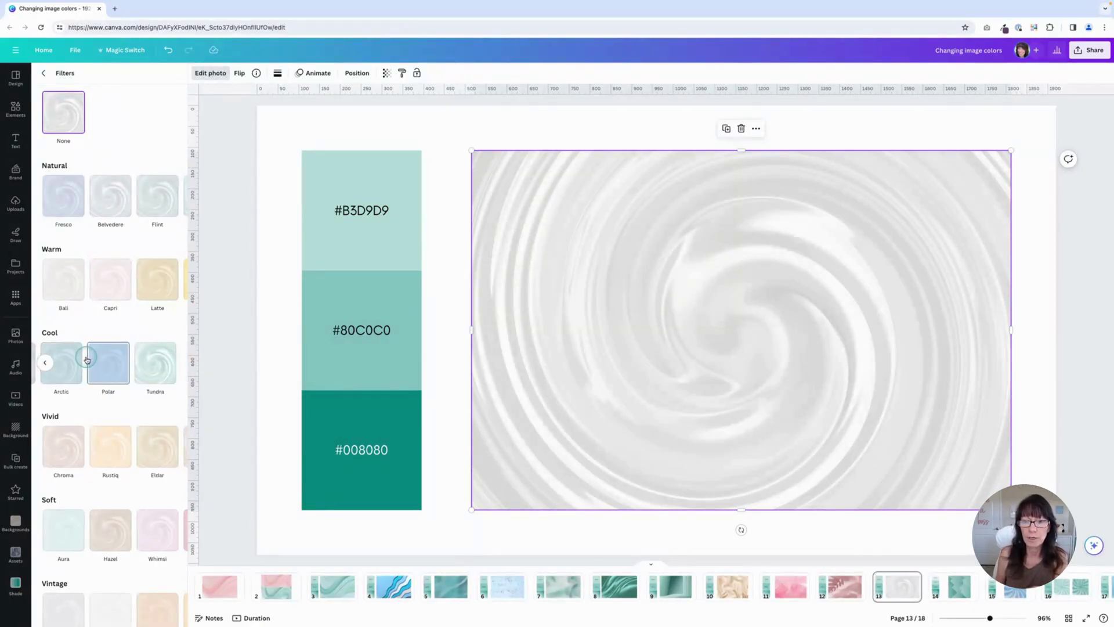
click(158, 369)
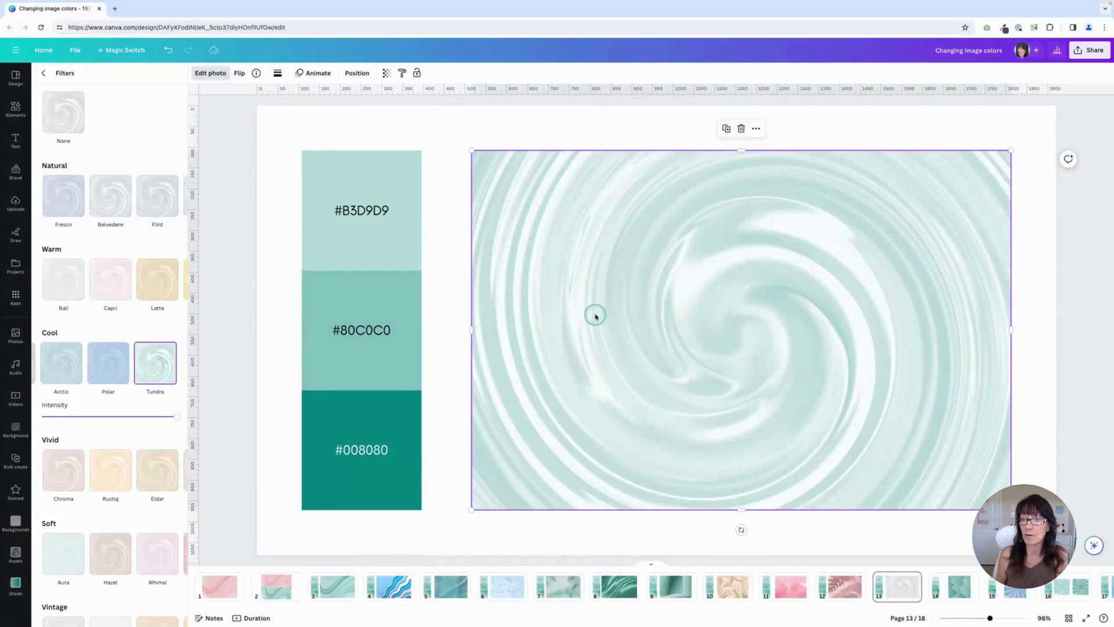
Step: Adjust the swirl photo to Brightness -16, Vibrance 8, Saturation 35, Tint -3 and Temperature -8, and deselect it
click(43, 75)
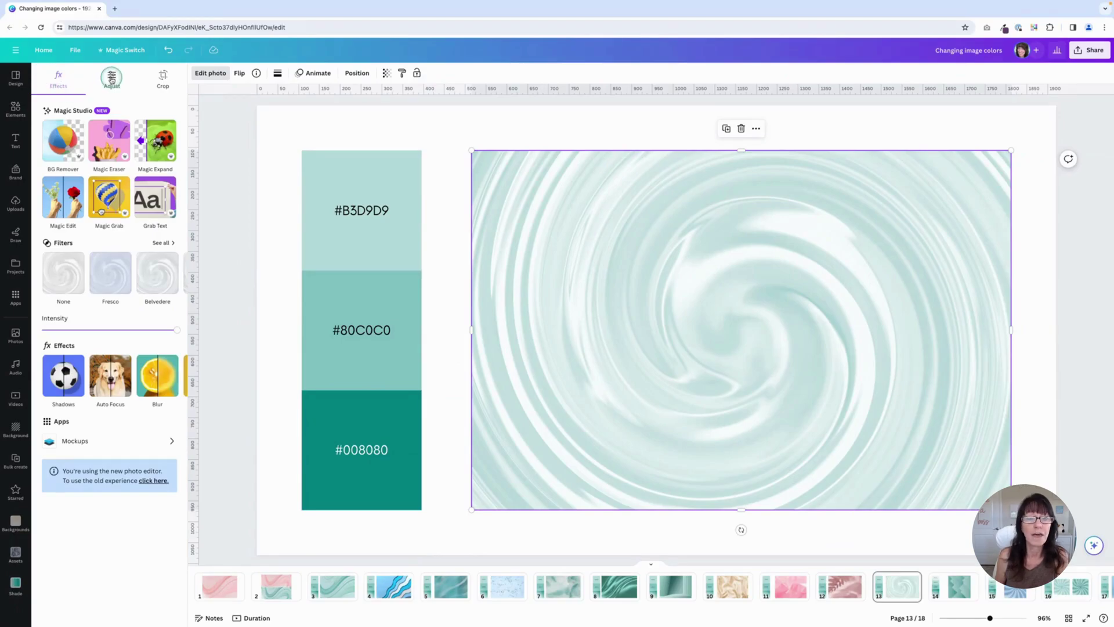
click(111, 78)
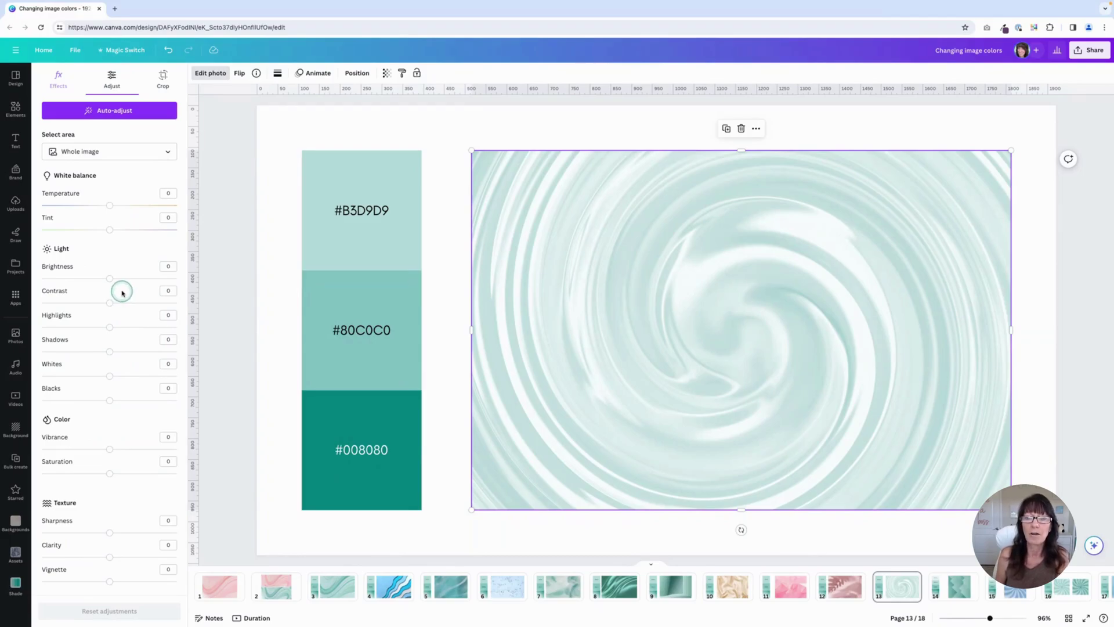
drag(109, 280, 104, 279)
drag(101, 278, 99, 279)
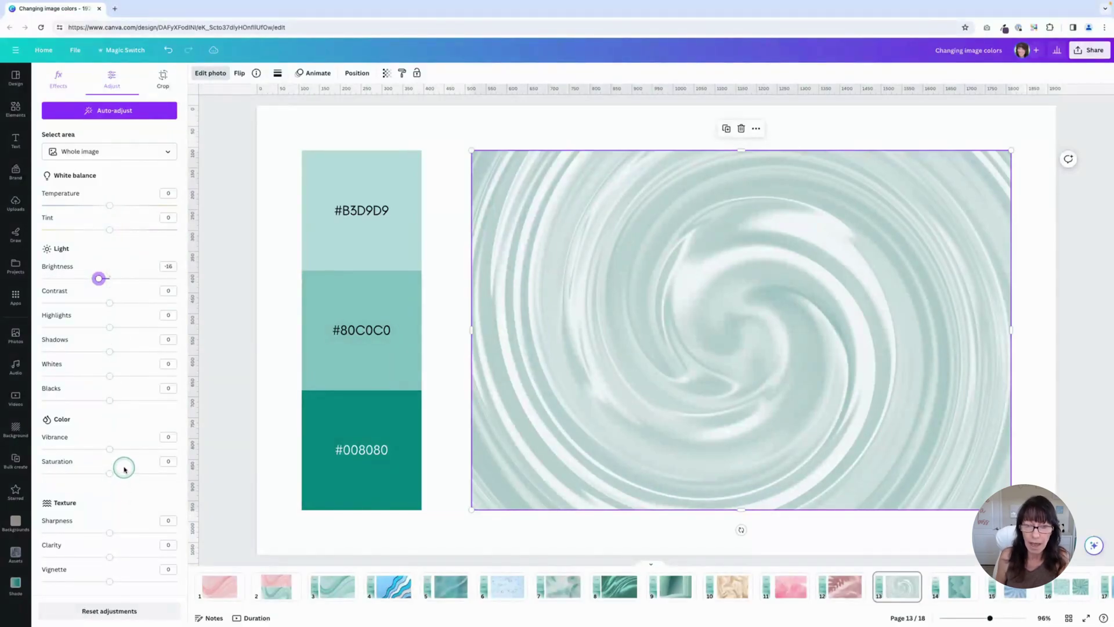
drag(110, 451, 133, 473)
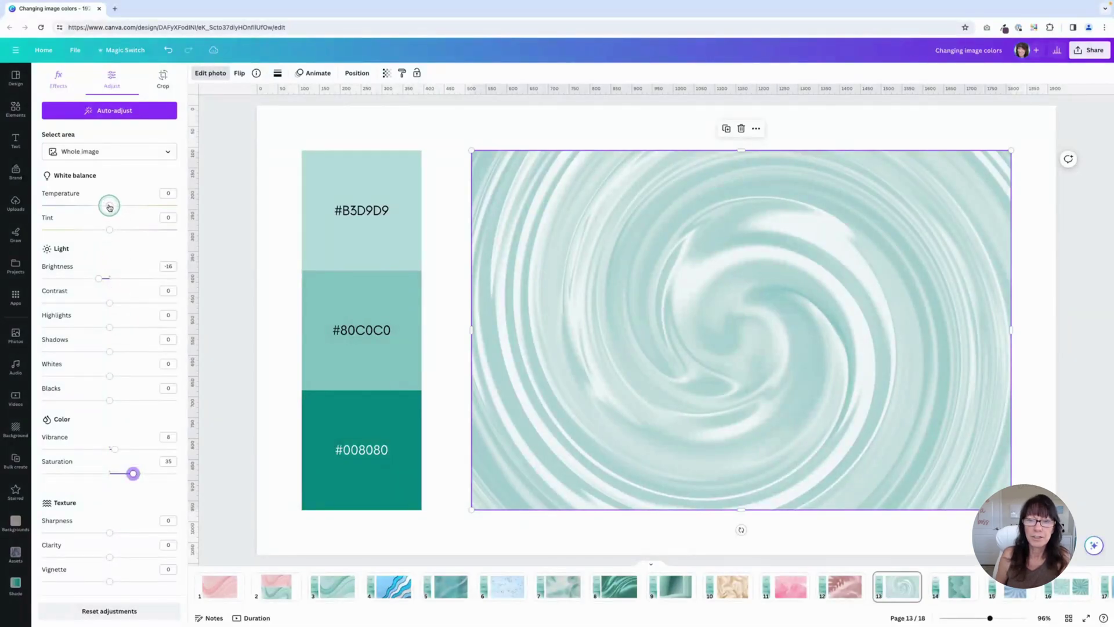
drag(109, 231, 104, 207)
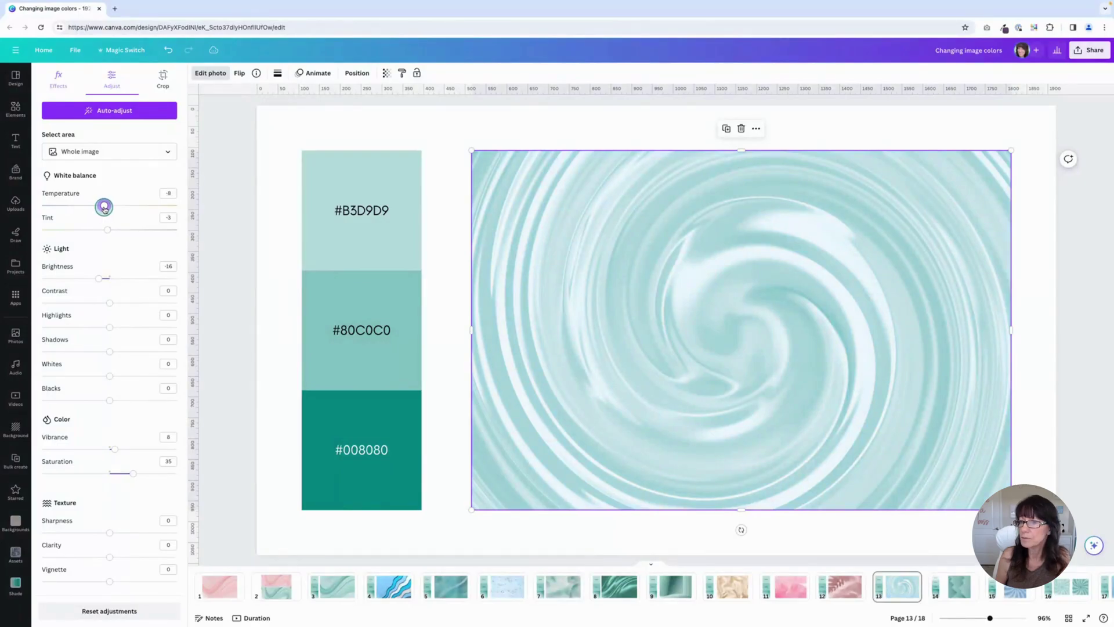
click(270, 289)
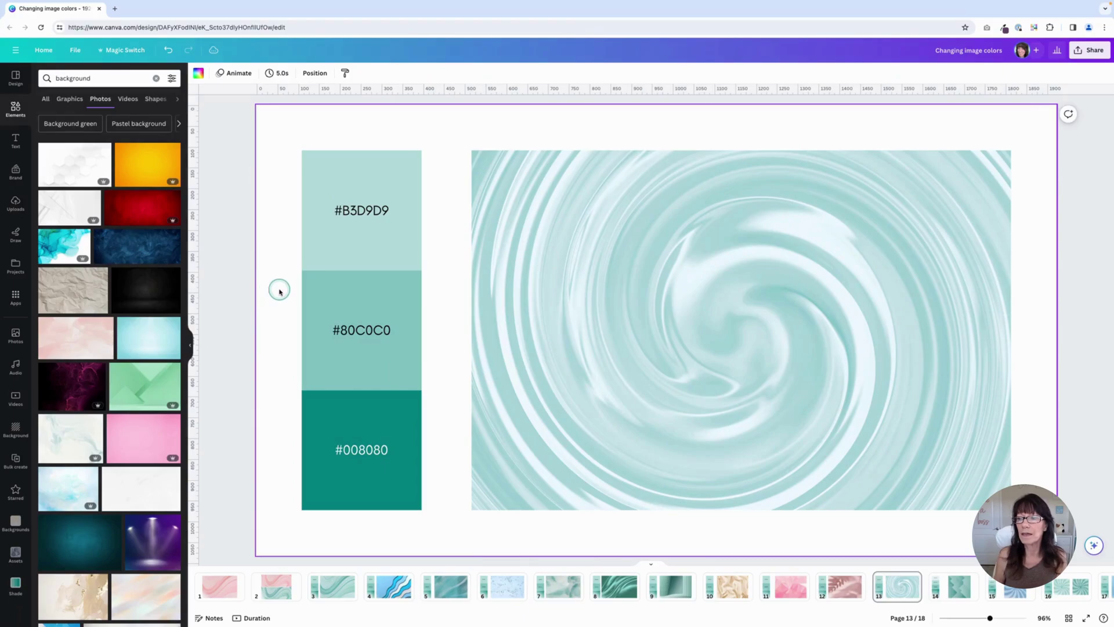
click(550, 320)
click(276, 244)
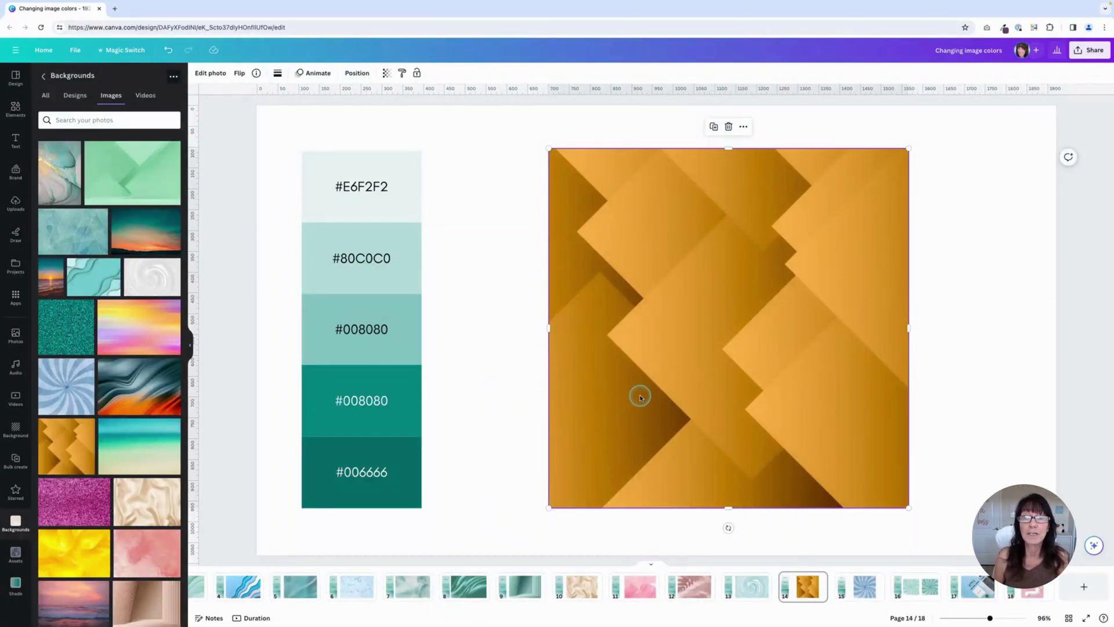
Step: Apply the Peppermint Duotone effect to the gold geometric photo on page 14
click(211, 73)
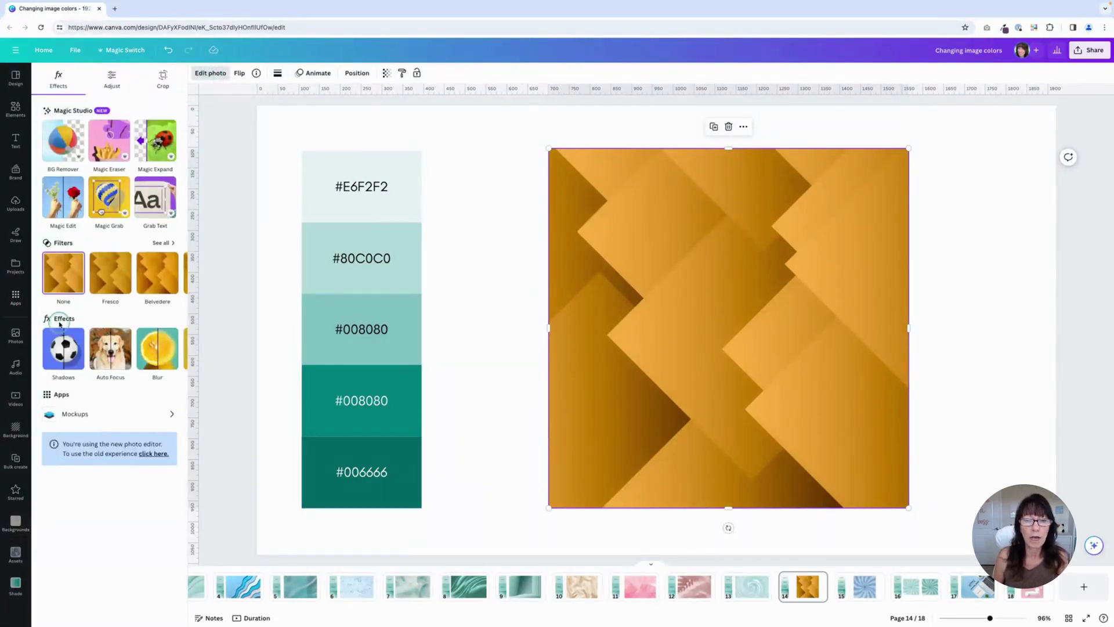
click(174, 348)
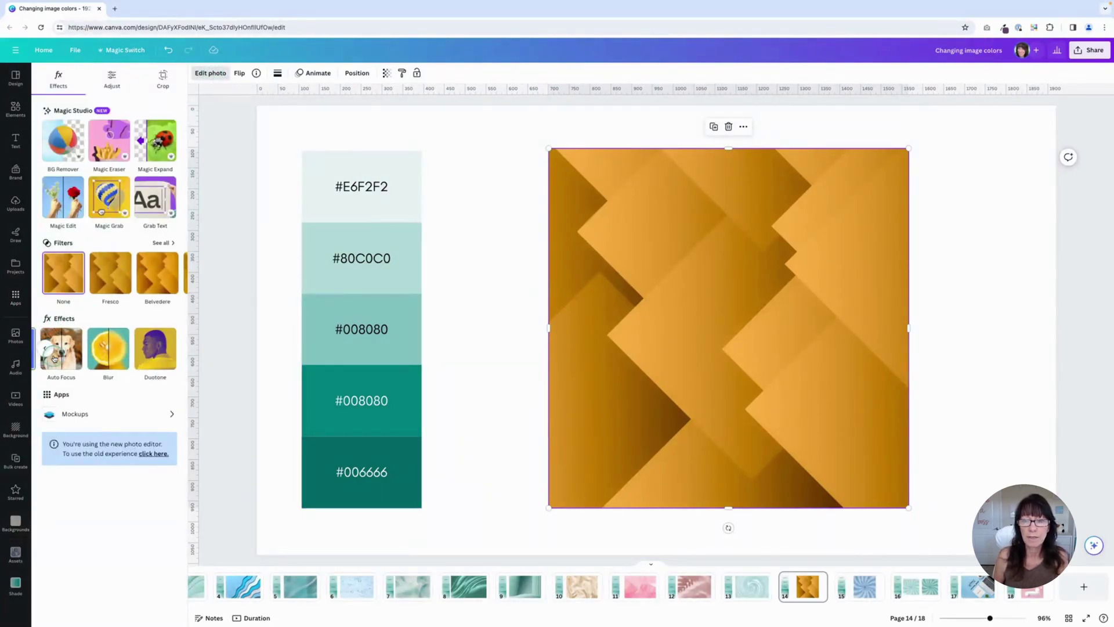
click(155, 356)
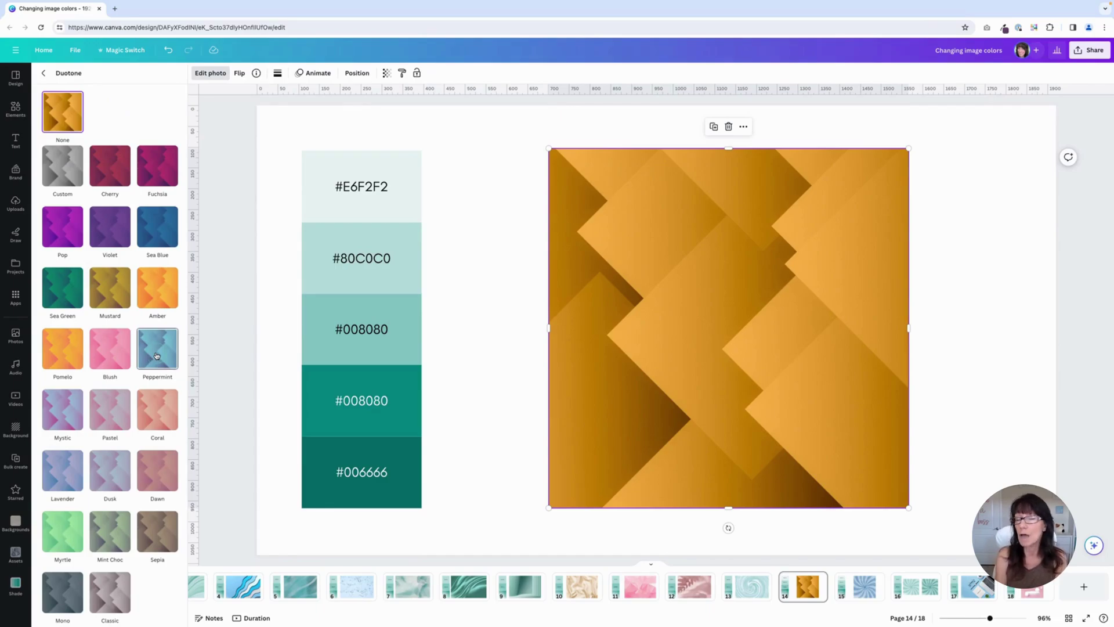
scroll(156, 355, down, 1)
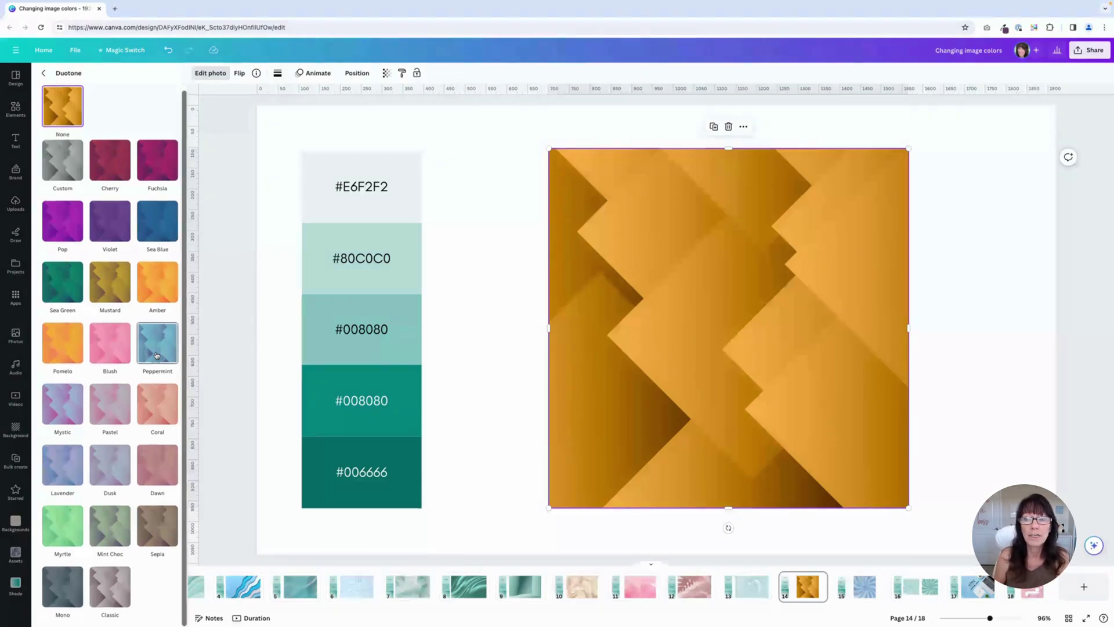
scroll(161, 350, up, 1)
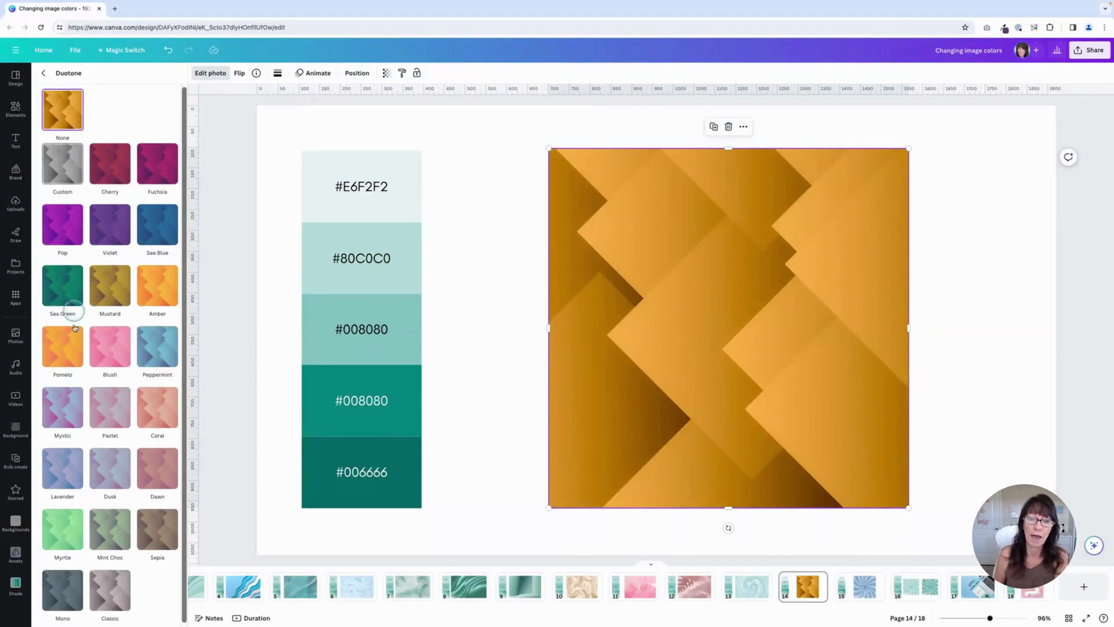
click(158, 351)
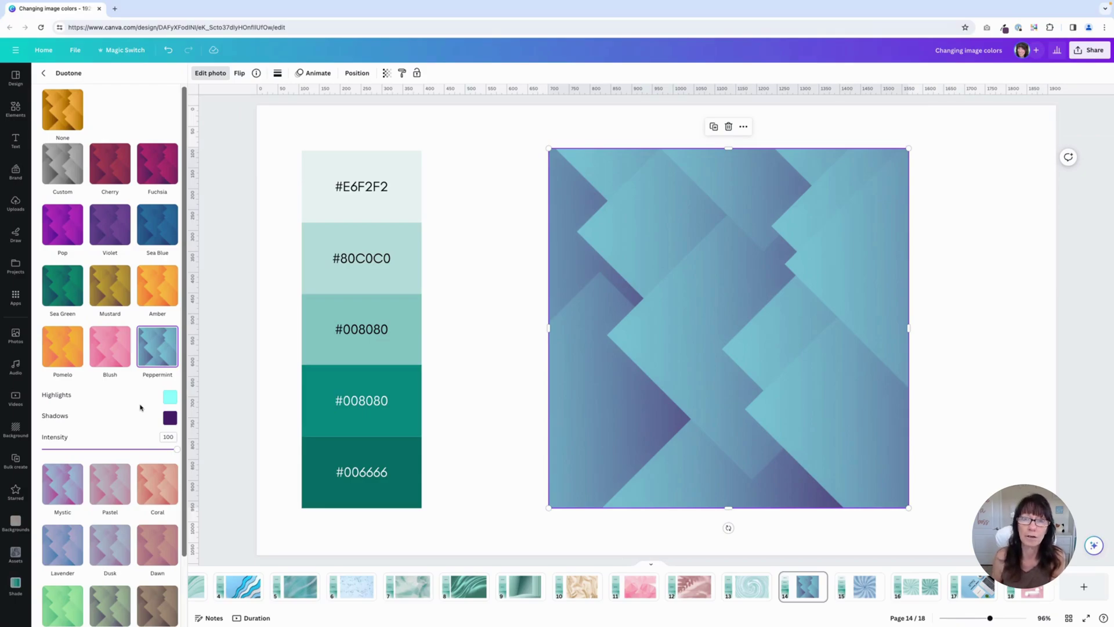
Step: Copy the lightest palette swatch's hex code and set the geometric photo's Duotone Highlights color to #E6F2F2
click(396, 180)
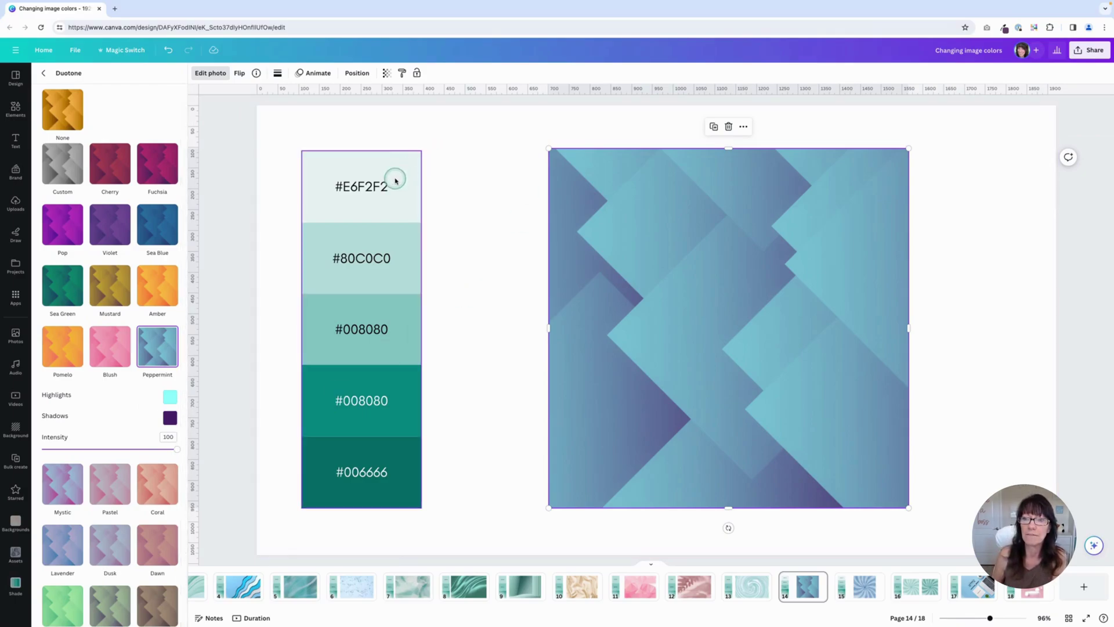
click(407, 475)
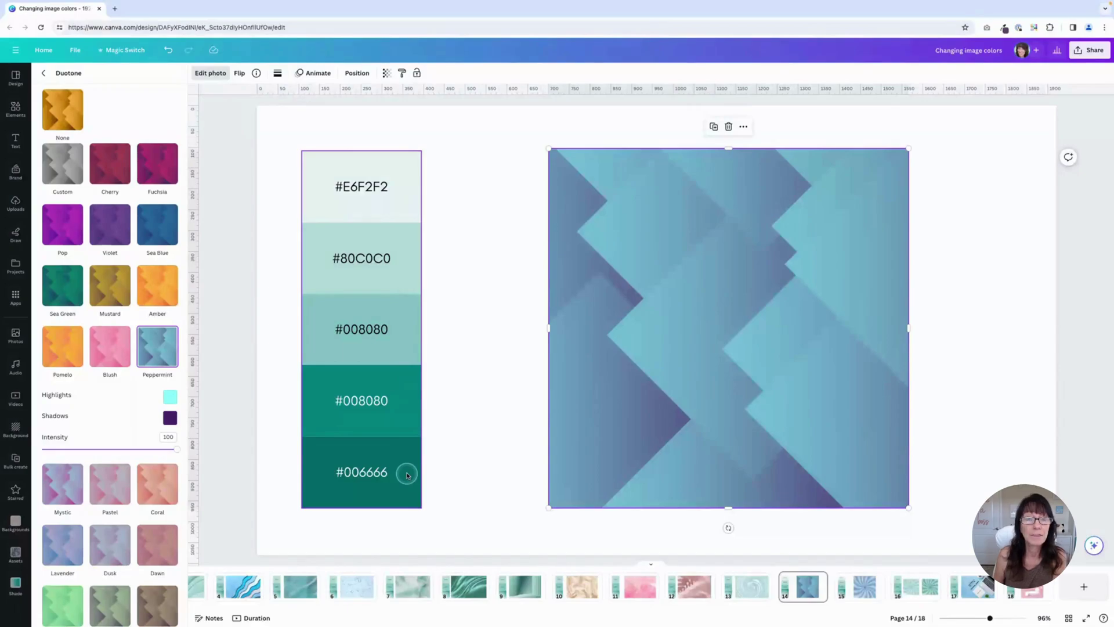
scroll(150, 394, down, 2)
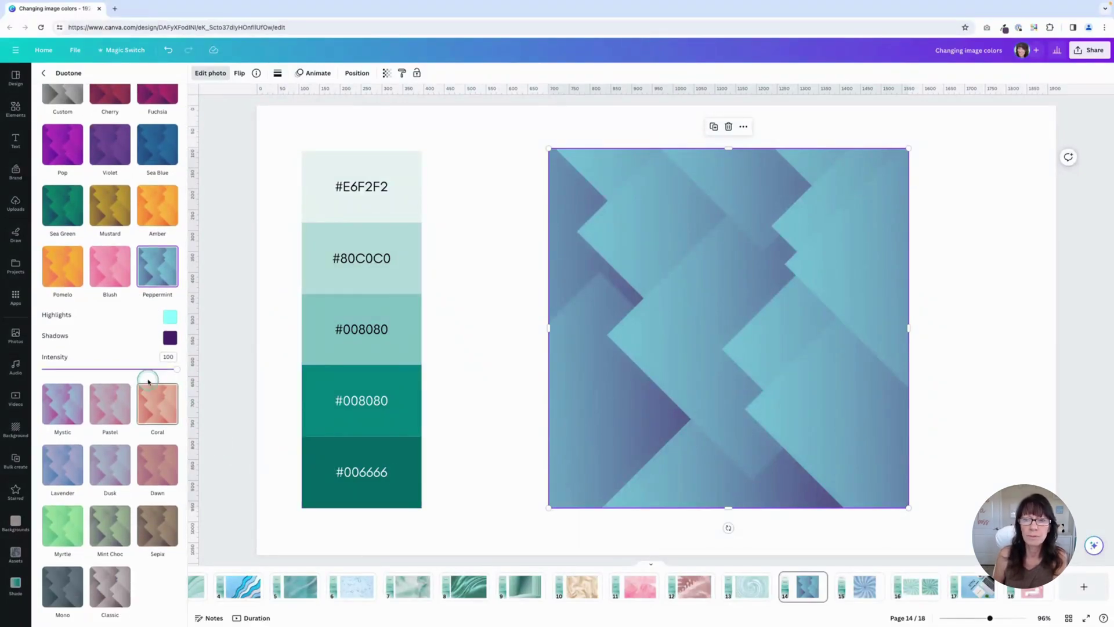
click(360, 188)
double_click(360, 189)
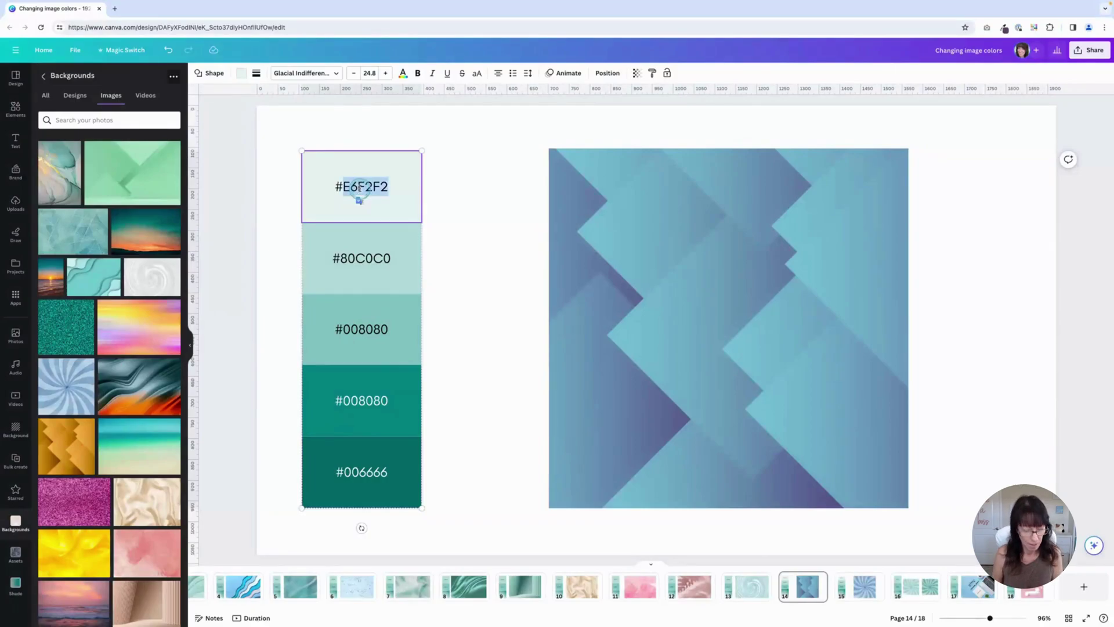
click(650, 299)
click(203, 75)
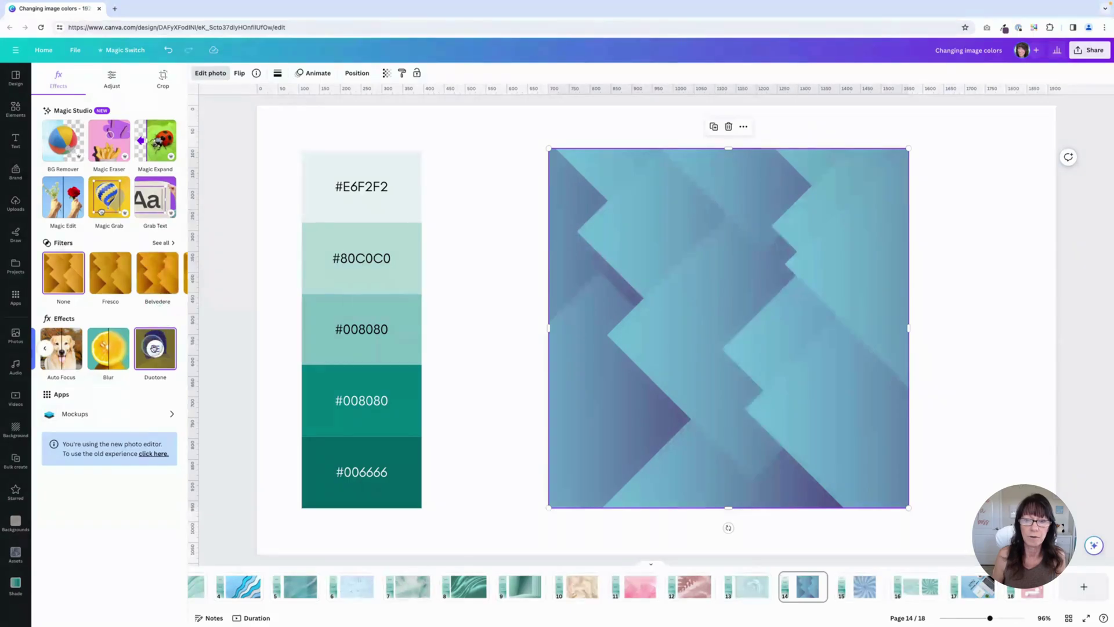
click(155, 350)
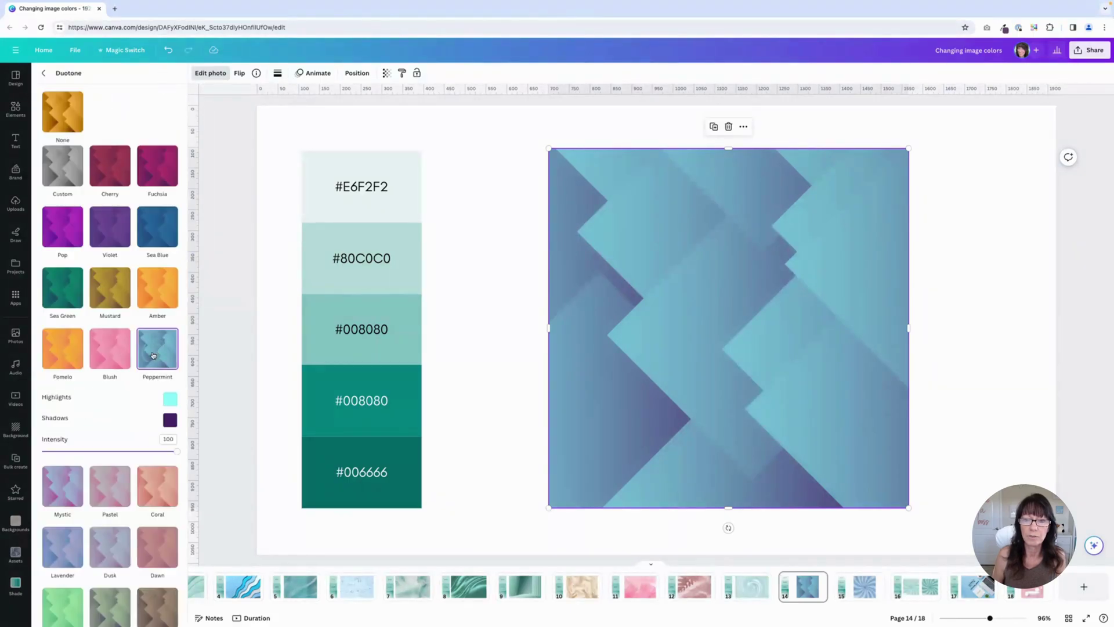
click(169, 401)
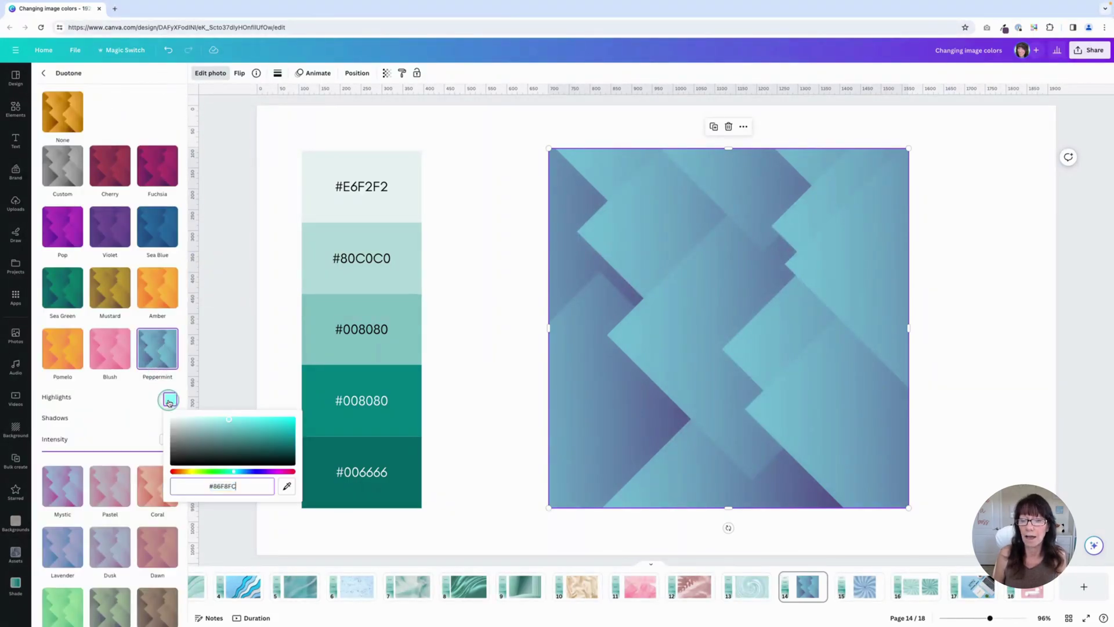
text(#E6F2F2)
click(153, 413)
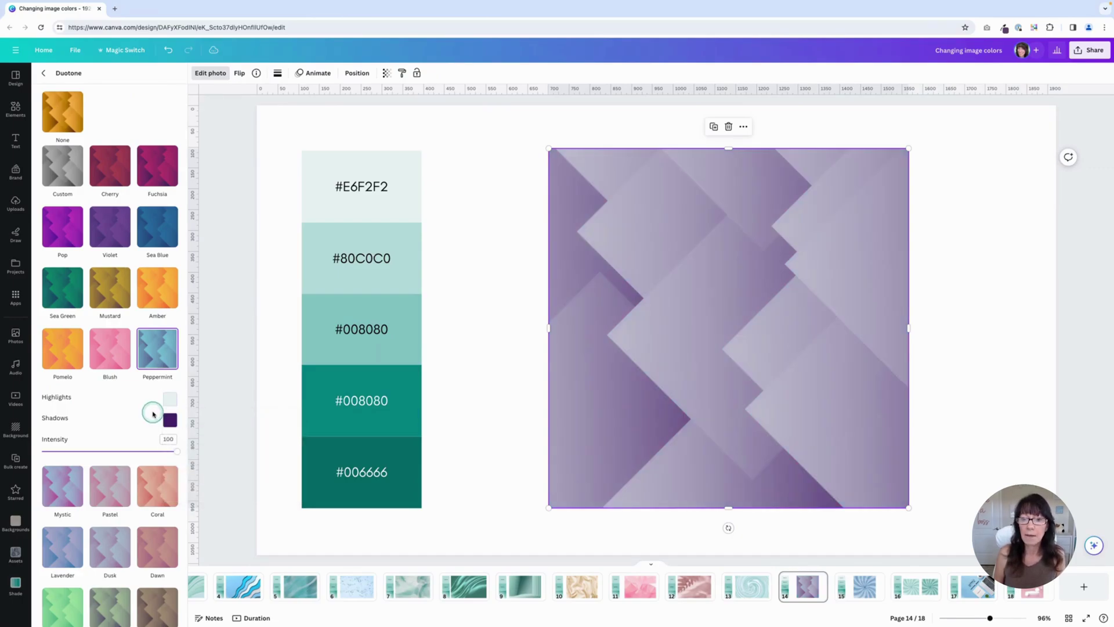
Step: Set the Duotone Shadows color of the geometric photo to #006666 and deselect the photo
click(169, 422)
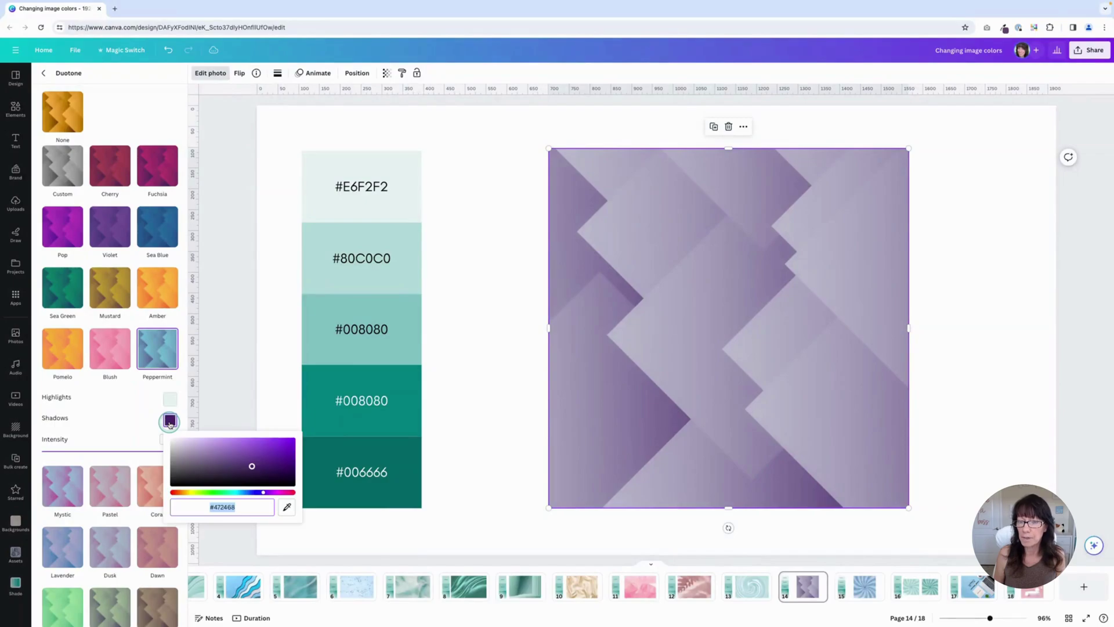
text(#006666)
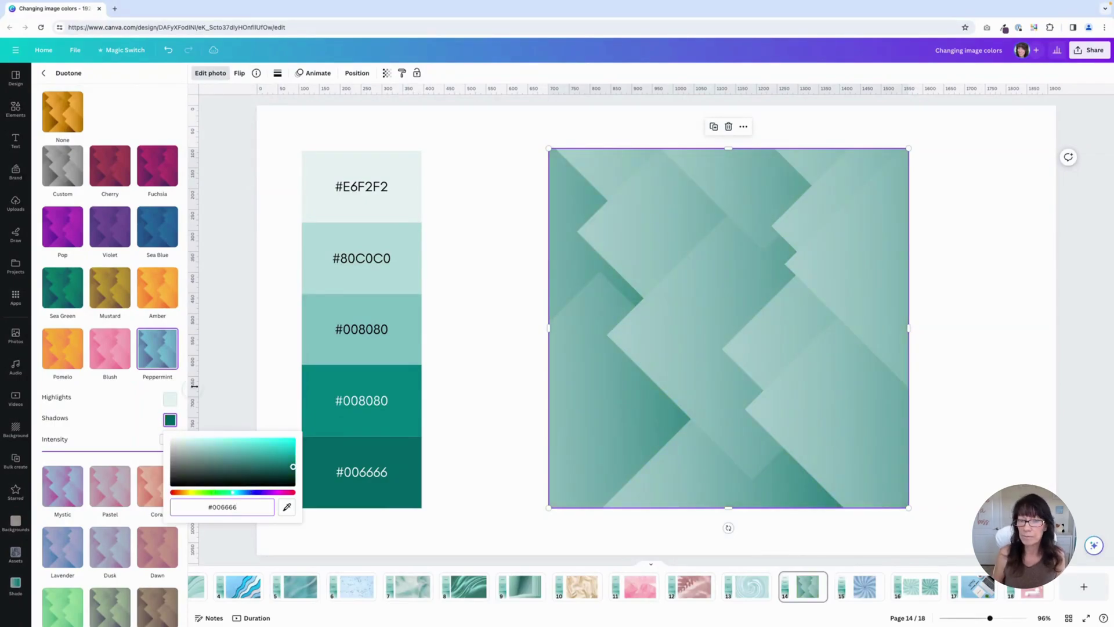
click(264, 373)
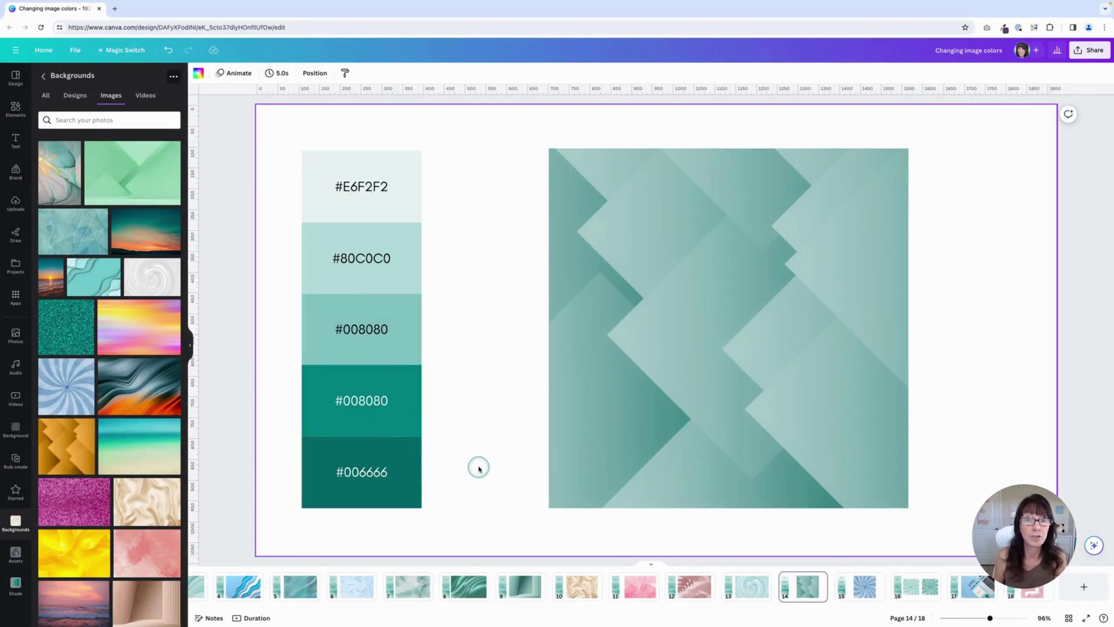
Step: Apply the Fuchsia Duotone effect to the blue sunburst photo on page 15
click(862, 586)
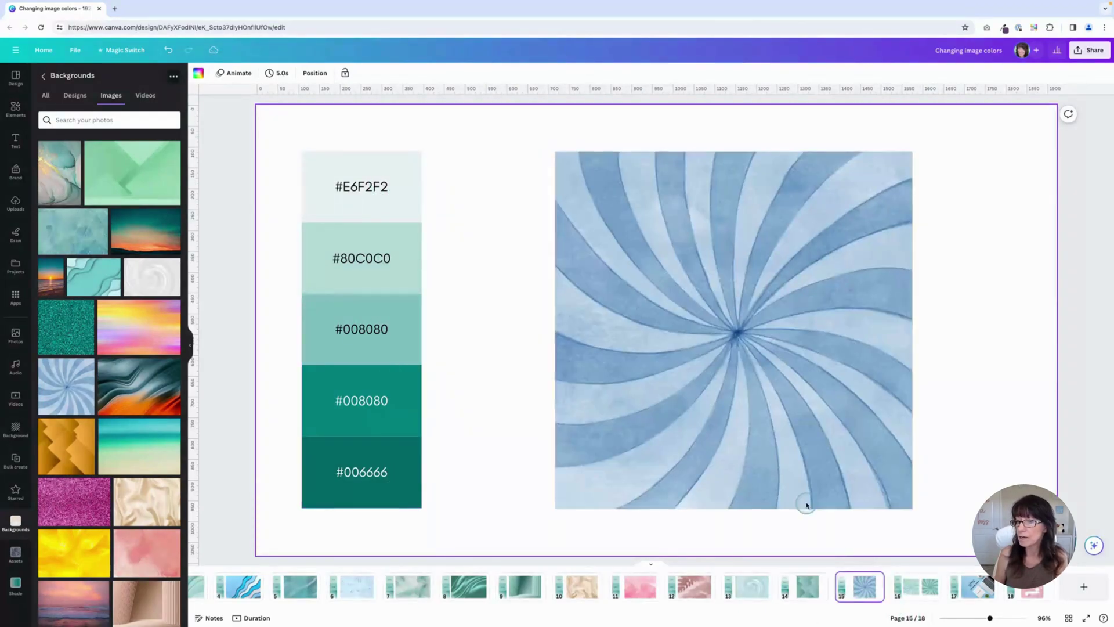
click(724, 357)
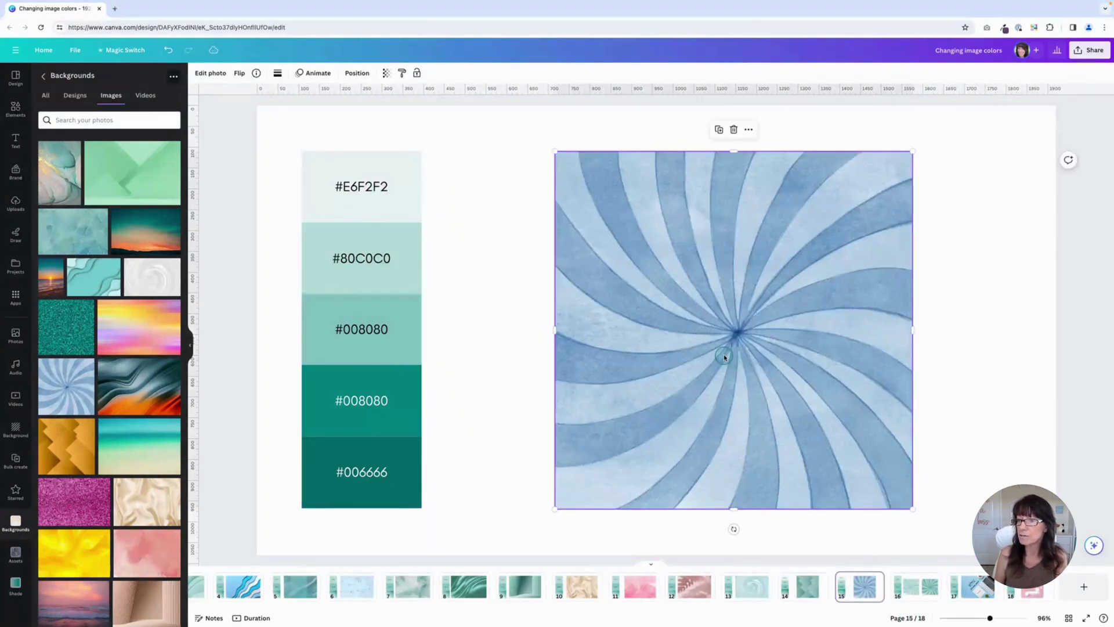
click(210, 73)
scroll(140, 354, right, 2)
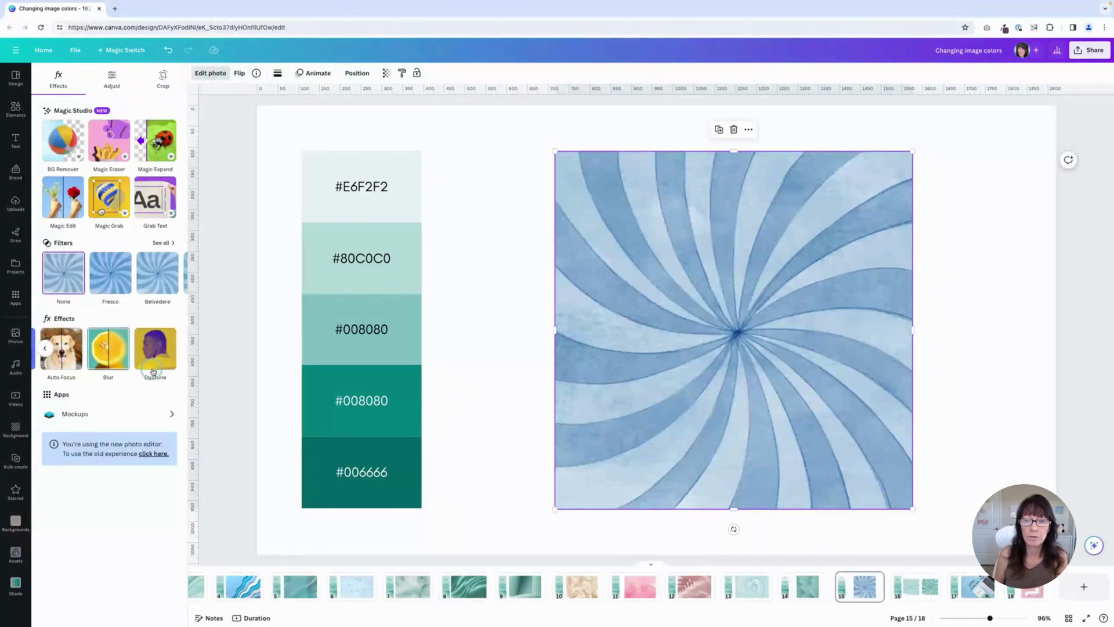
click(155, 365)
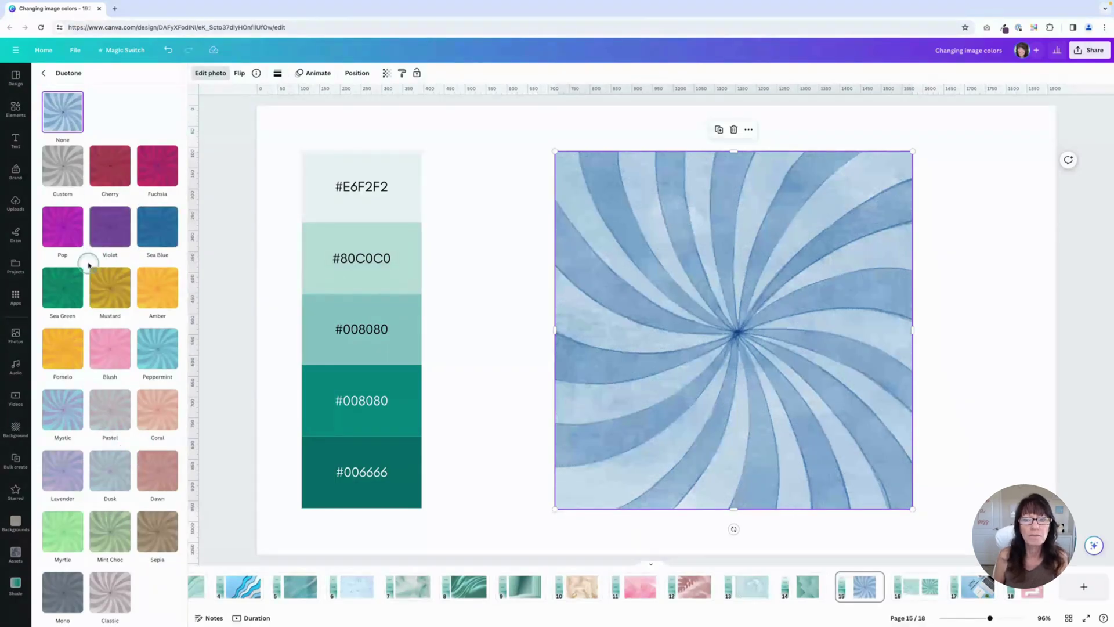
click(161, 171)
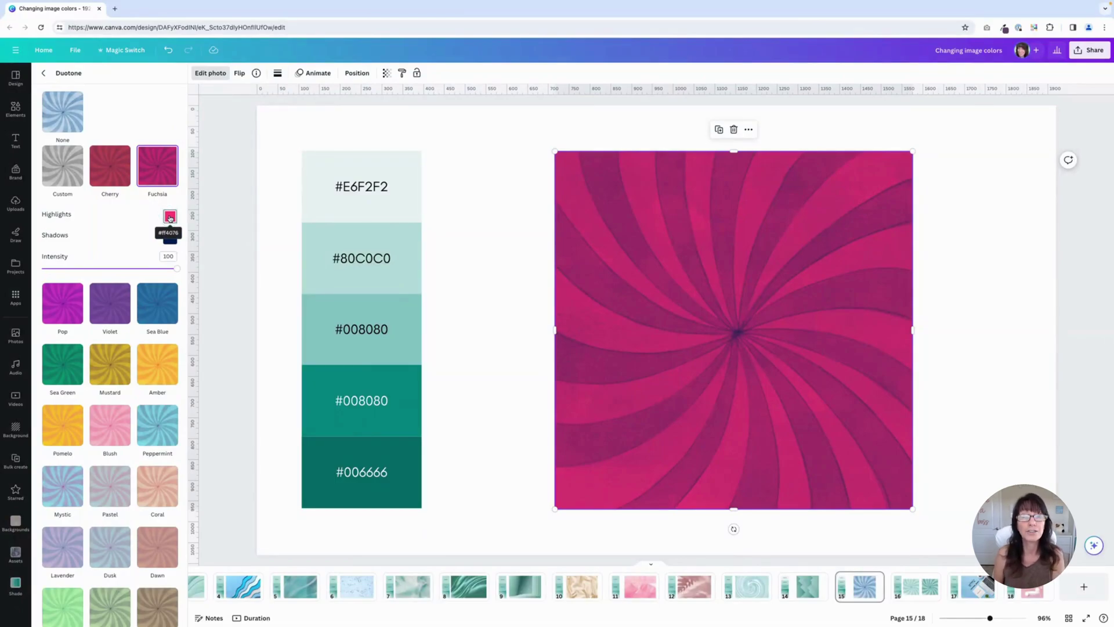
Step: Set the sunburst photo's Duotone Highlights color to #E6F2F2 and Shadows color to #006666, and deselect the photo
click(170, 217)
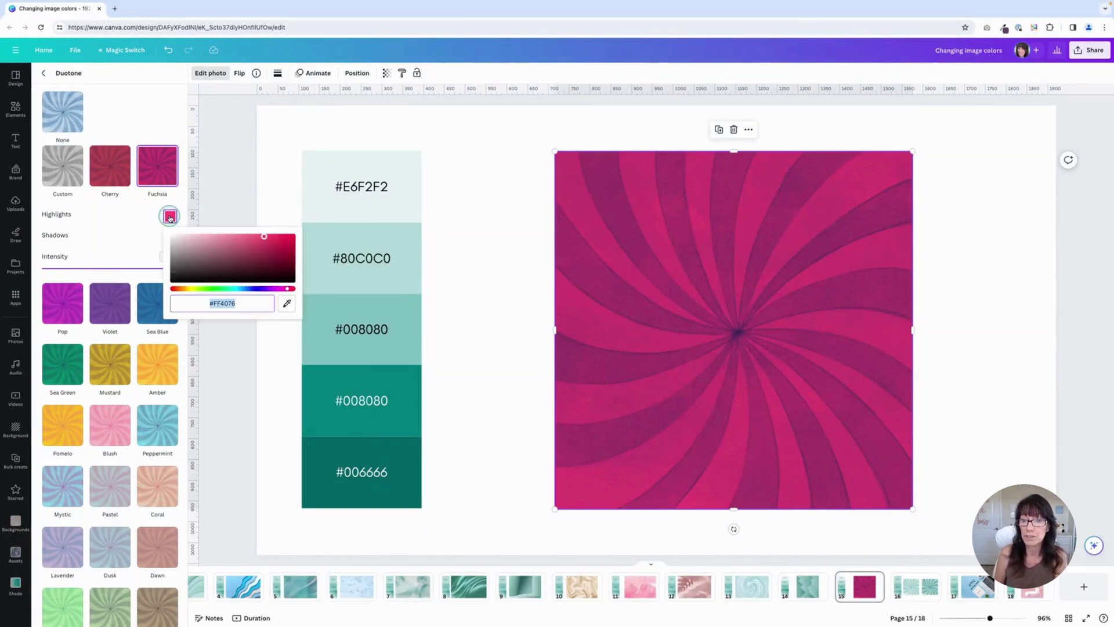
text(#E)
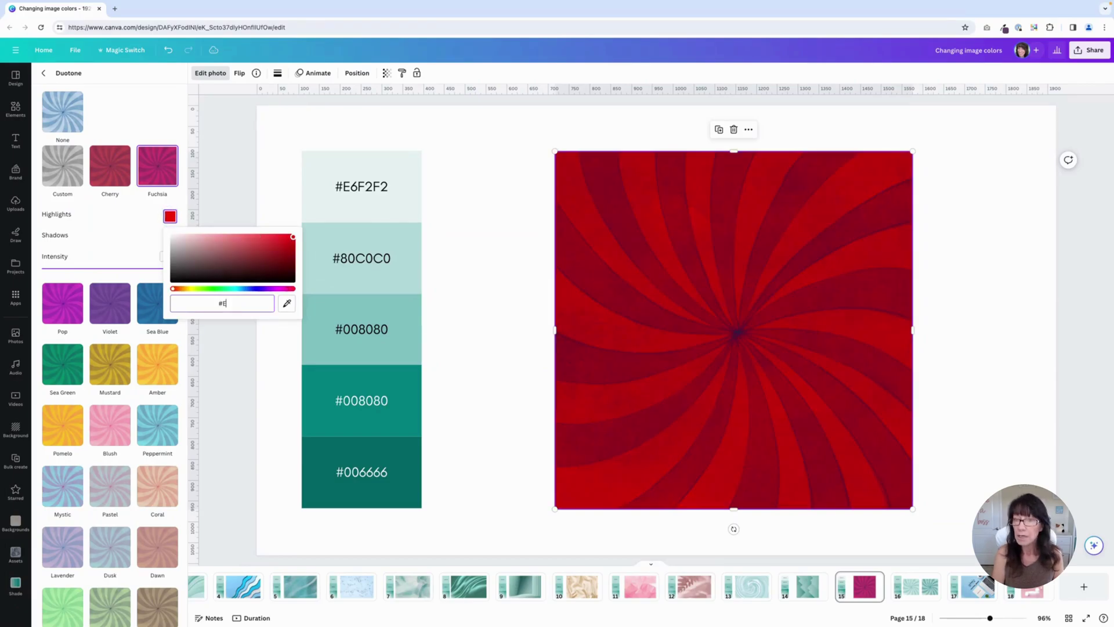
text(6F2F2)
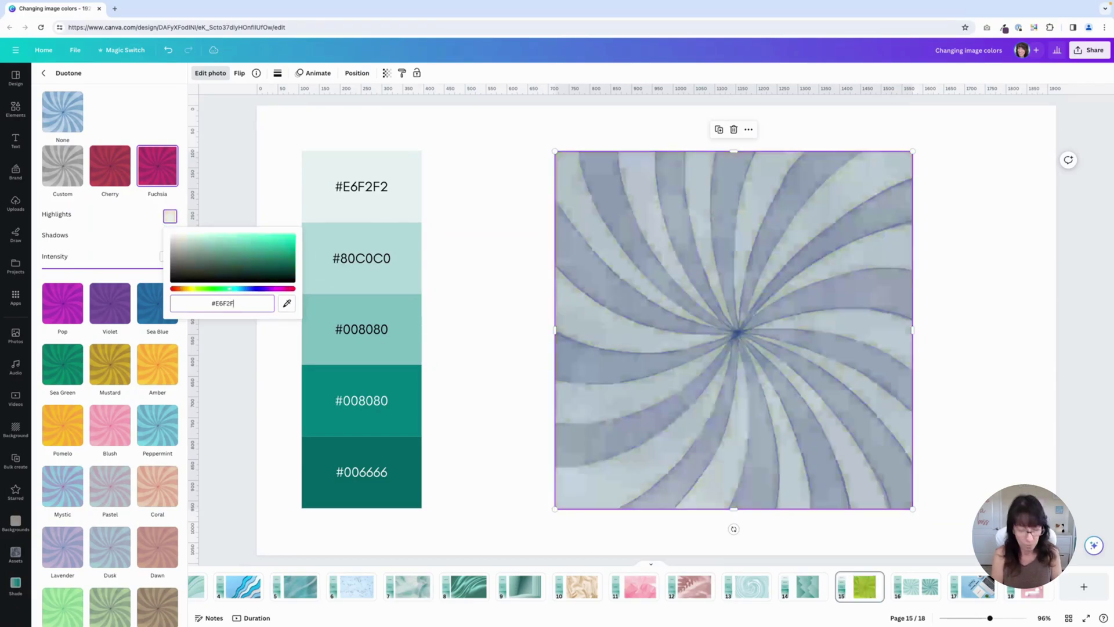
click(143, 235)
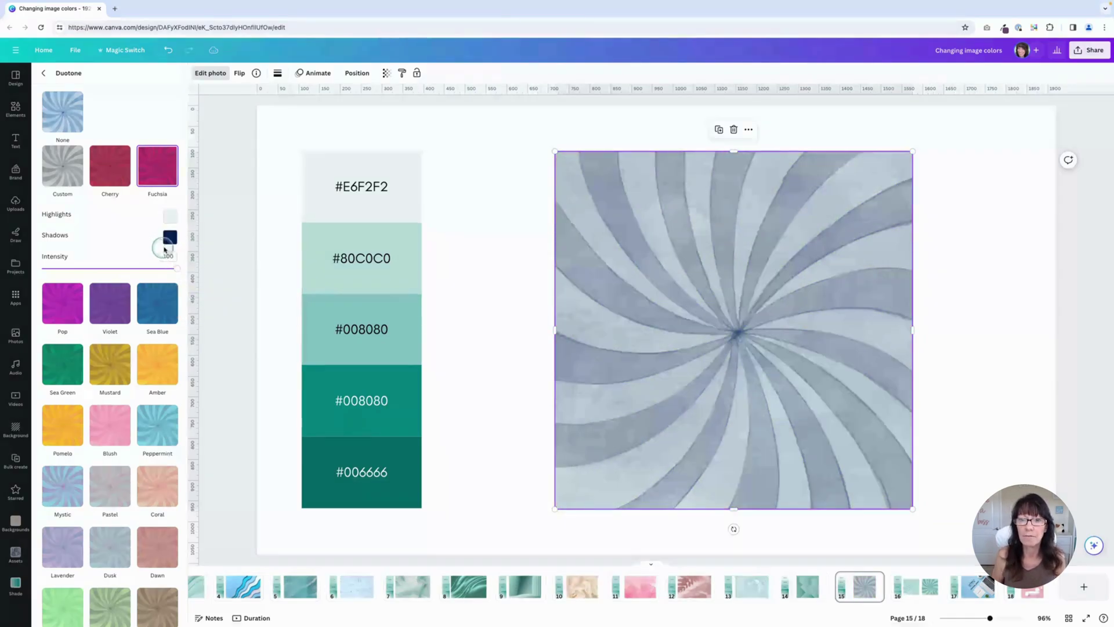
click(170, 238)
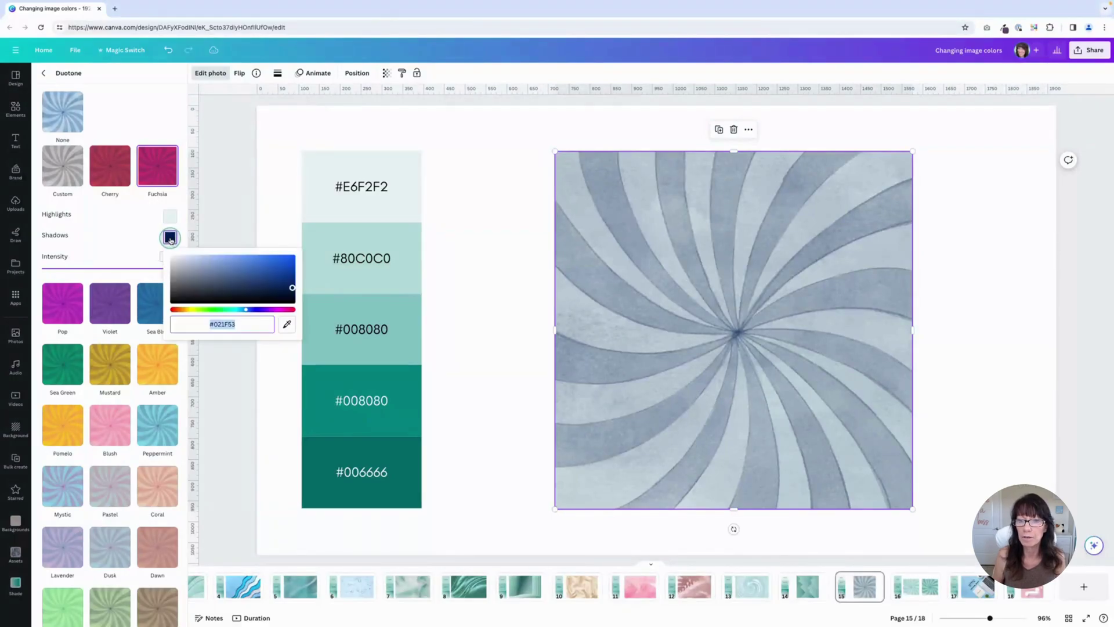
text(#006666)
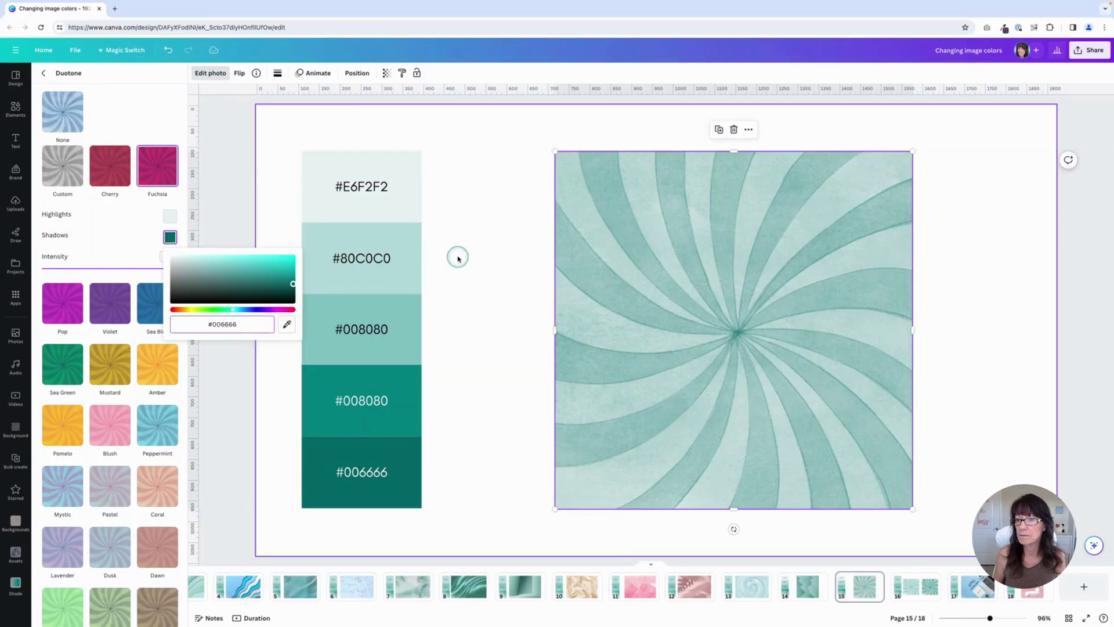
click(463, 258)
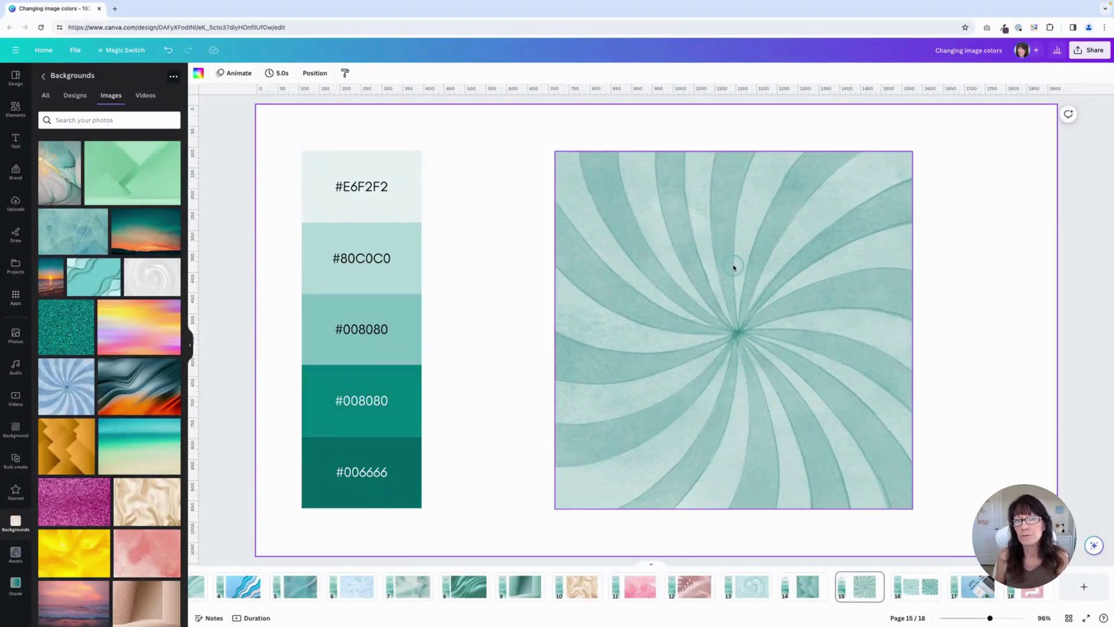
Step: Compare the two recolored sunburst photos side by side on page 16
click(931, 602)
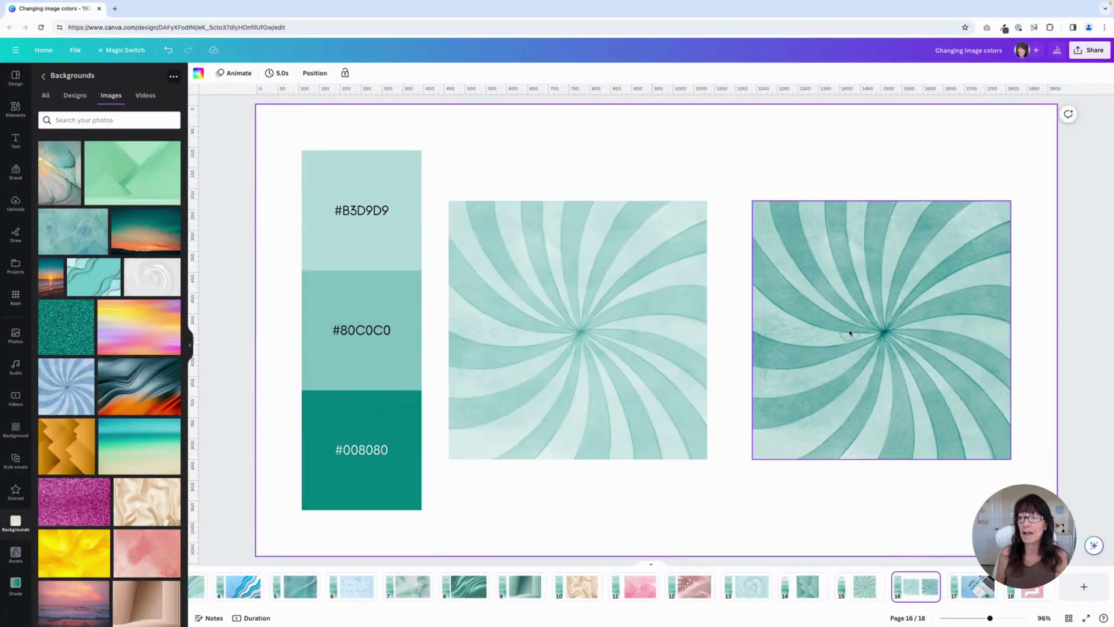
click(561, 305)
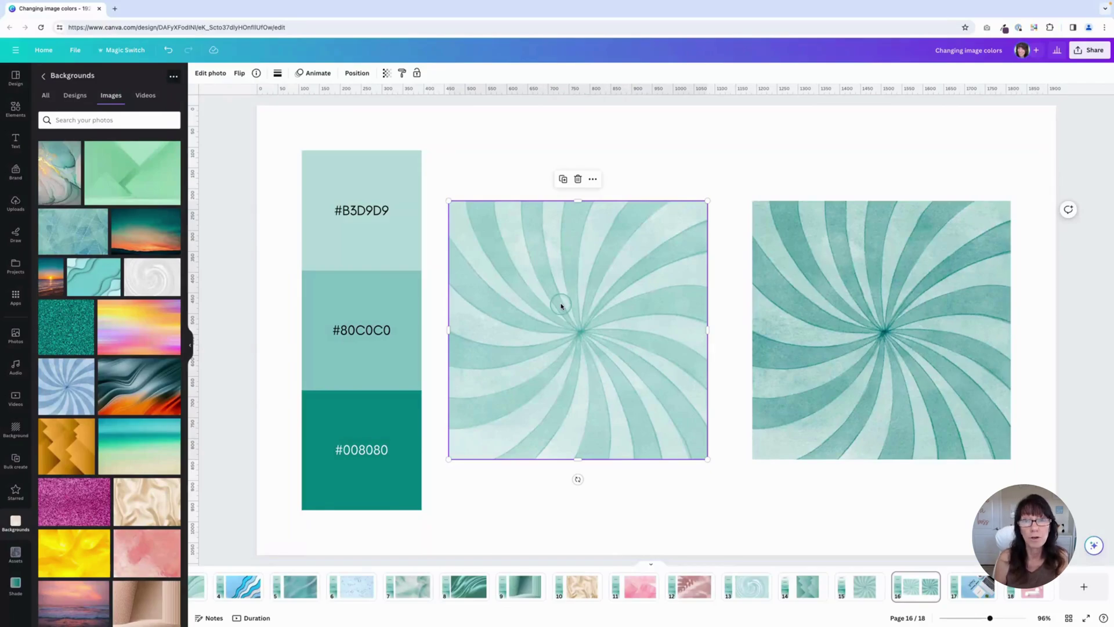
click(826, 319)
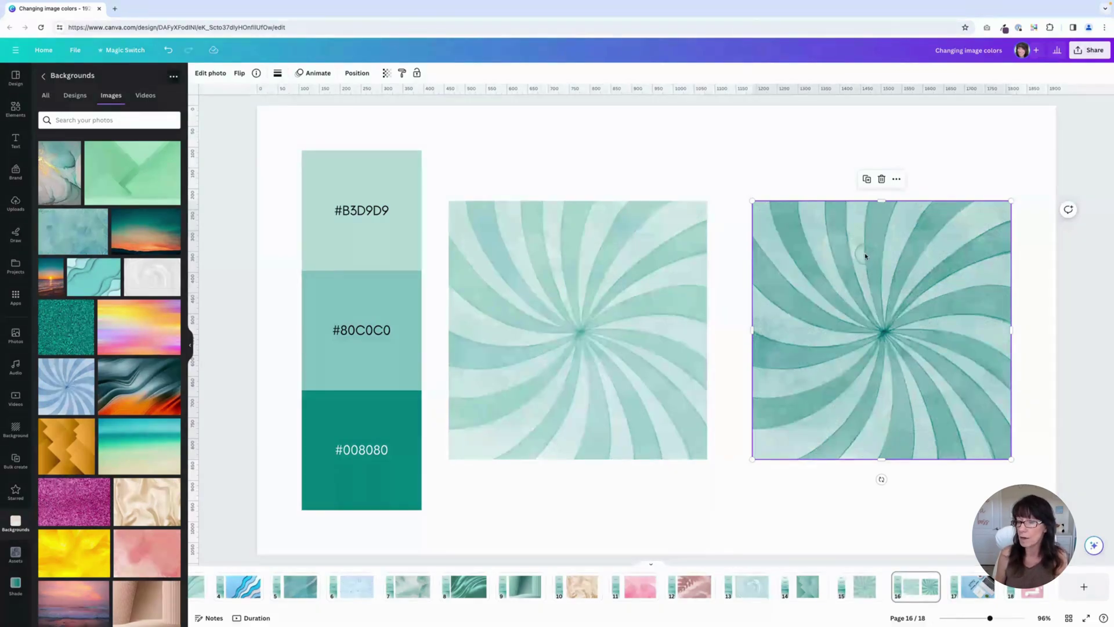
Step: Replace the recolored sunburst photo on page 15 with the original blue one from Backgrounds, enlarged and placed beside the palette
click(862, 586)
click(734, 343)
key(Delete)
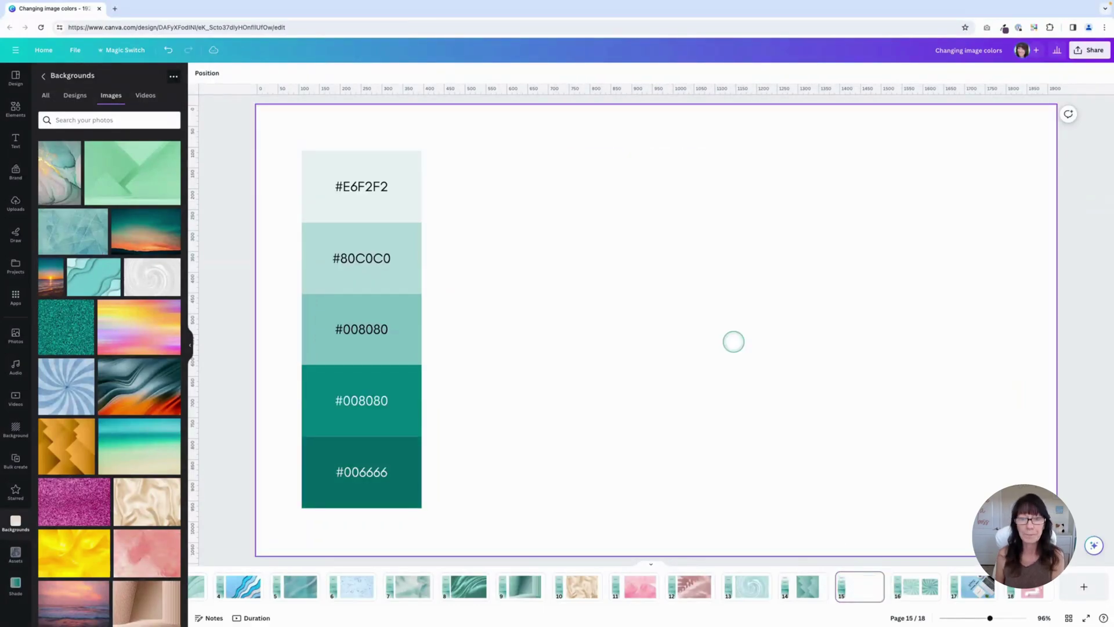
click(66, 387)
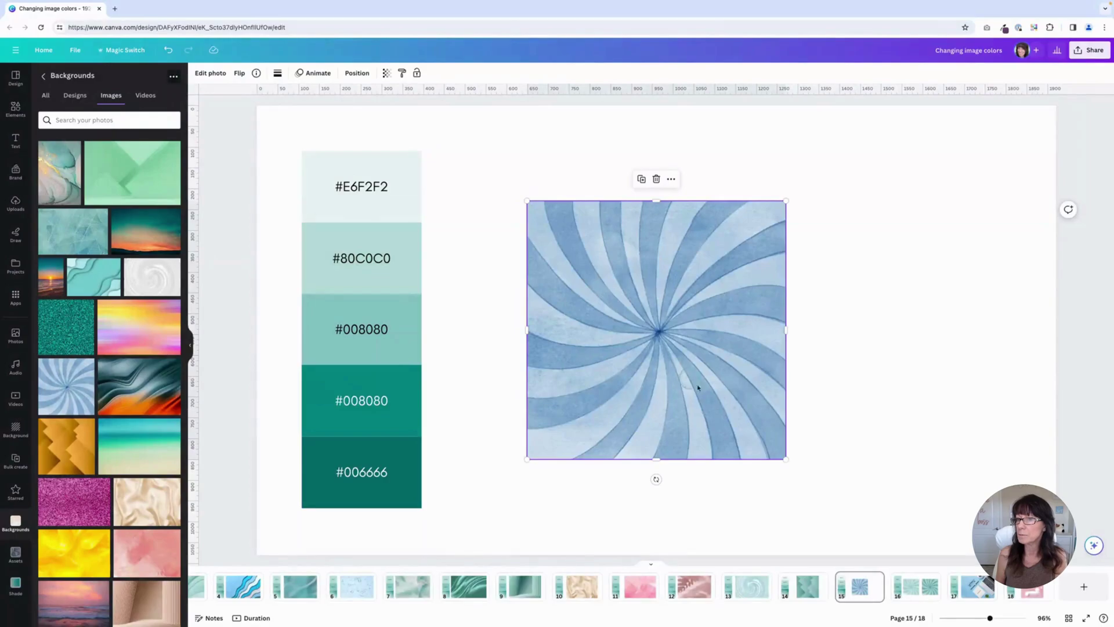
drag(784, 459, 836, 509)
drag(716, 406, 773, 409)
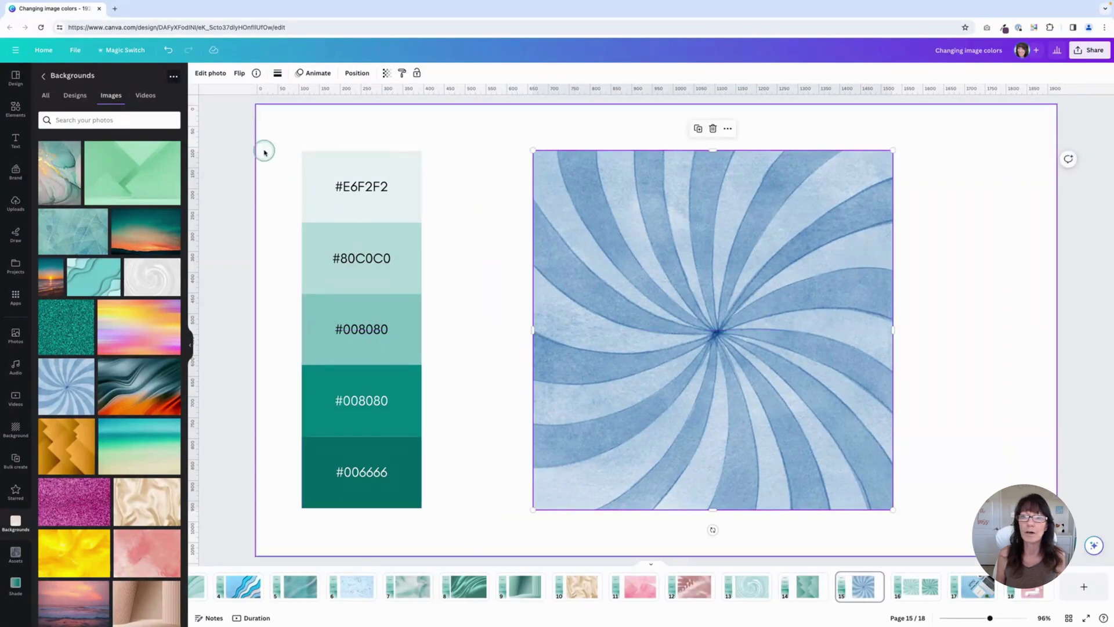
Step: Shift the blue in the new sunburst photo to teal by setting its Color edit Hue to -25
click(211, 73)
click(131, 78)
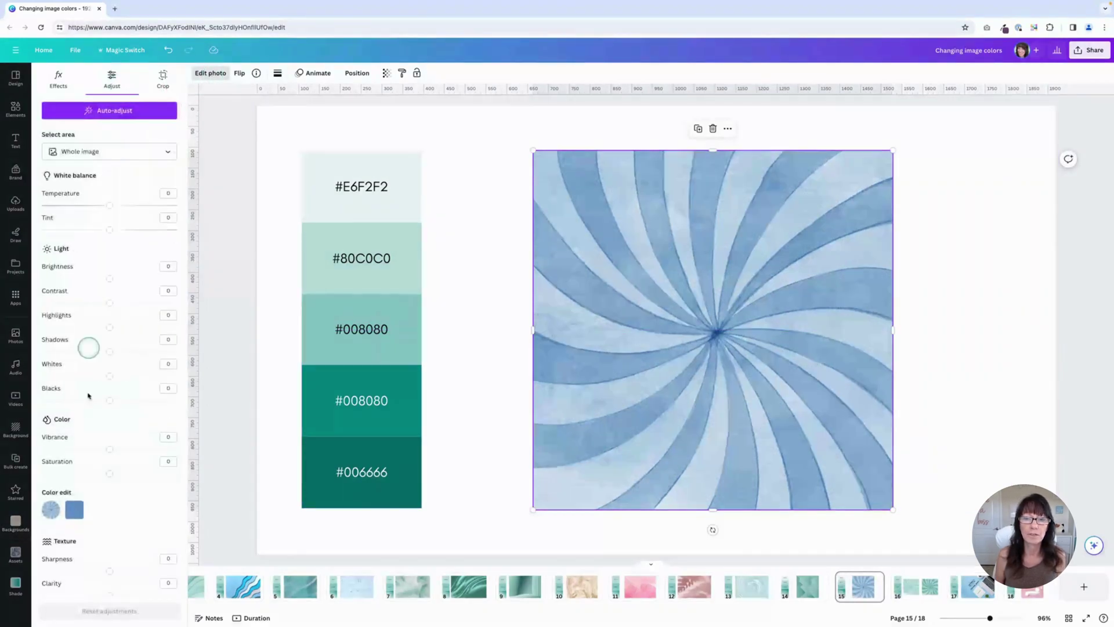
click(75, 514)
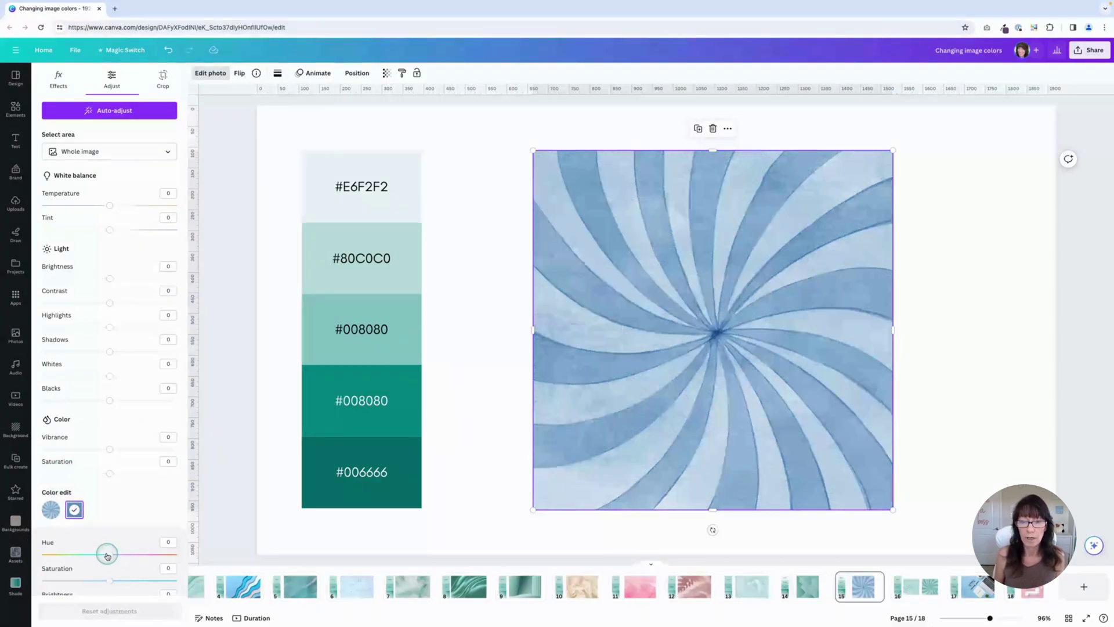
drag(111, 558, 93, 554)
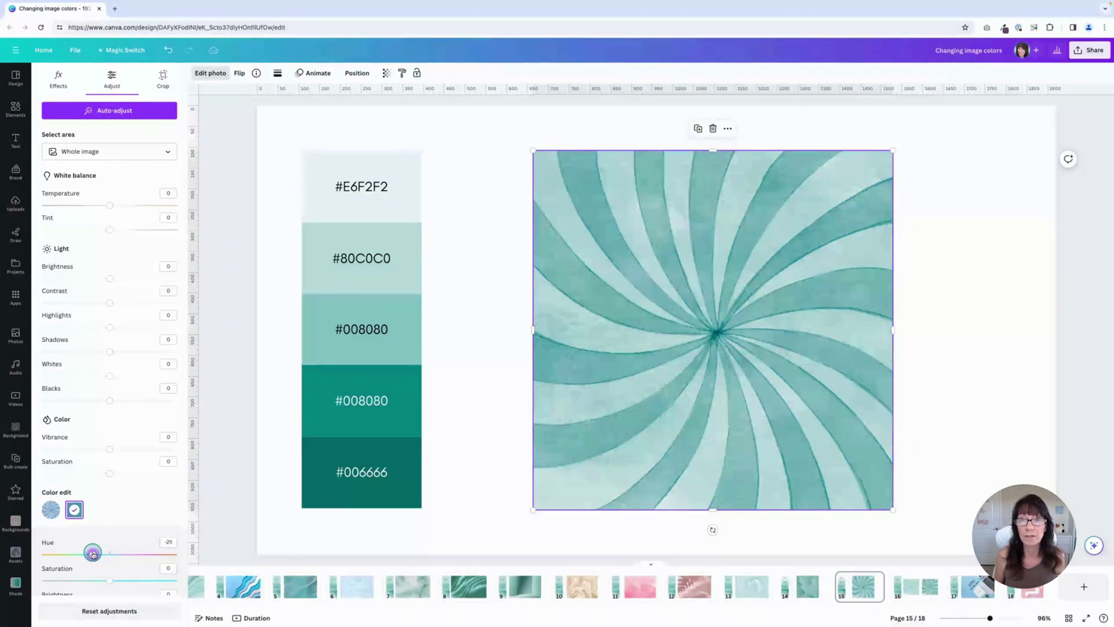
Step: Return to page 16 and examine how the lighter and darker sunburst versions differ
click(915, 590)
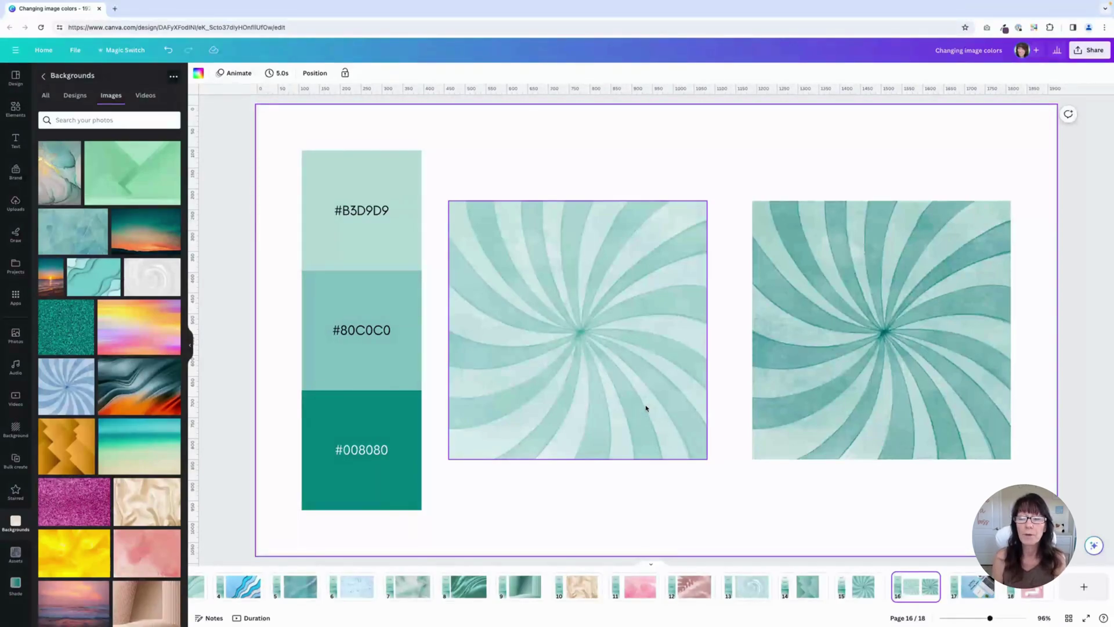
click(869, 380)
click(841, 355)
click(719, 464)
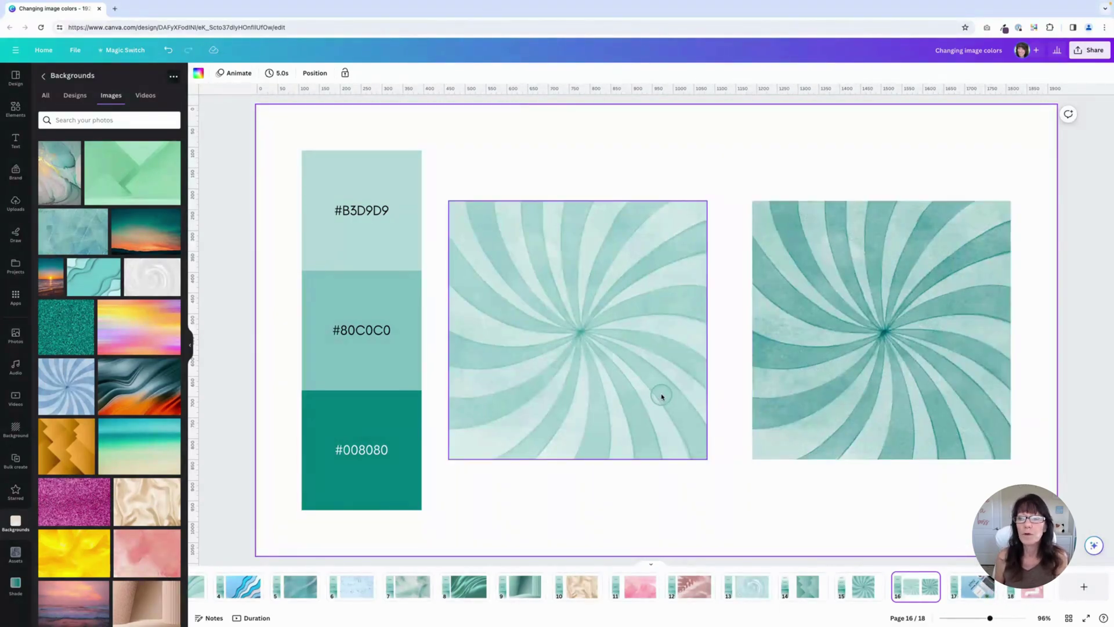
click(824, 470)
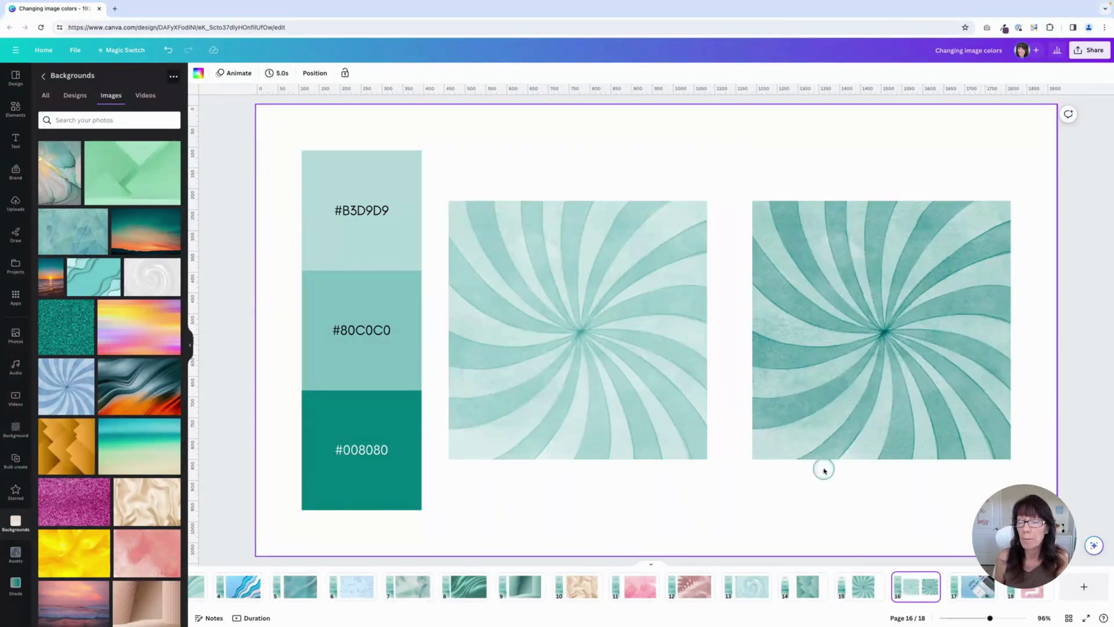
Step: Set the Color edit Hue of the pink in the podium photo on page 18 to -96
click(1028, 592)
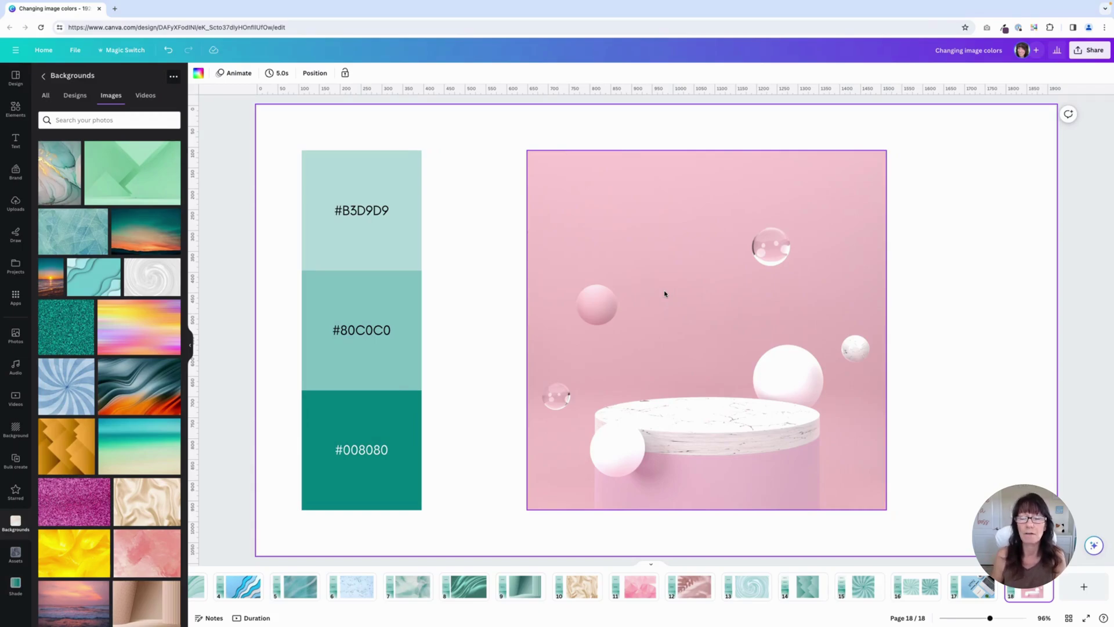
click(668, 233)
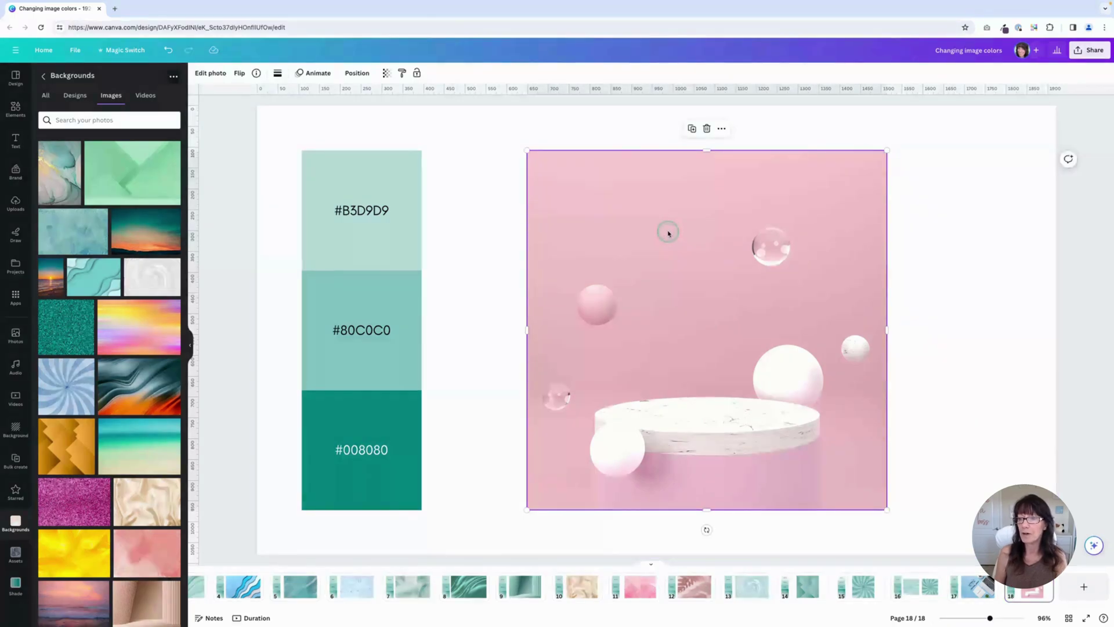
click(219, 73)
click(111, 77)
mouse_move(76, 507)
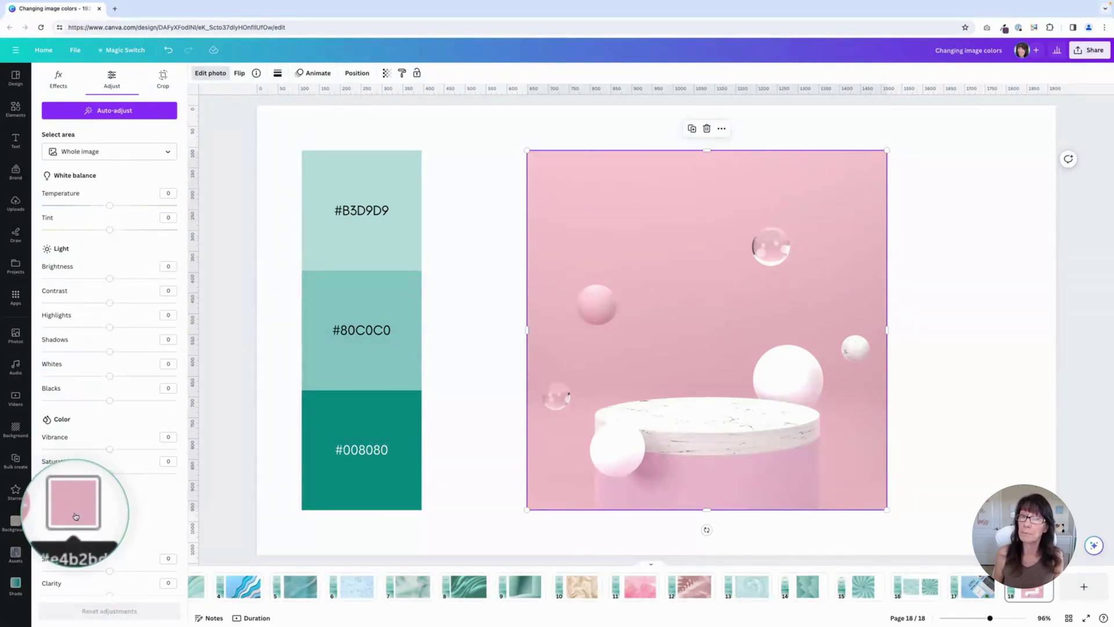
click(74, 510)
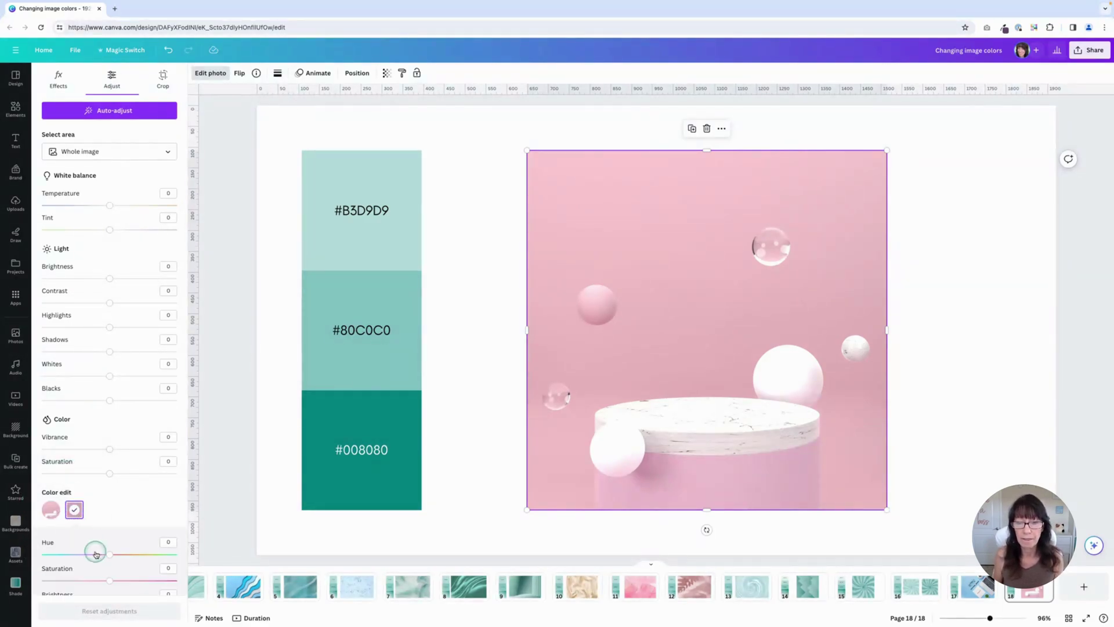
drag(111, 556, 44, 554)
Step: Lower the podium photo's Color edit Brightness to -18, keep Saturation at 0, and deselect the photo
scroll(144, 492, down, 2)
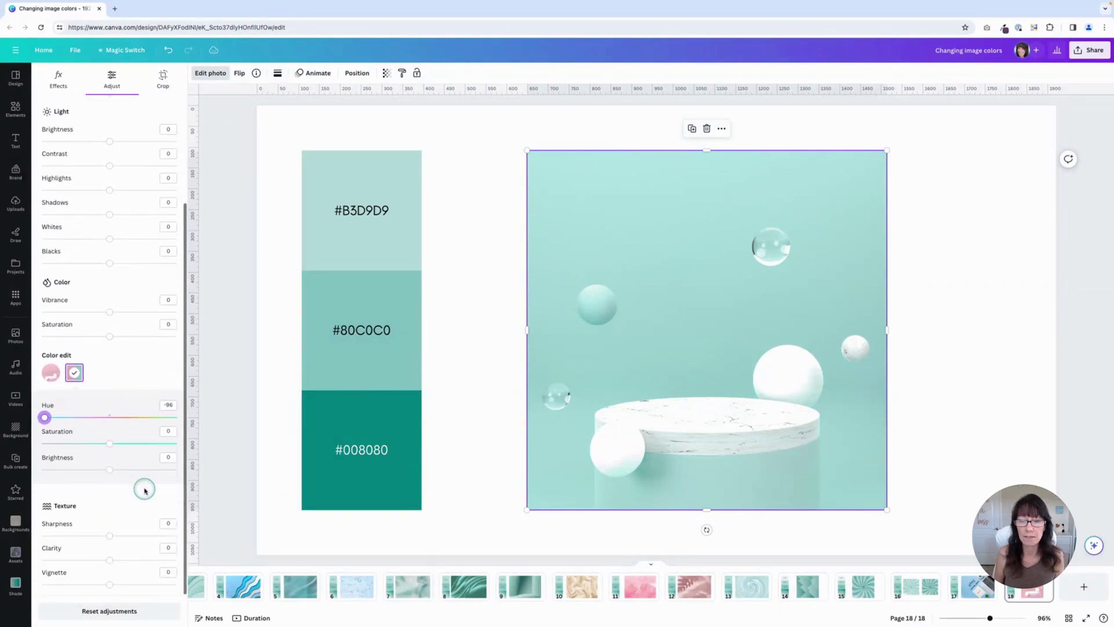
click(110, 456)
click(74, 475)
scroll(119, 455, down, 2)
drag(110, 473, 108, 445)
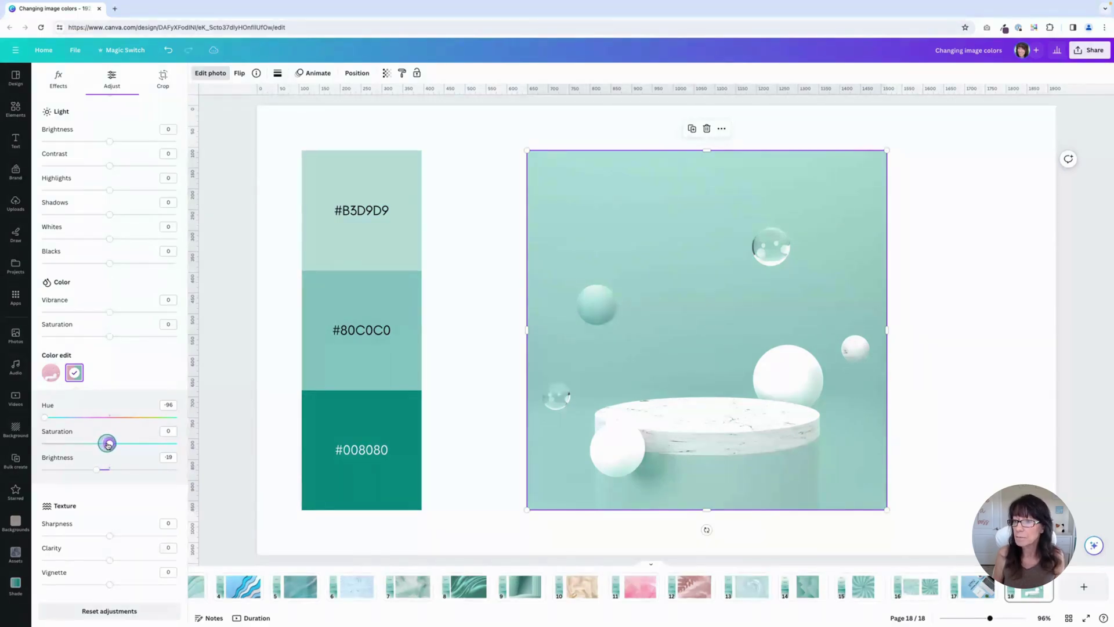
click(503, 460)
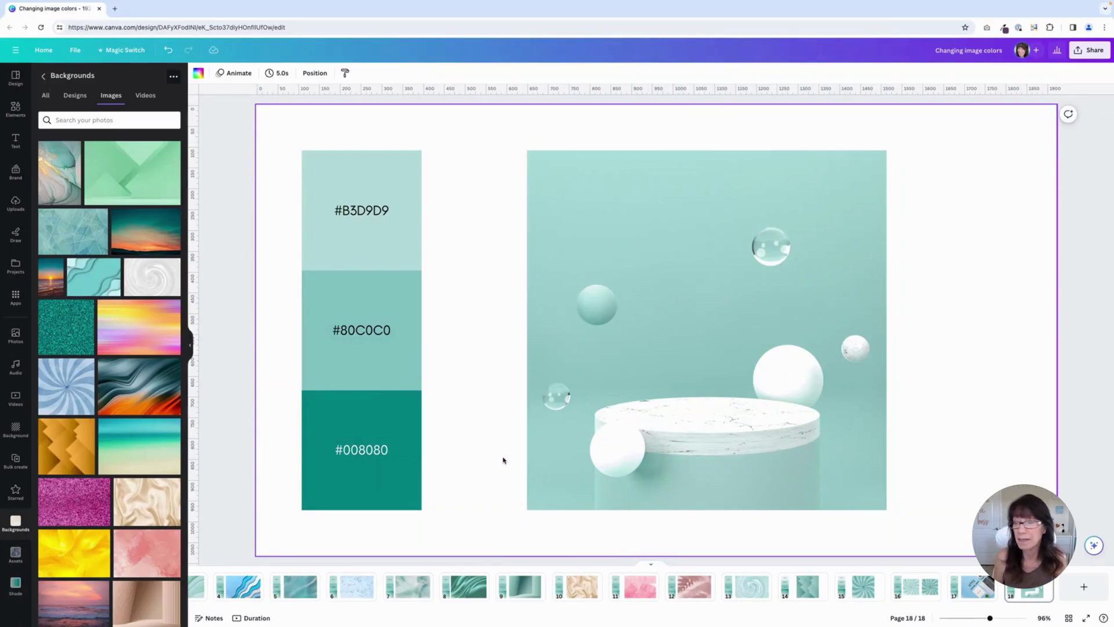
Step: Set the Color edit Hue of the blue in the desk photo on page 17 to -23
click(974, 591)
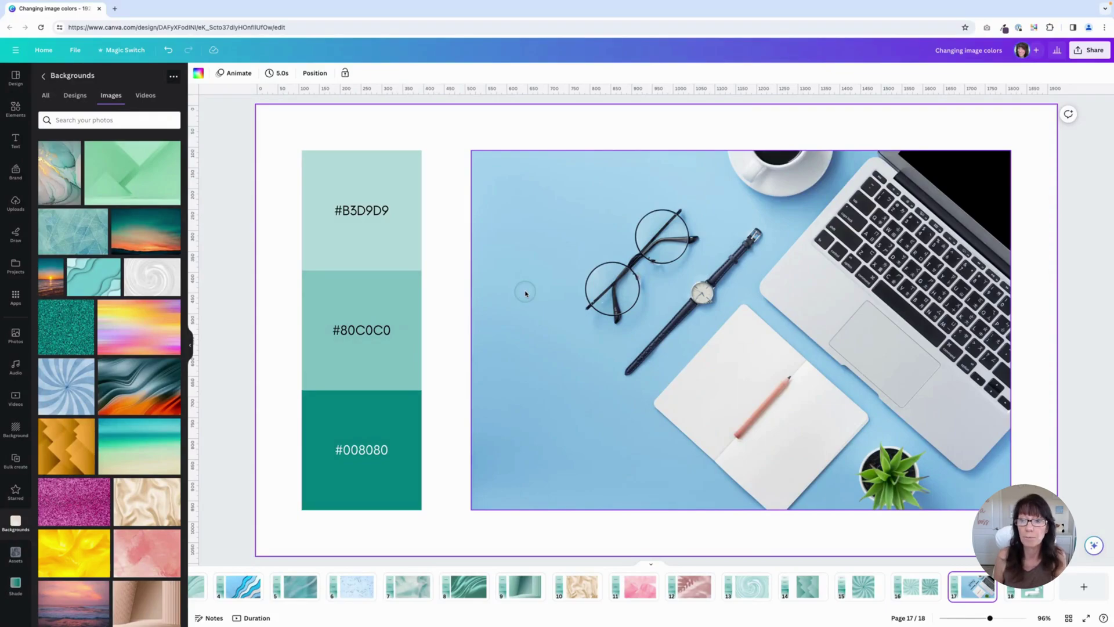
click(527, 277)
click(196, 71)
click(112, 79)
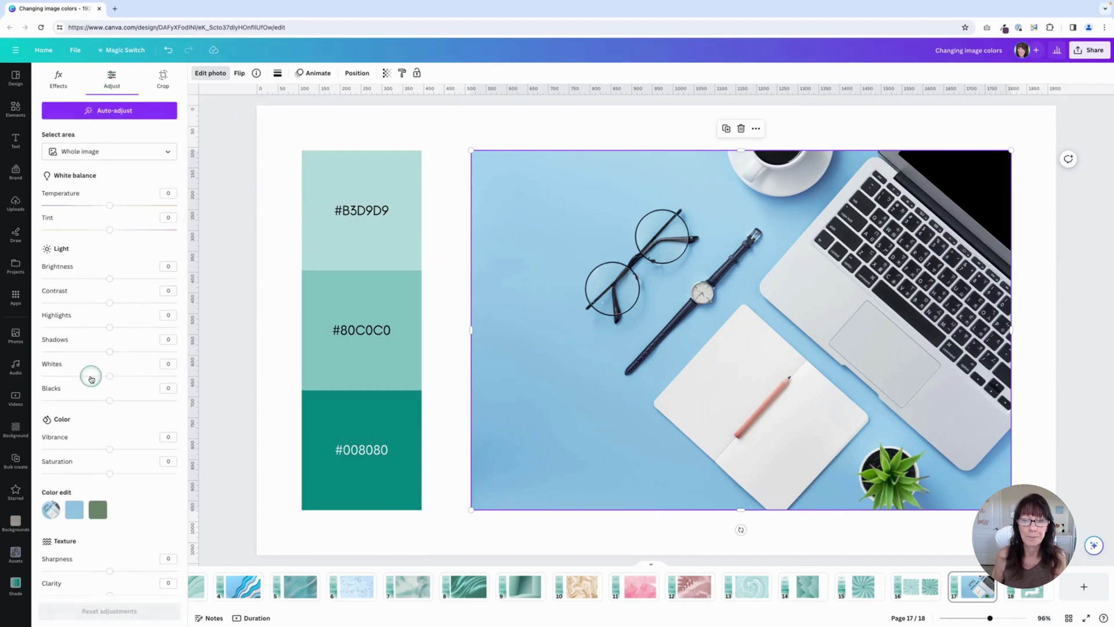
click(73, 512)
drag(111, 558, 94, 554)
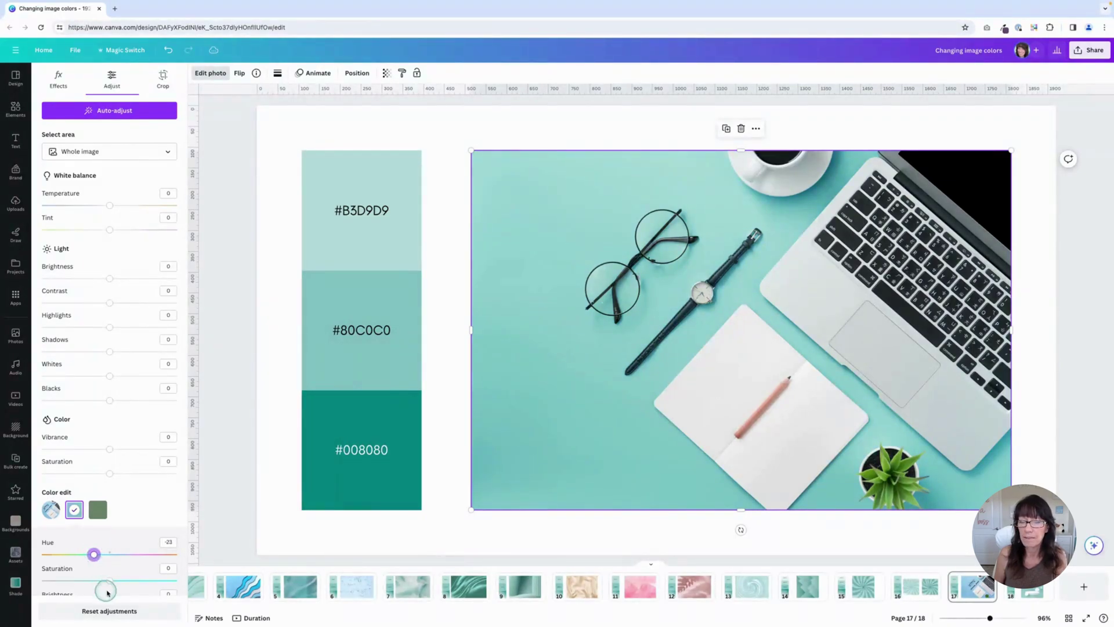
Step: Set the desk photo's Color edit Brightness to -7 and Saturation to -16, and deselect the photo
scroll(137, 510, down, 3)
drag(110, 469, 104, 469)
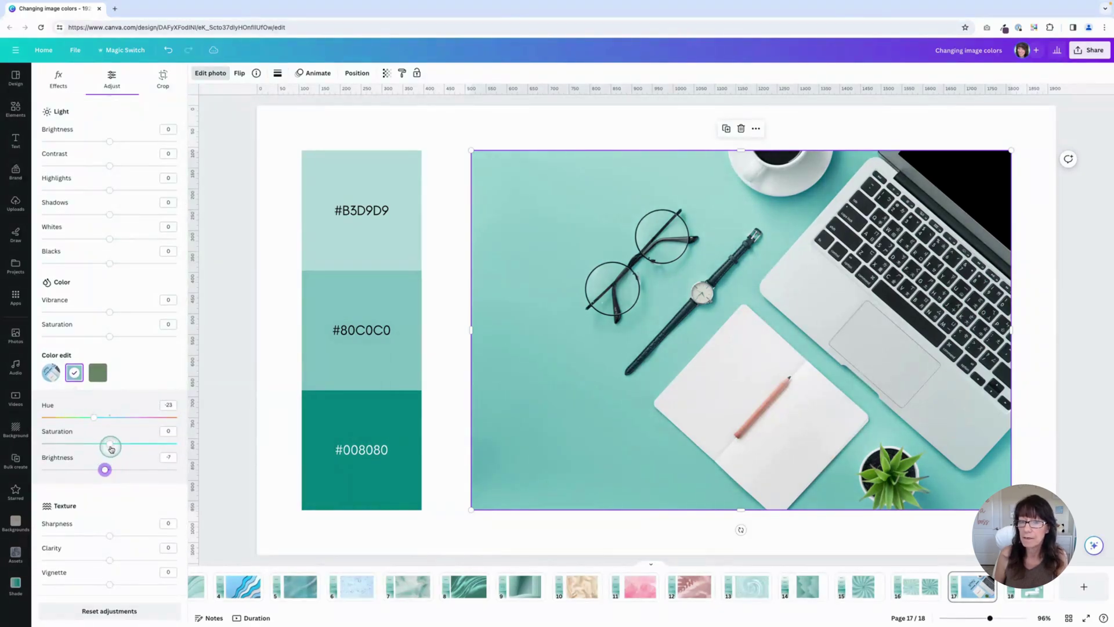
click(110, 445)
drag(110, 444, 100, 444)
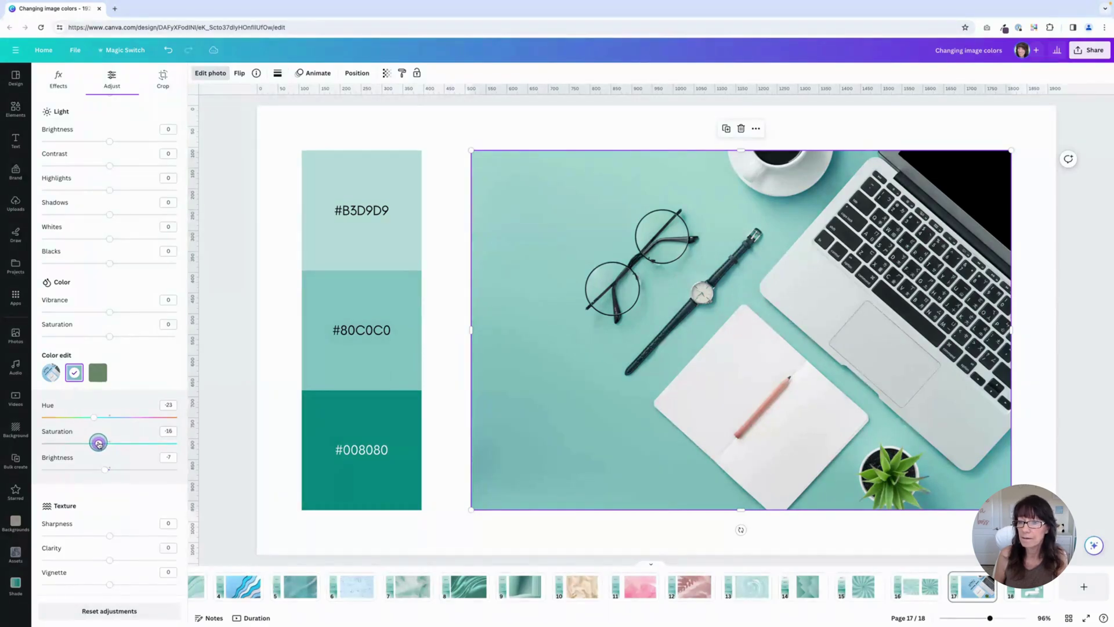
click(280, 466)
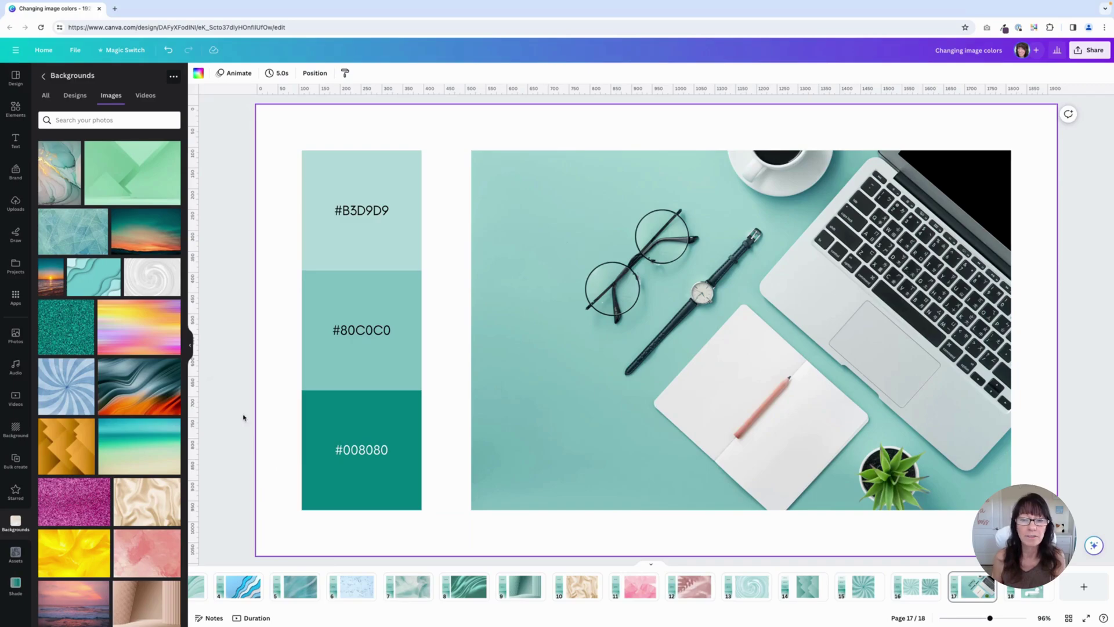
click(132, 540)
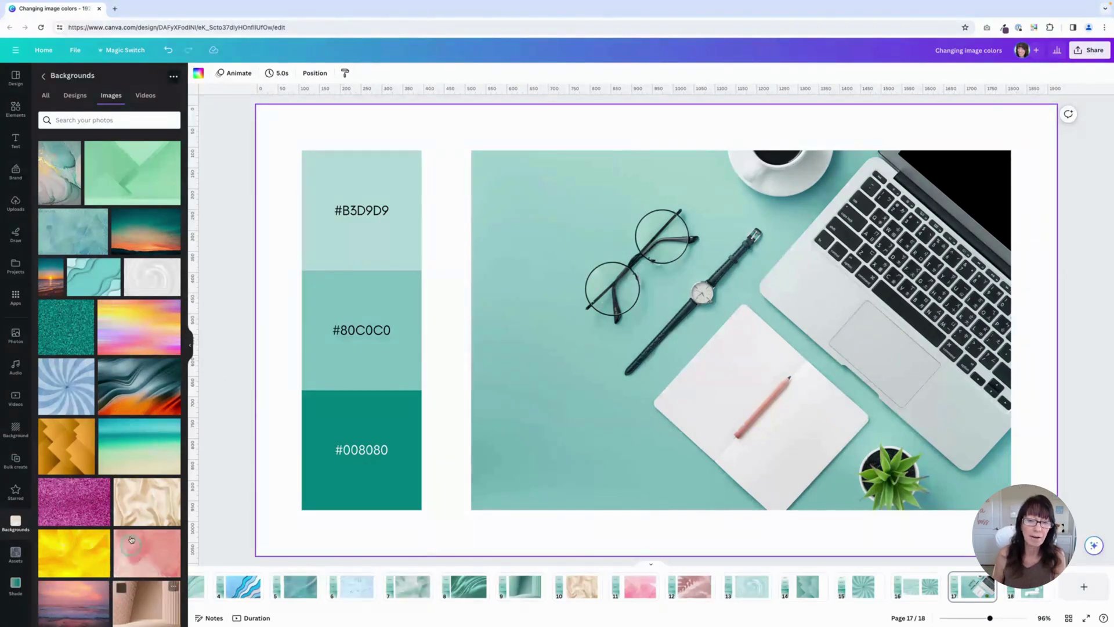
click(138, 249)
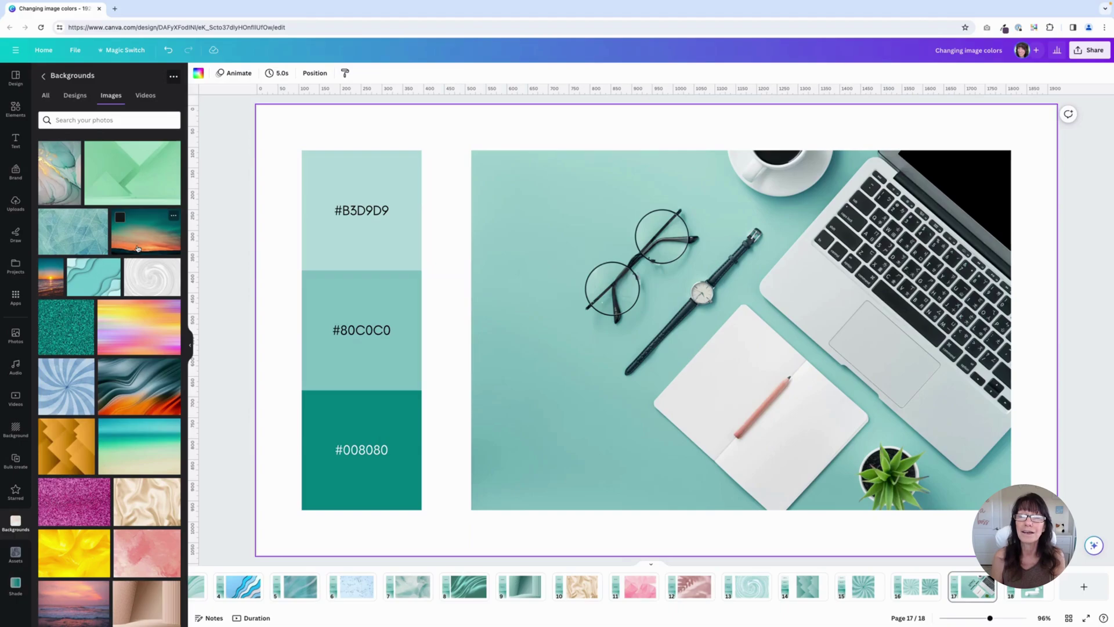
click(228, 265)
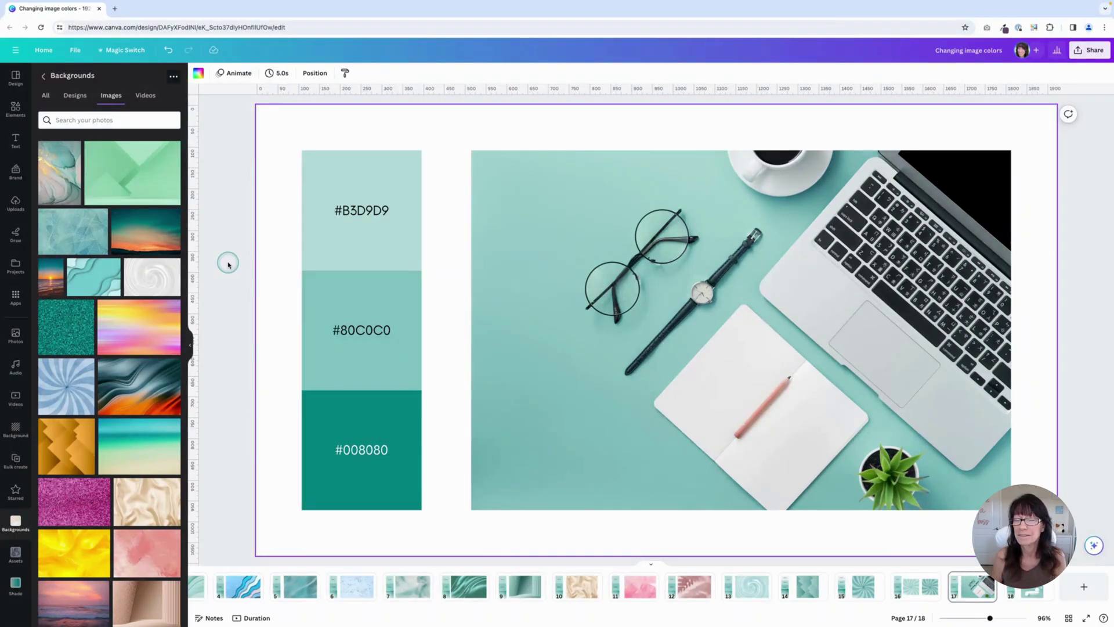